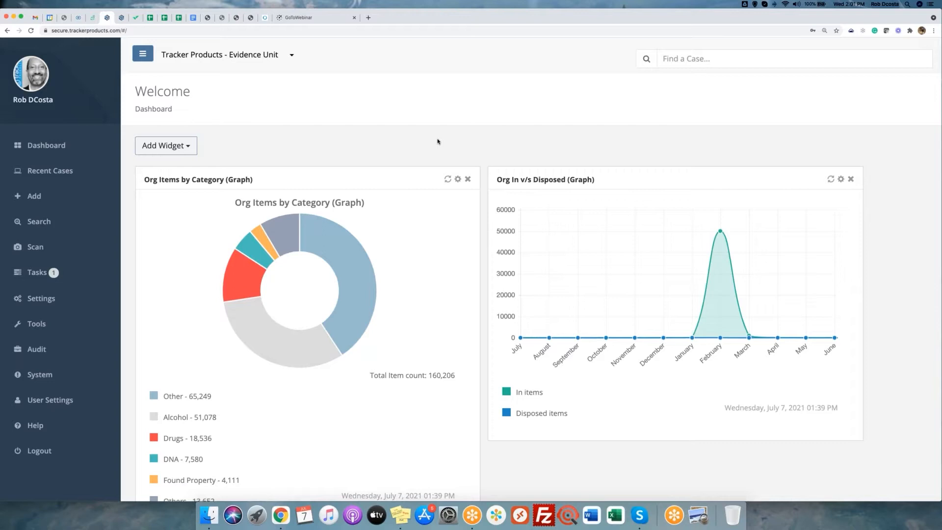
Add the General Stats (Template) widget to the dashboard and adjust its width to fit the statistics.
left_click(187, 147)
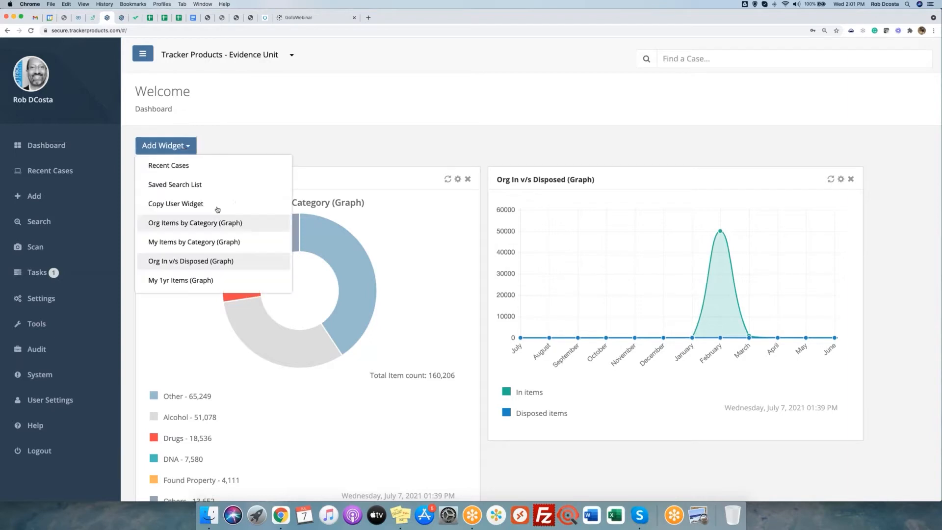
scroll(217, 216, "down", 5)
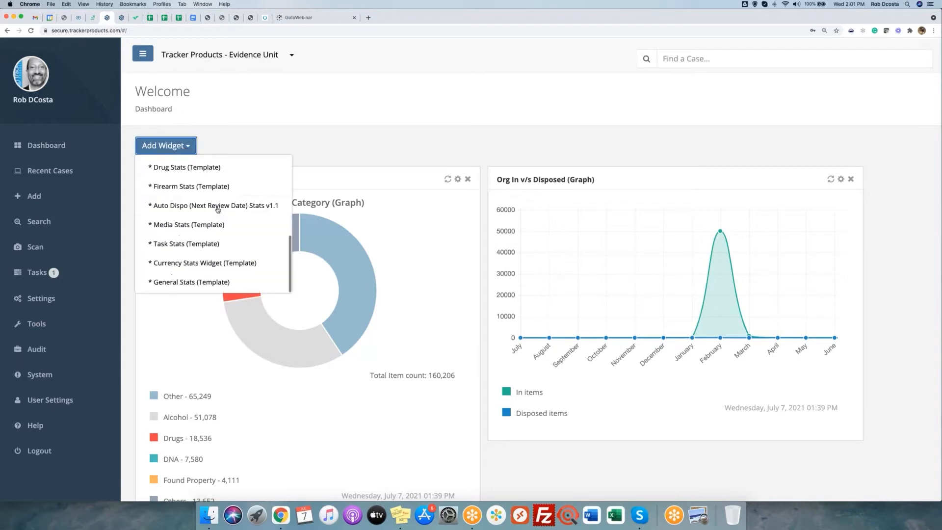
left_click(192, 283)
scroll(510, 173, "down", 2)
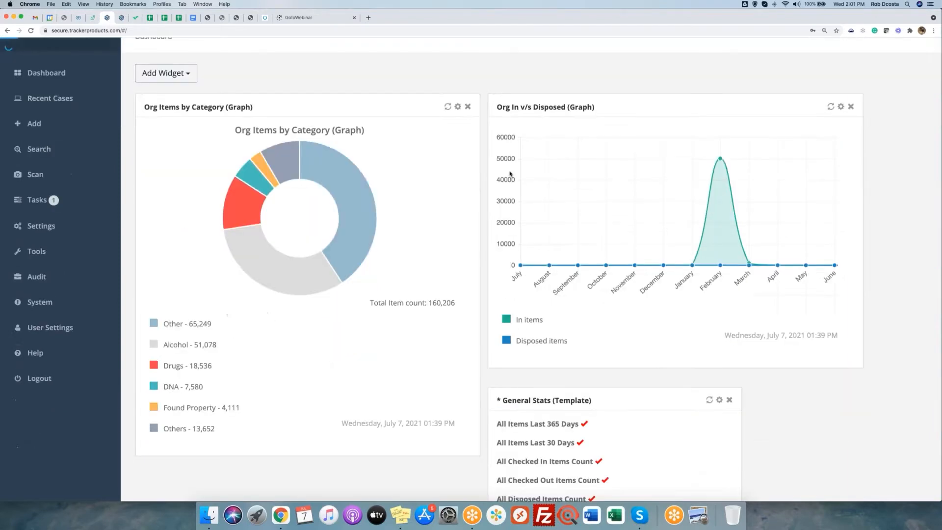
scroll(510, 173, "down", 5)
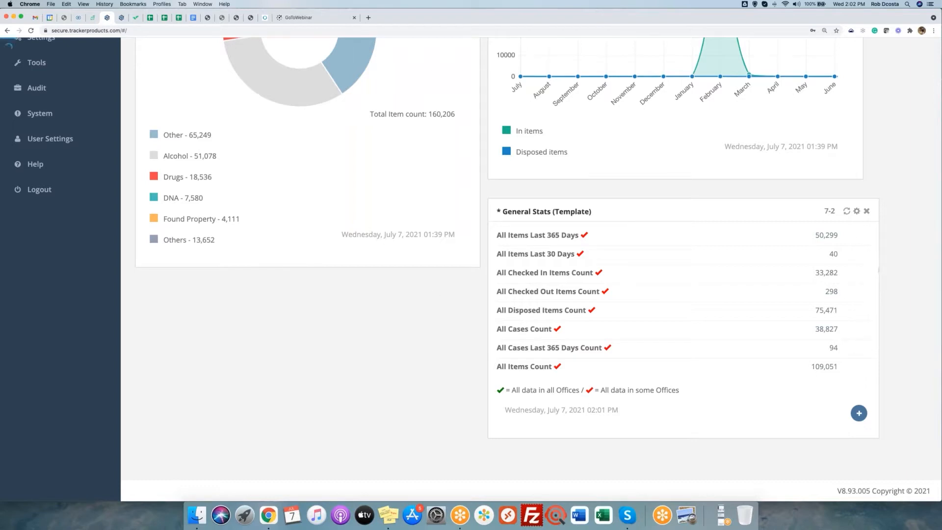
left_click_drag(879, 269, 767, 277)
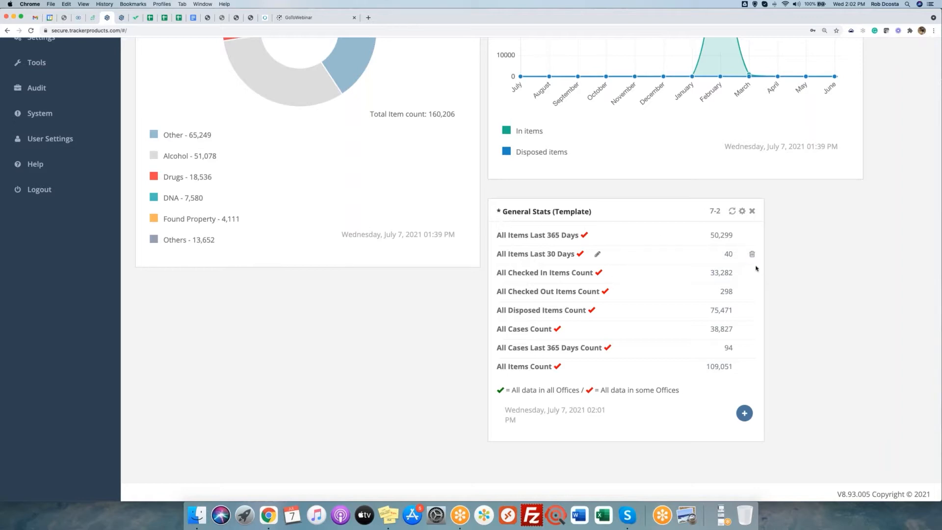
left_click_drag(763, 267, 810, 268)
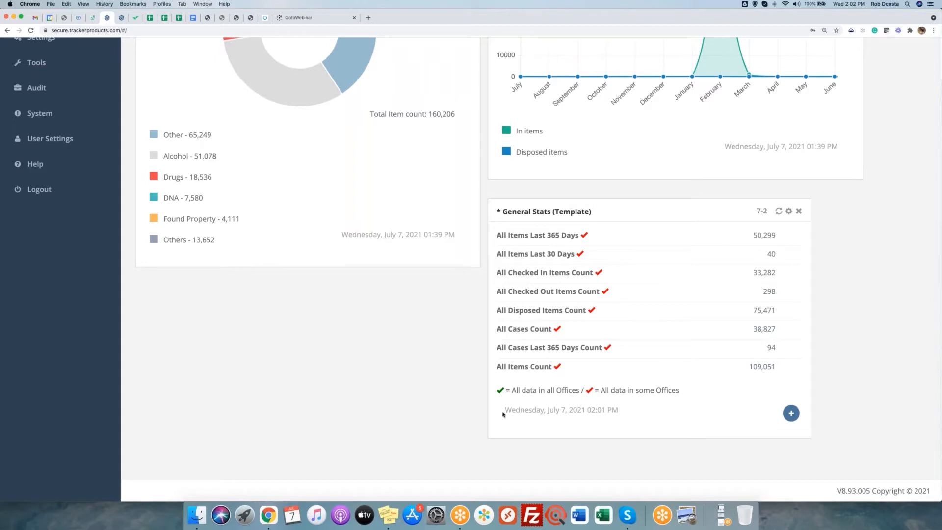
Refresh the General Stats (Template) widget and check its last-updated timestamp.
left_click_drag(504, 412, 629, 413)
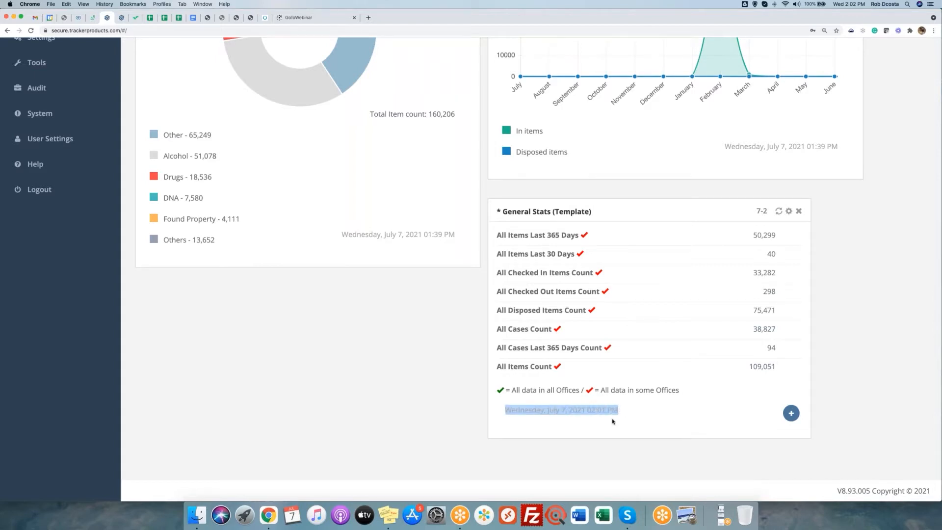
left_click(613, 421)
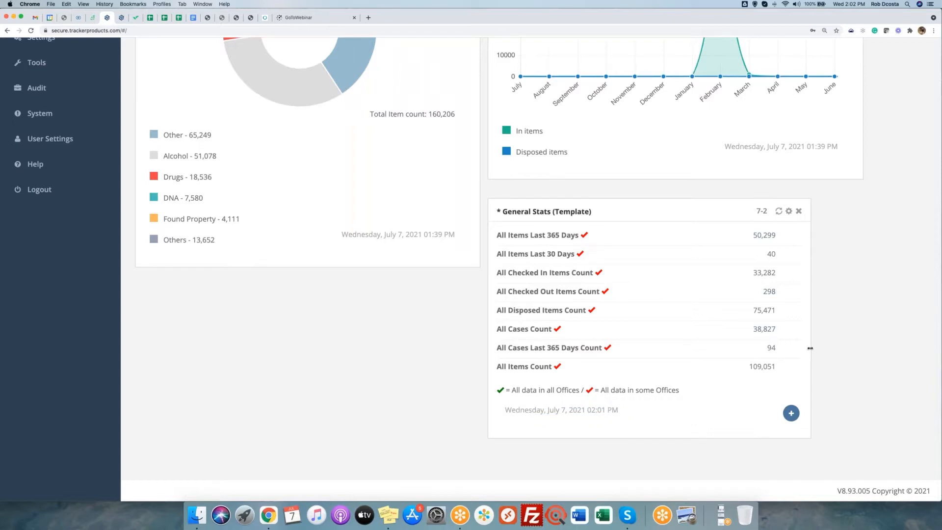
left_click(779, 212)
left_click_drag(587, 411, 621, 412)
left_click(633, 418)
Remove the General Stats (Template) widget from the dashboard.
scroll(438, 388, "up", 10)
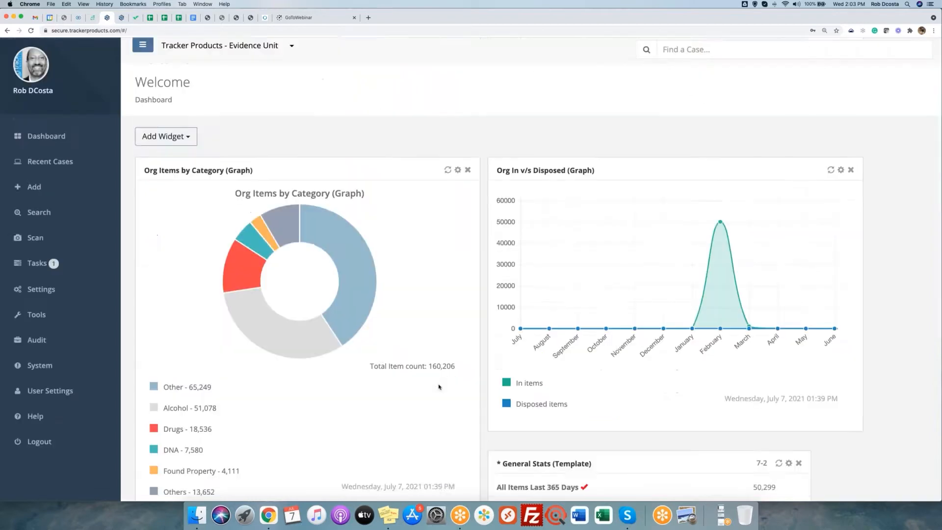
left_click(799, 472)
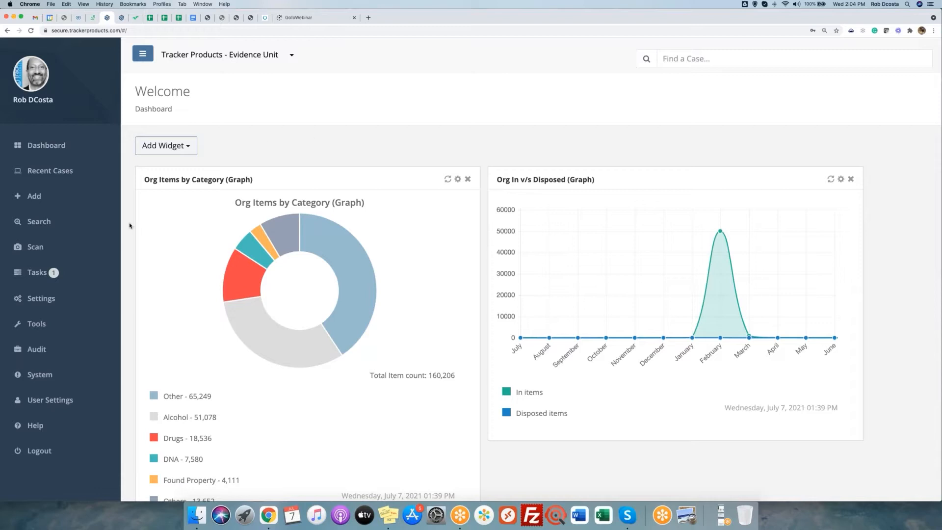
Open the organization settings and review the item categories in use.
left_click(48, 301)
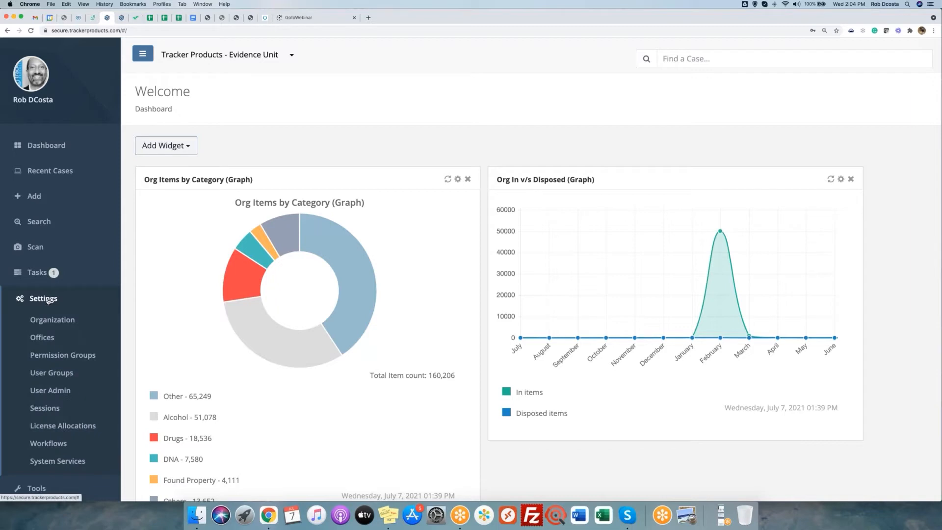
left_click(78, 322)
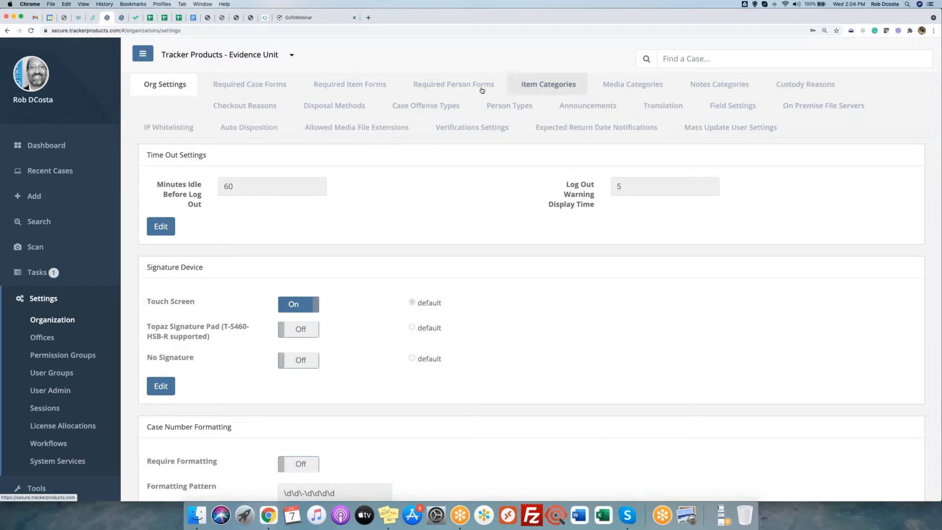
left_click(534, 86)
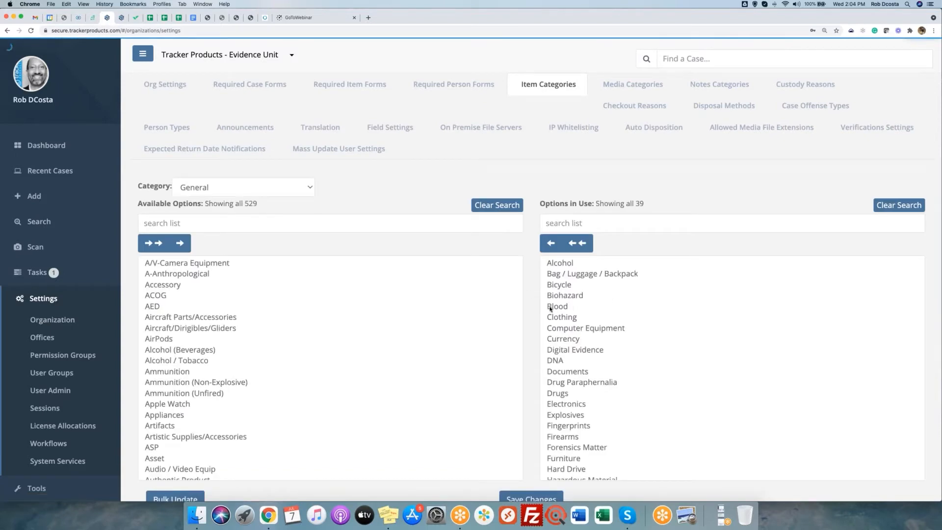
scroll(543, 311, "down", 5)
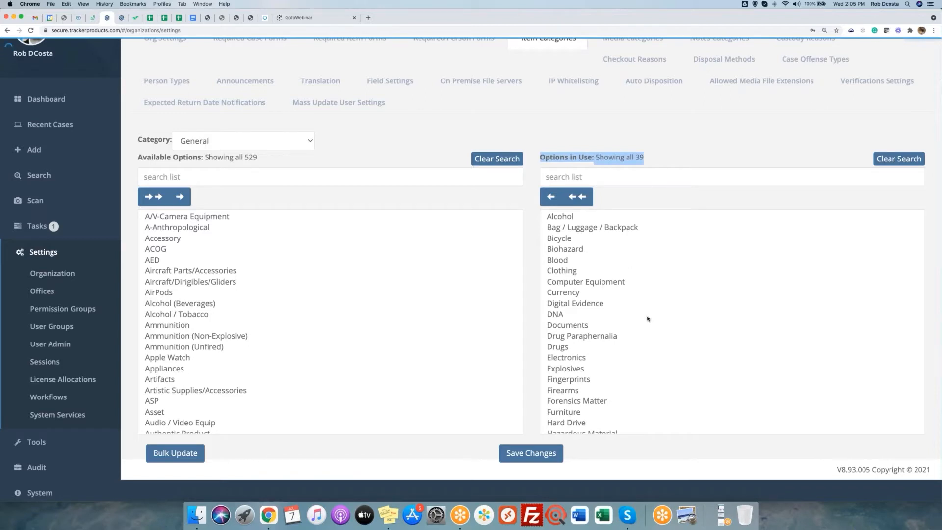
scroll(647, 319, "down", 5)
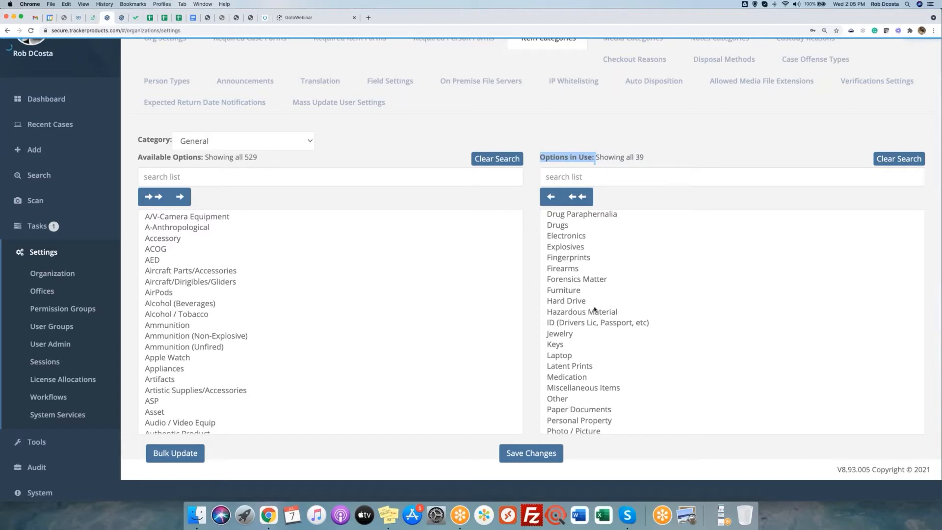
scroll(595, 309, "down", 3)
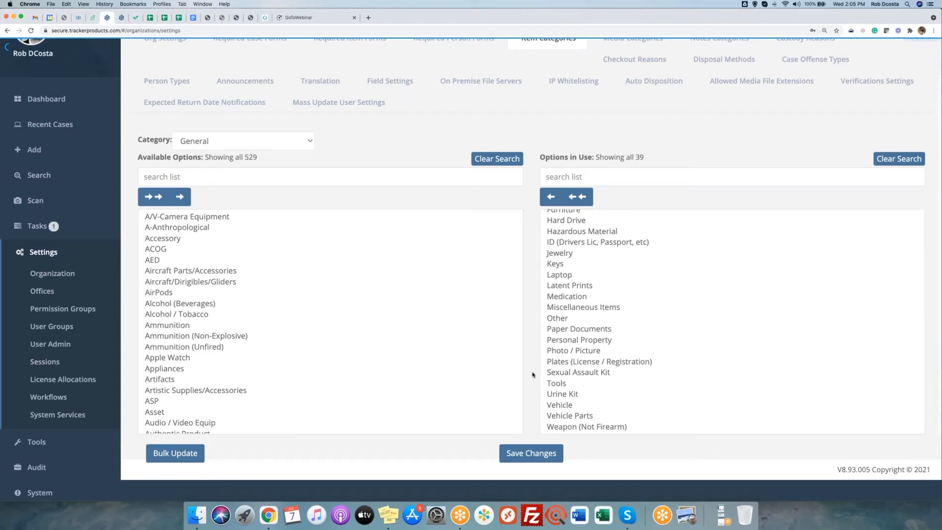
scroll(535, 372, "up", 2)
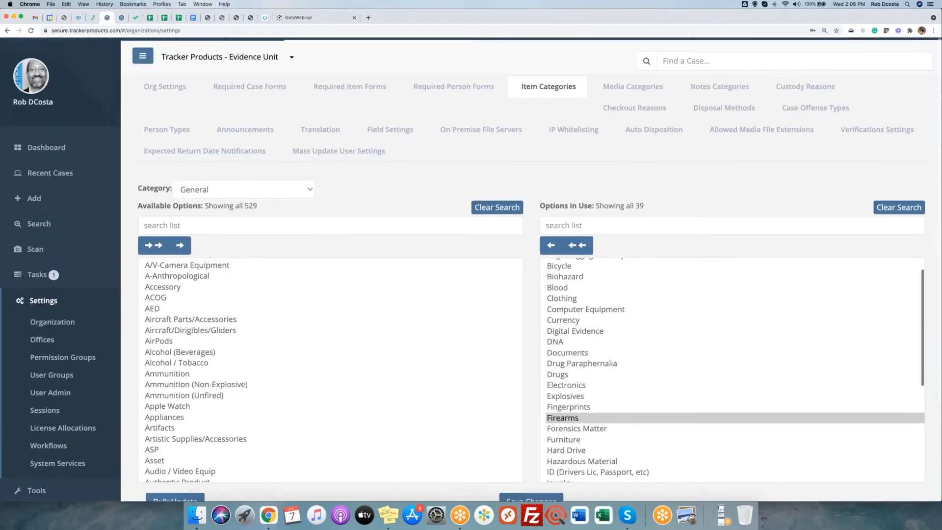
Review the custody reasons in use for the organization, including Found Property and Search Warrant.
left_click(818, 87)
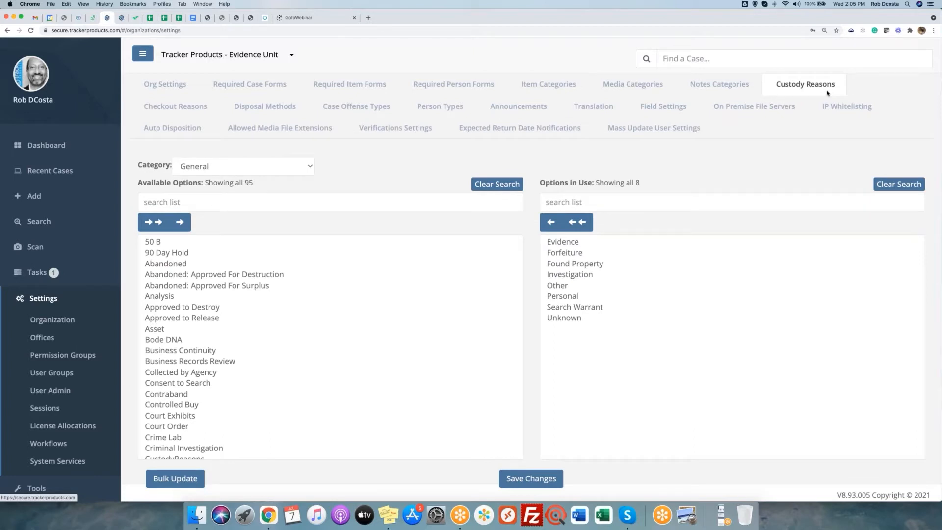
left_click(598, 266)
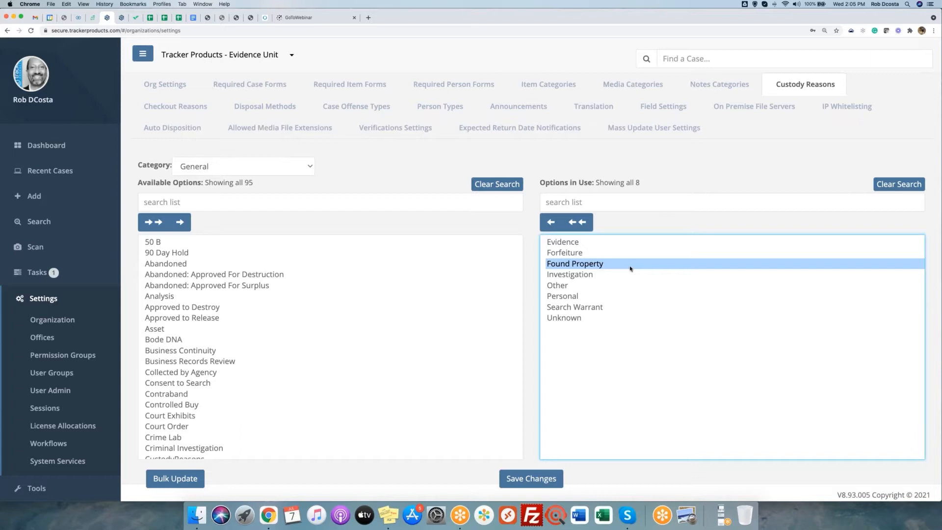
left_click(606, 309)
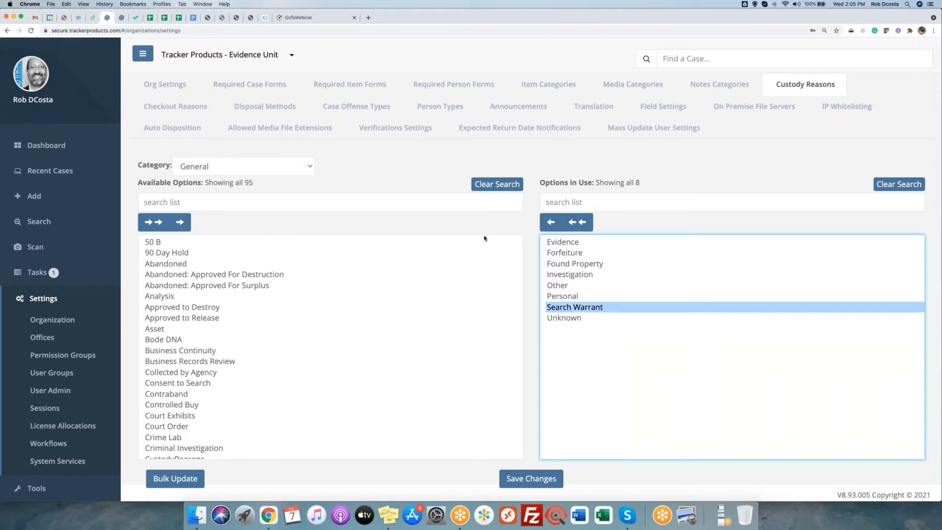
Review the checkout reasons in use for the organization, including Inspection / Review and Lab.
left_click(185, 112)
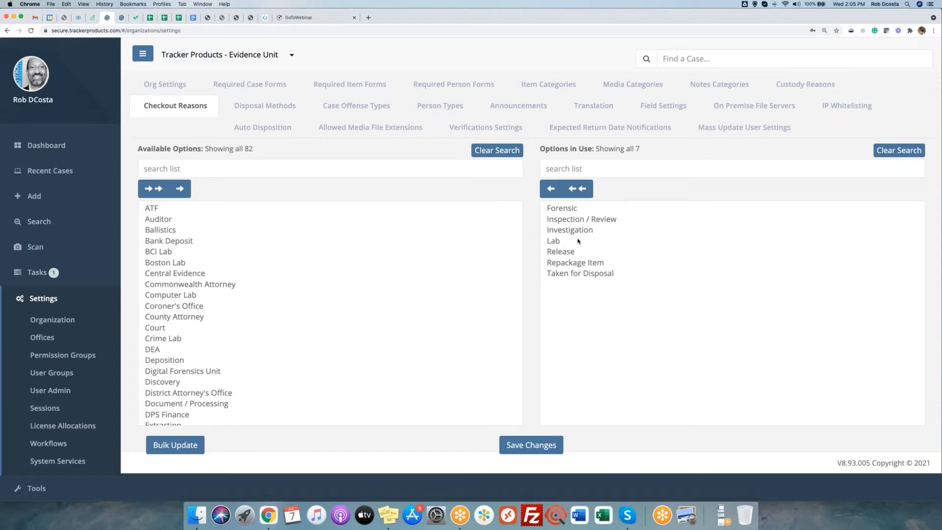
left_click(603, 222)
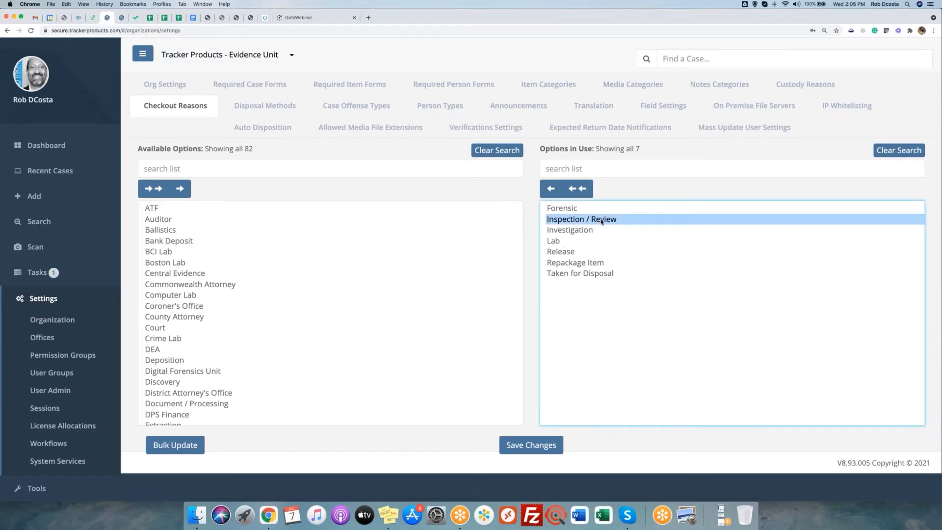
left_click(562, 242)
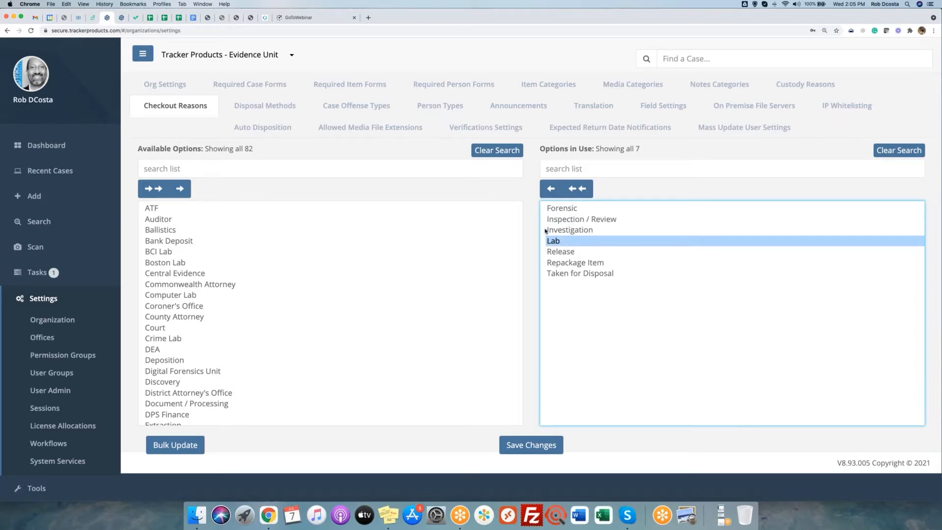
Review the disposal methods in use for the organization, including Destroyed and Owner / Next of Kin.
left_click(275, 111)
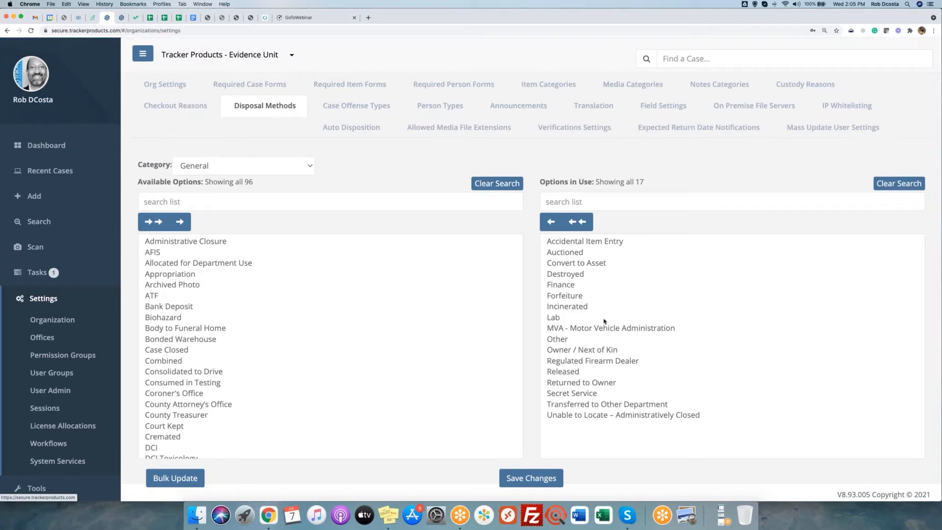
left_click(591, 275)
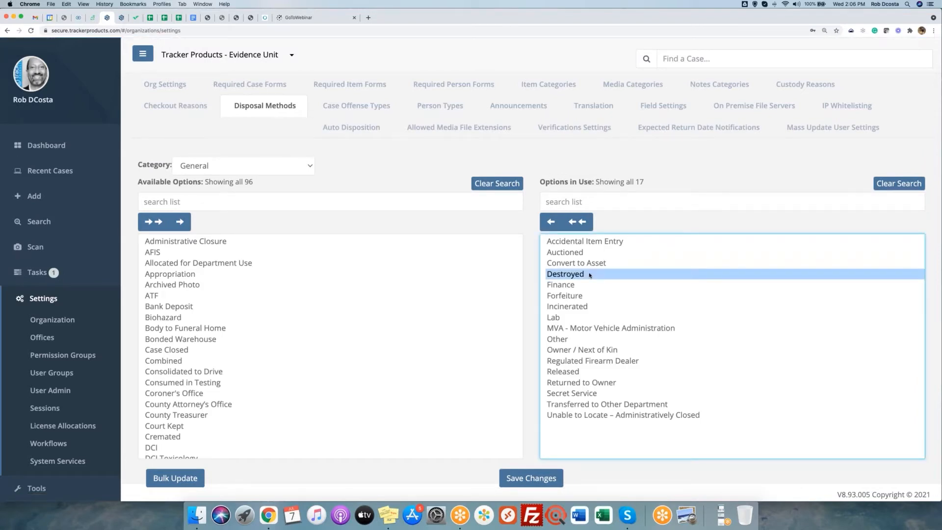
left_click(619, 352)
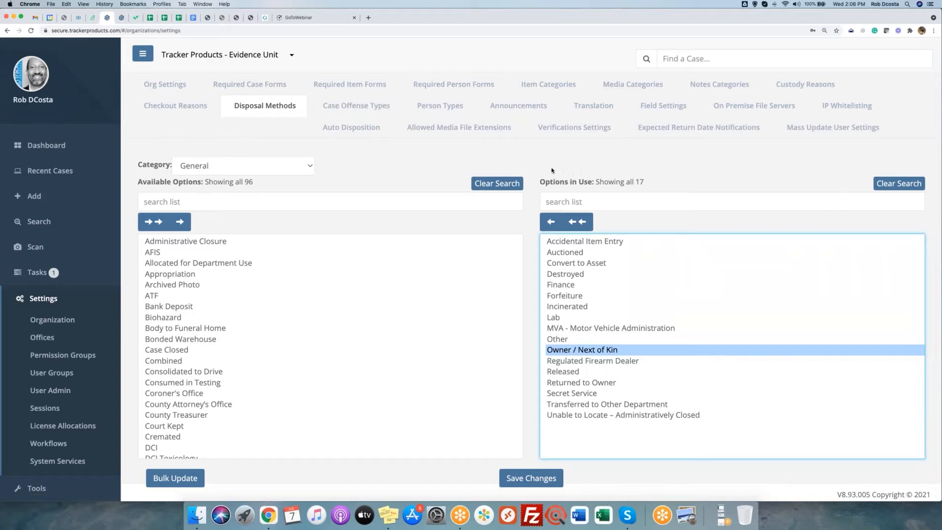
left_click(535, 163)
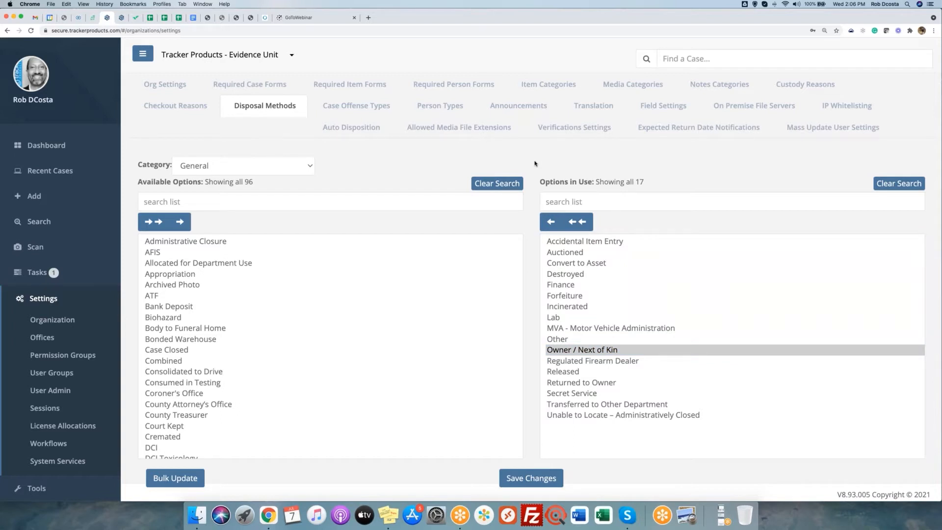
Leave the organization settings and open the advanced search for items.
left_click(48, 303)
left_click(140, 197)
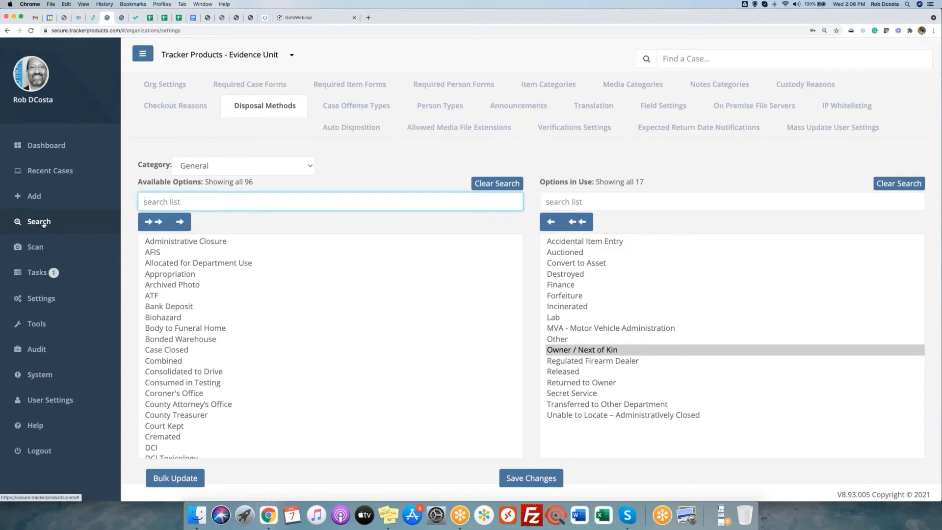
left_click(44, 223)
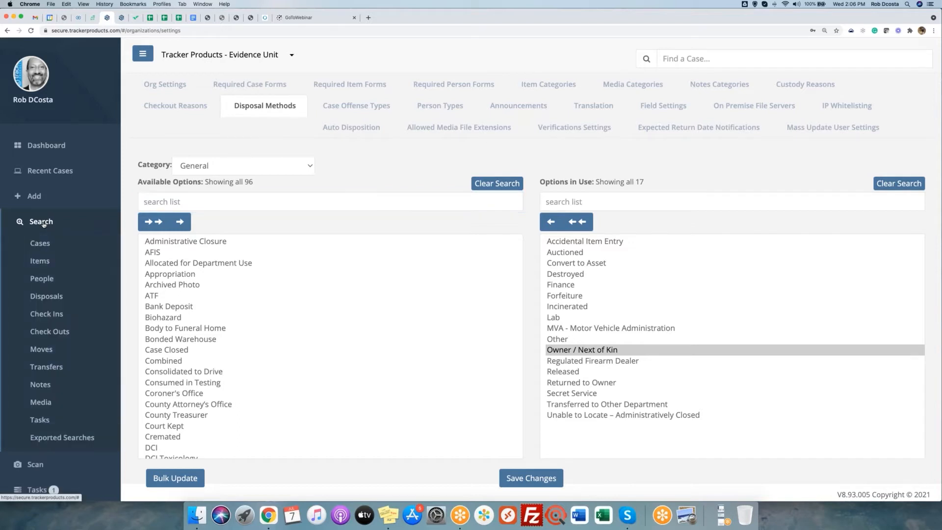
left_click(50, 264)
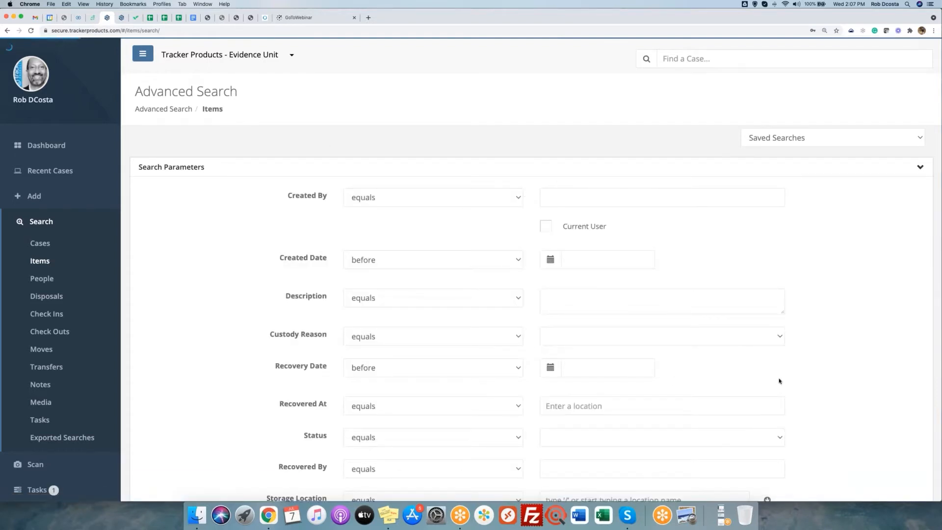
scroll(784, 357, "down", 3)
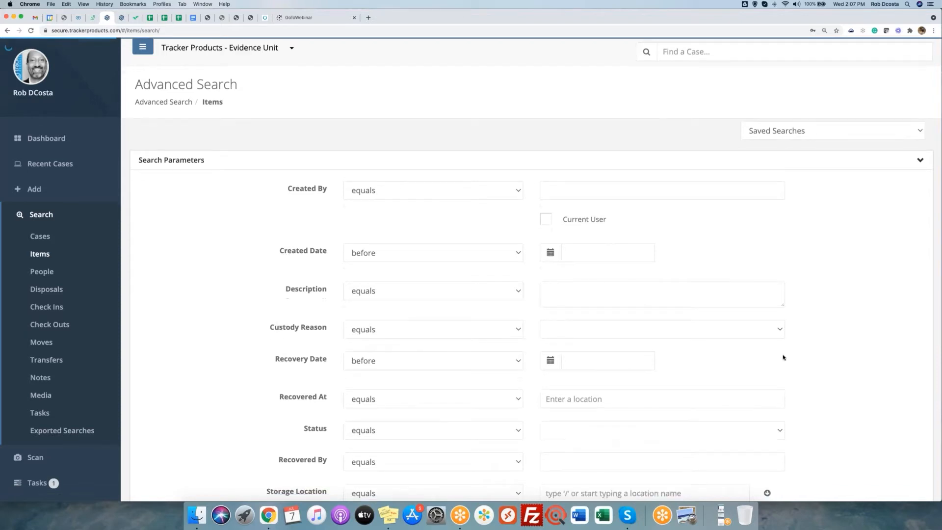
scroll(784, 357, "down", 1)
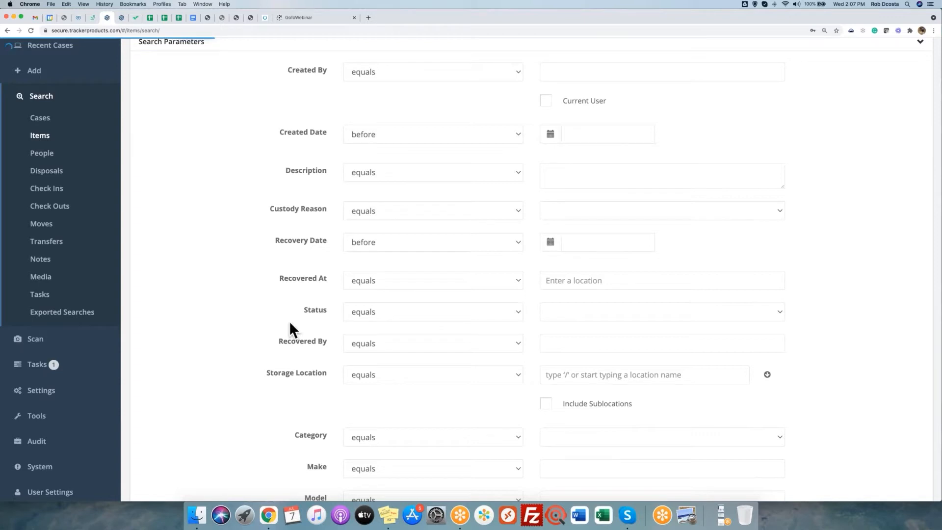
Set the item search's Status criterion to equal Checked In.
double_click(334, 313)
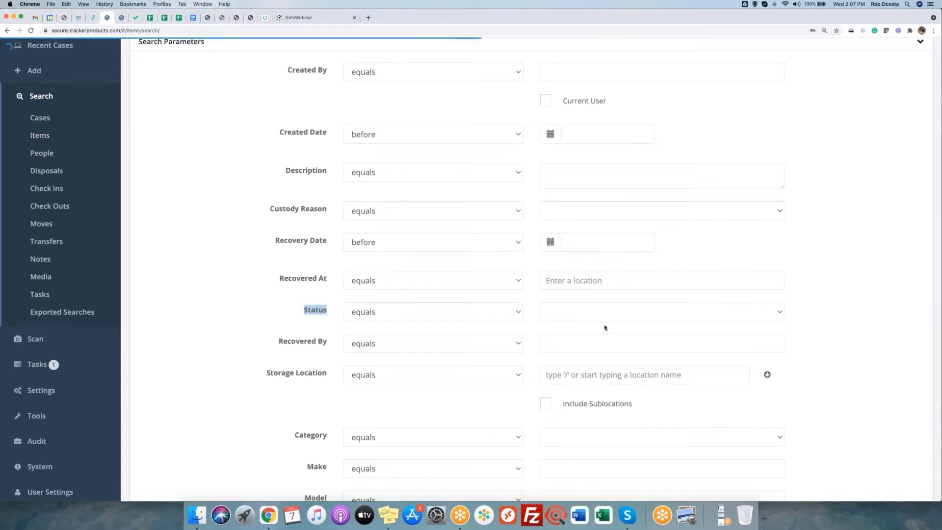
left_click(576, 315)
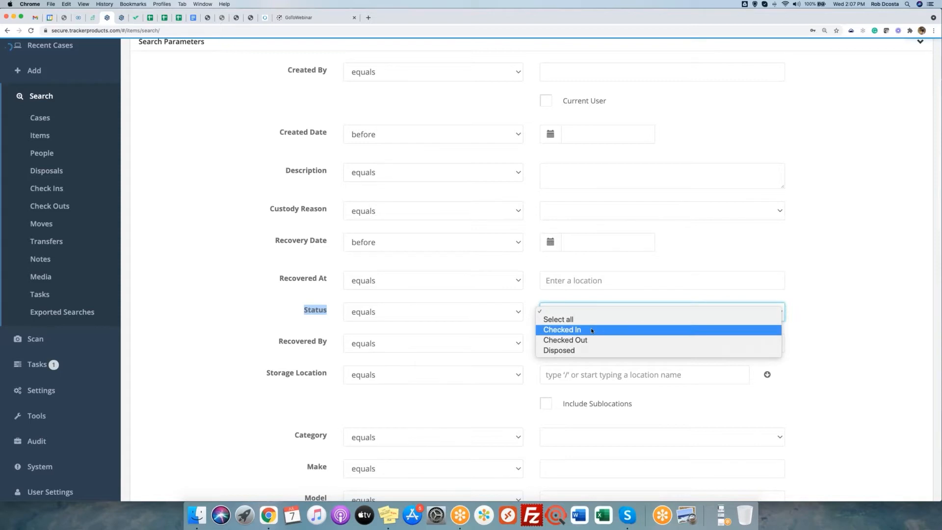
left_click(591, 330)
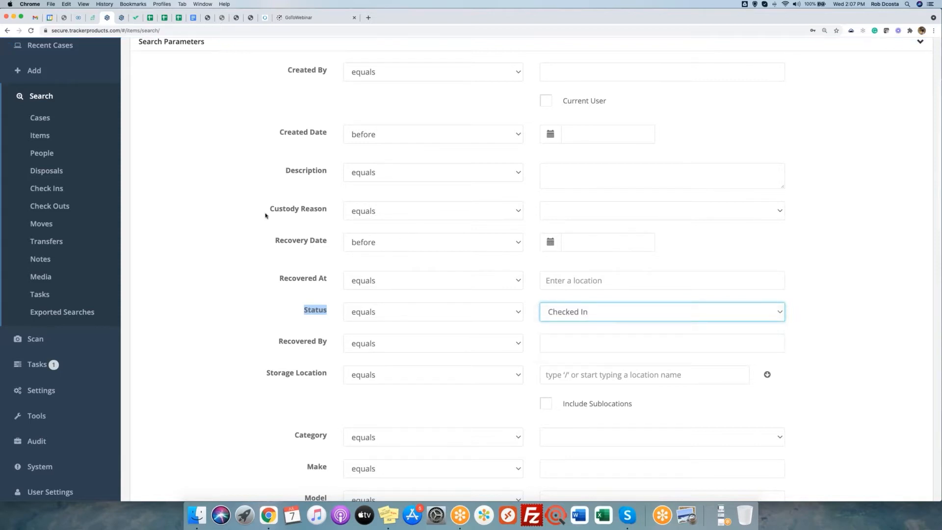
Set the item search's Custody Reason criterion to equal Found Property.
left_click(334, 213)
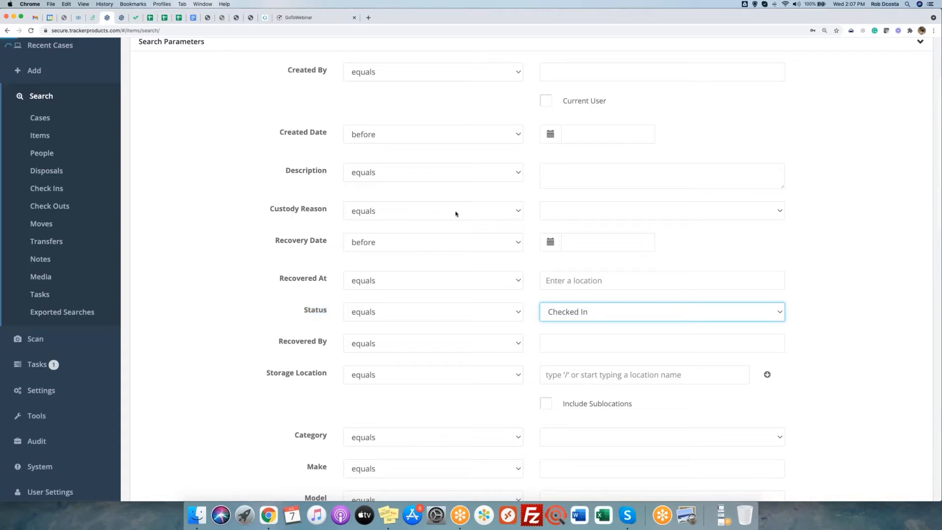
left_click(565, 212)
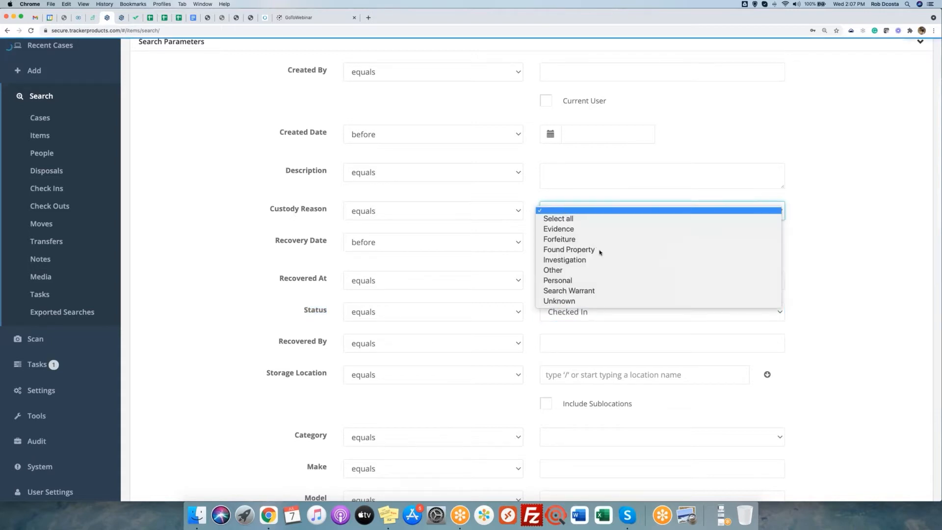
left_click(569, 249)
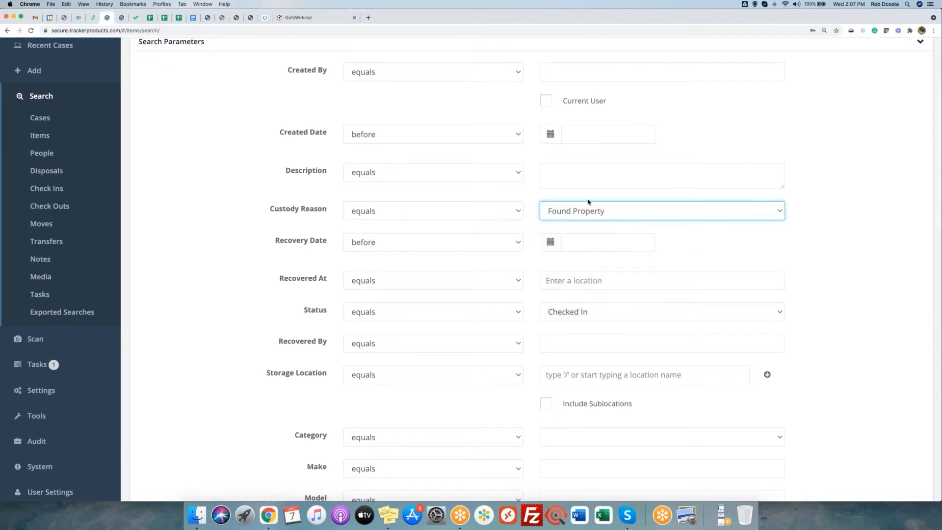
Limit the item search to items with a Created Date older than 90 days.
left_click_drag(276, 134, 378, 138)
left_click(431, 138)
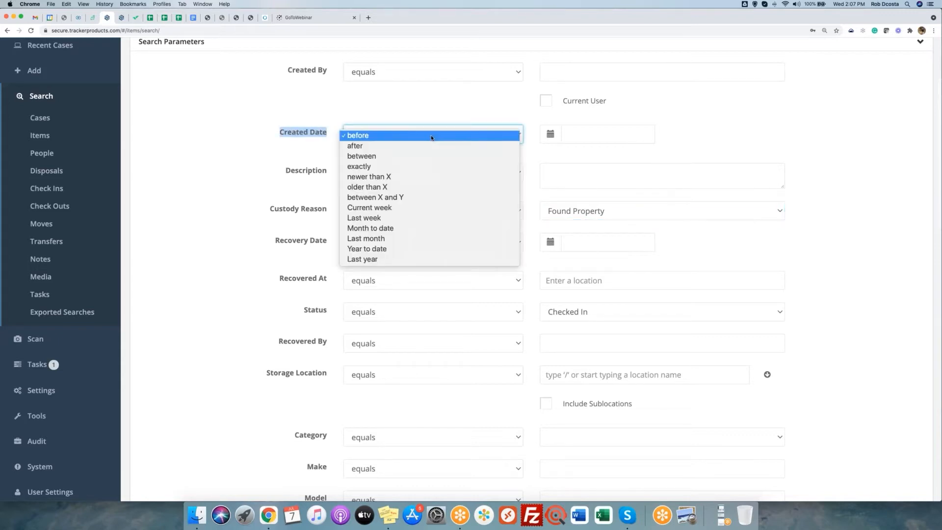
left_click(405, 190)
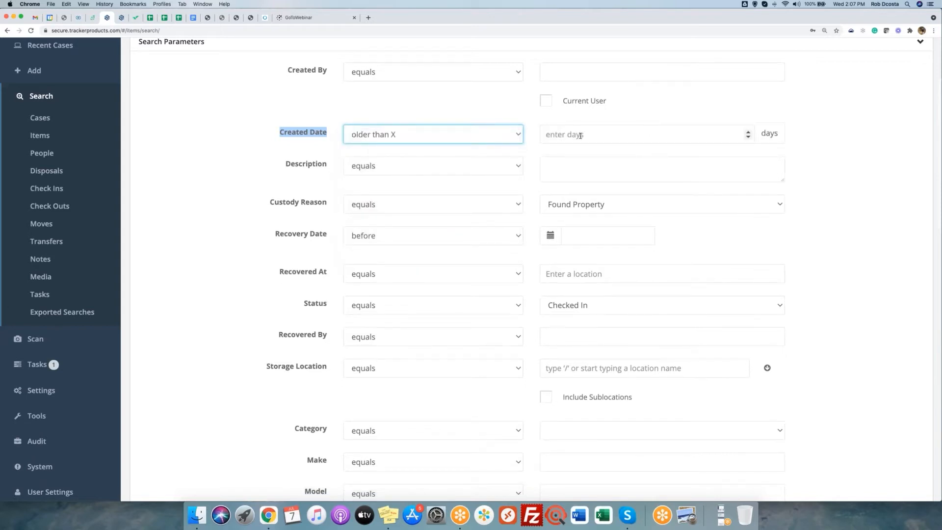
left_click(580, 136)
type("90")
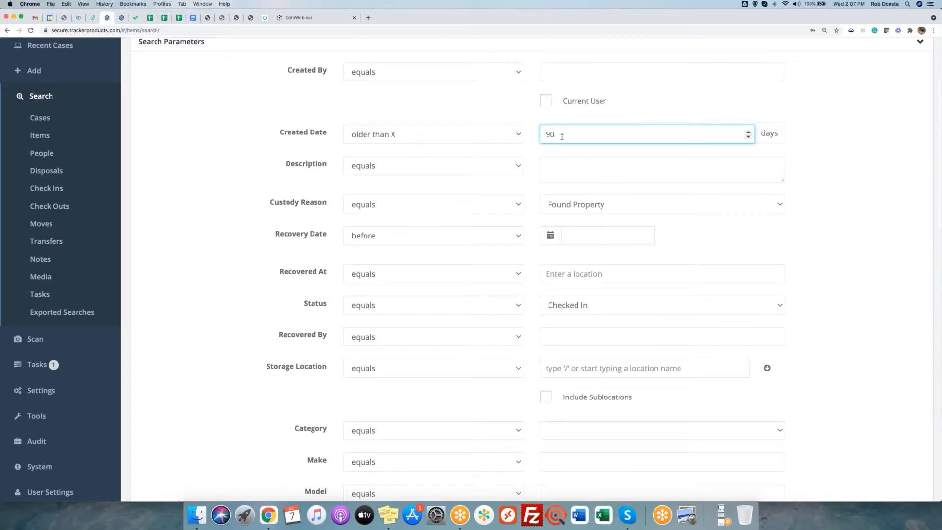
left_click(800, 201)
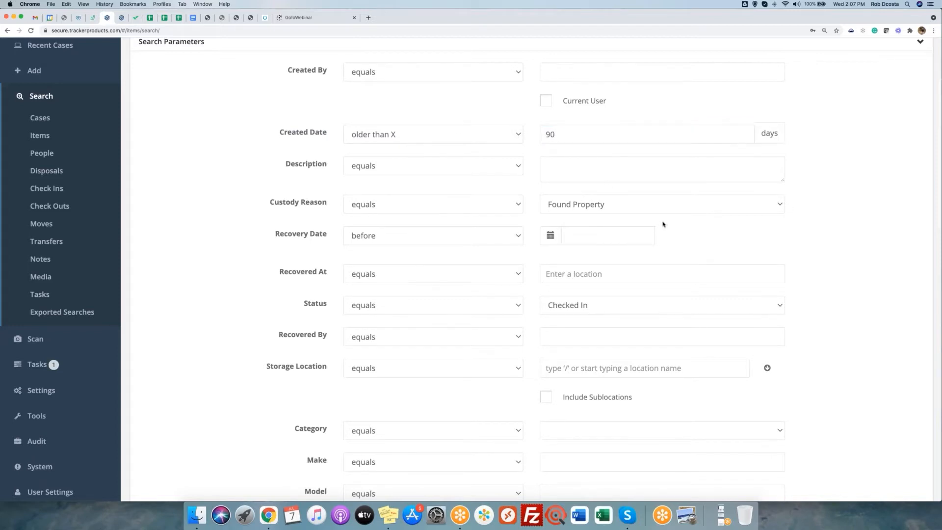
Save the item search under the name "Tracker Checked in Found Property older than 90 days".
scroll(663, 224, "down", 10)
scroll(736, 152, "down", 3)
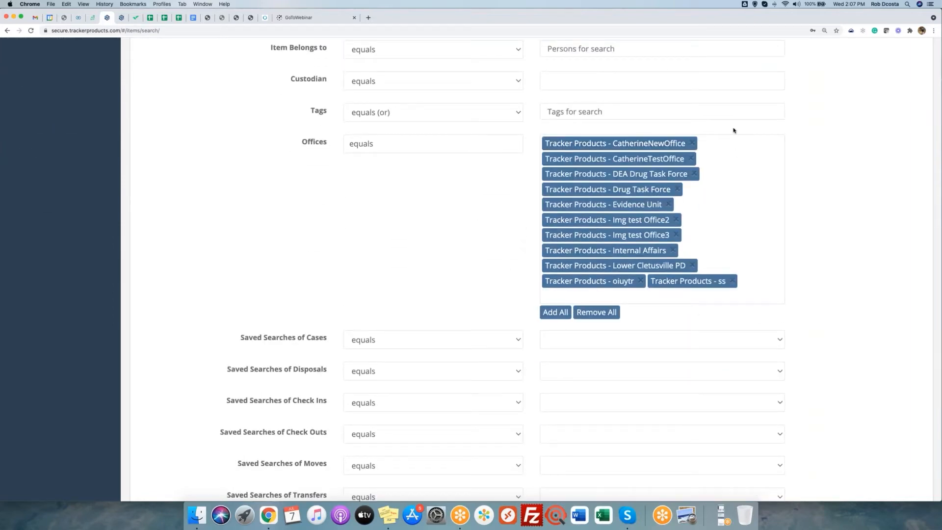
scroll(663, 308, "down", 5)
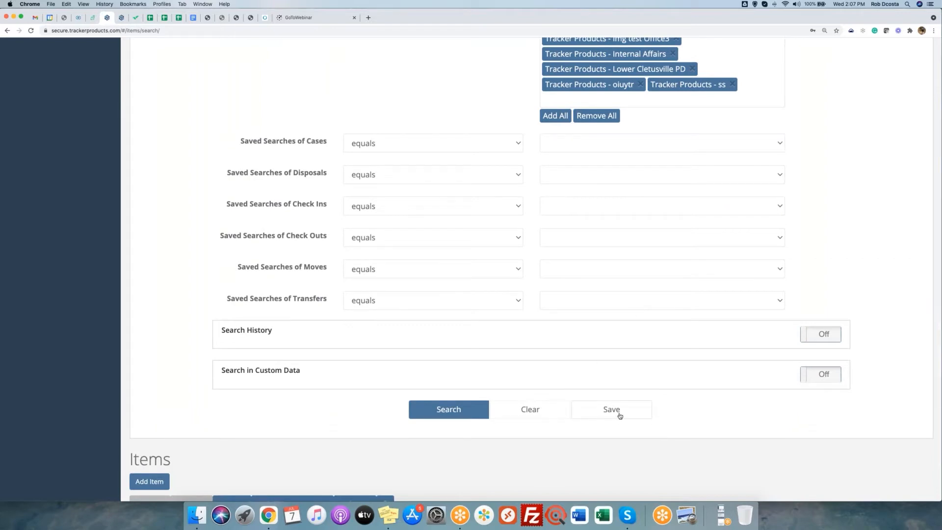
left_click(618, 412)
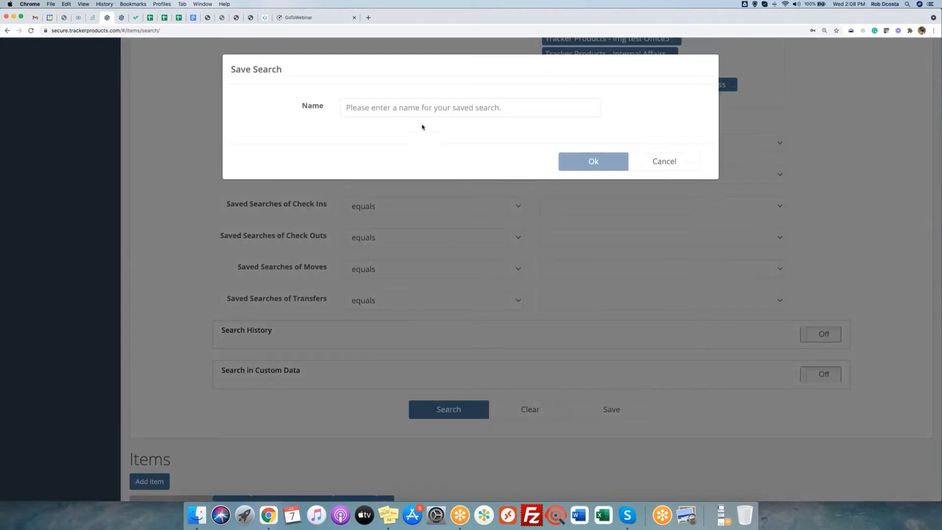
left_click(383, 107)
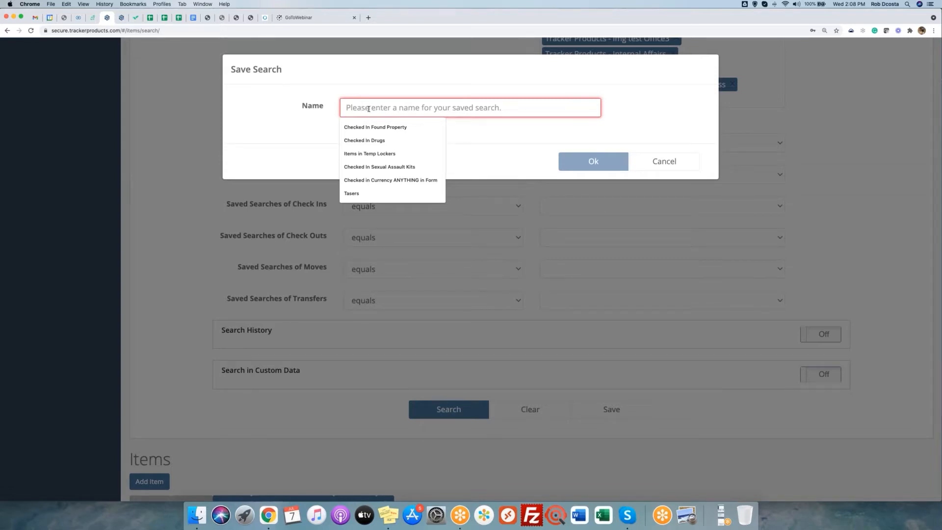
type("Checked")
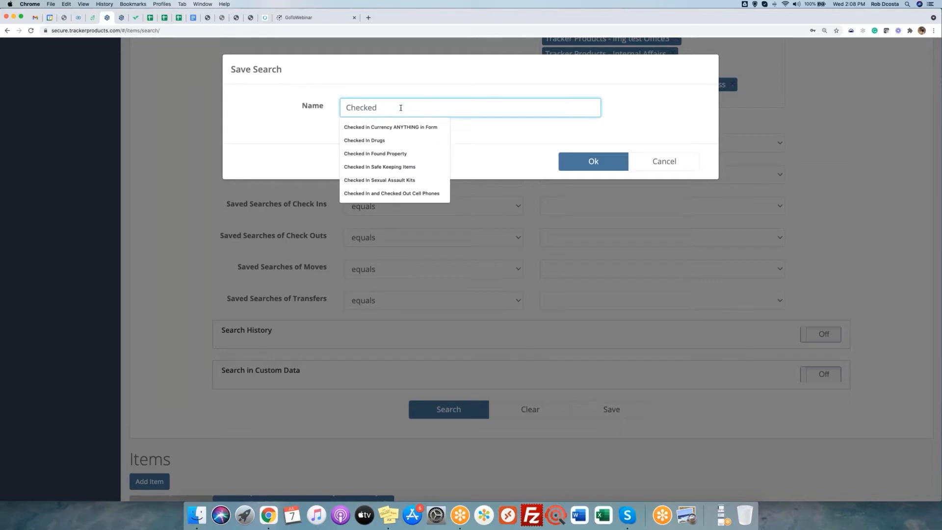
type(" in")
type("Found Property older than 90 days")
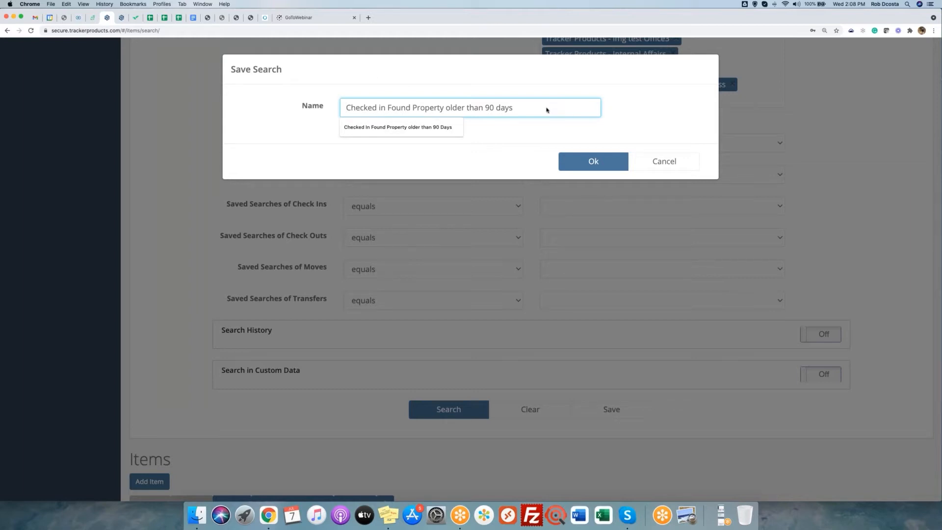
left_click(345, 109)
type("Tracker")
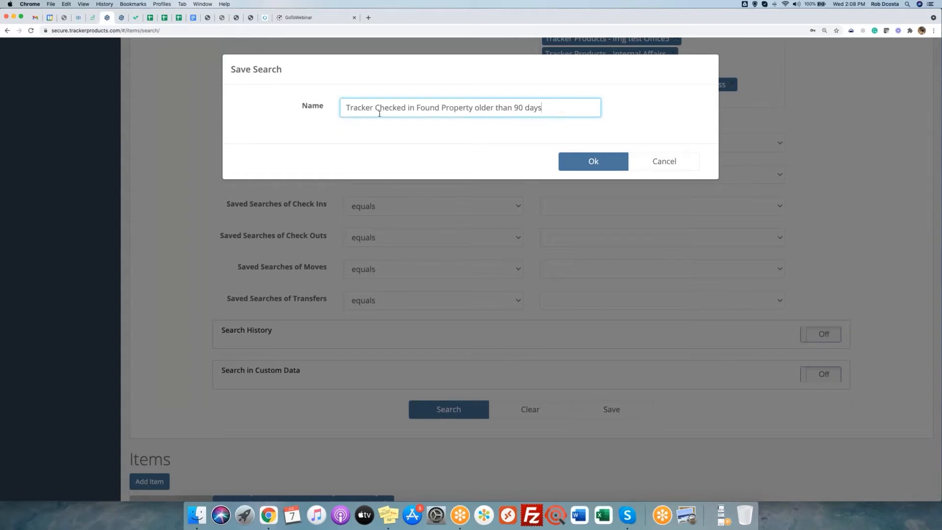
left_click(539, 115)
left_click(587, 164)
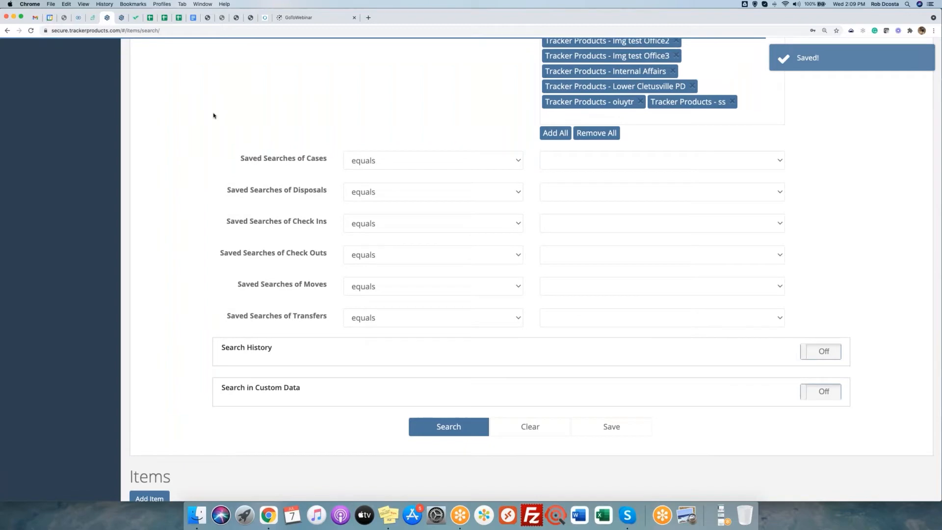
Return to the dashboard and remove the Org Items by Category and Org In v/s Disposed graph widgets.
scroll(214, 116, "up", 3)
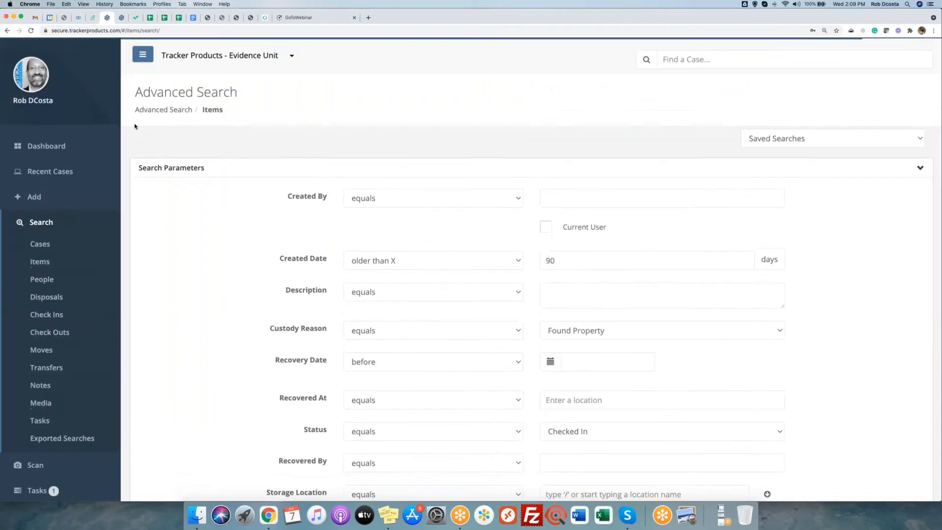
left_click(47, 146)
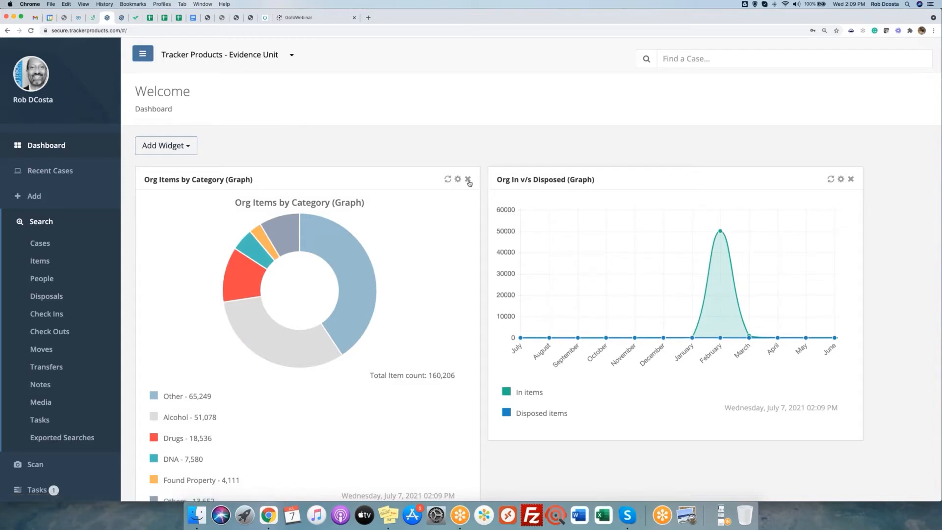
left_click_drag(468, 181, 467, 181)
left_click(468, 179)
left_click(498, 179)
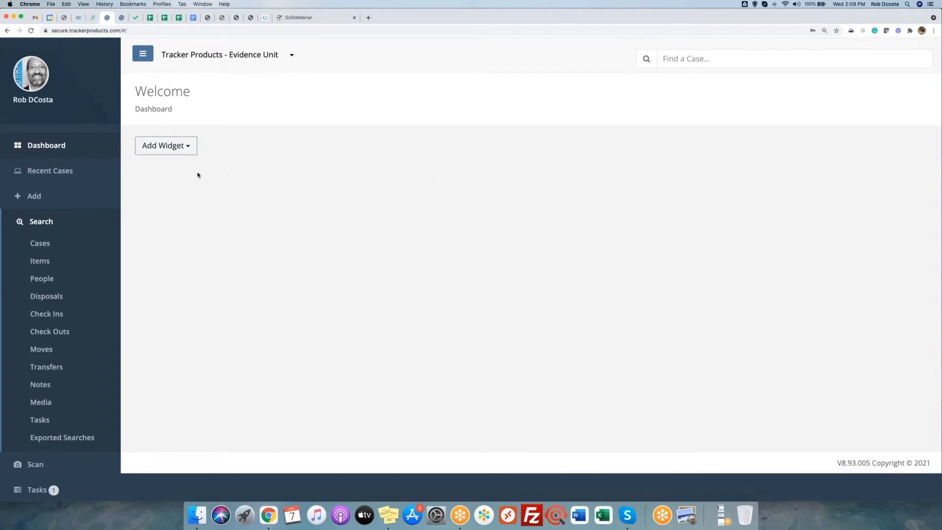
Look through the widget types that can be added to the dashboard.
left_click(193, 148)
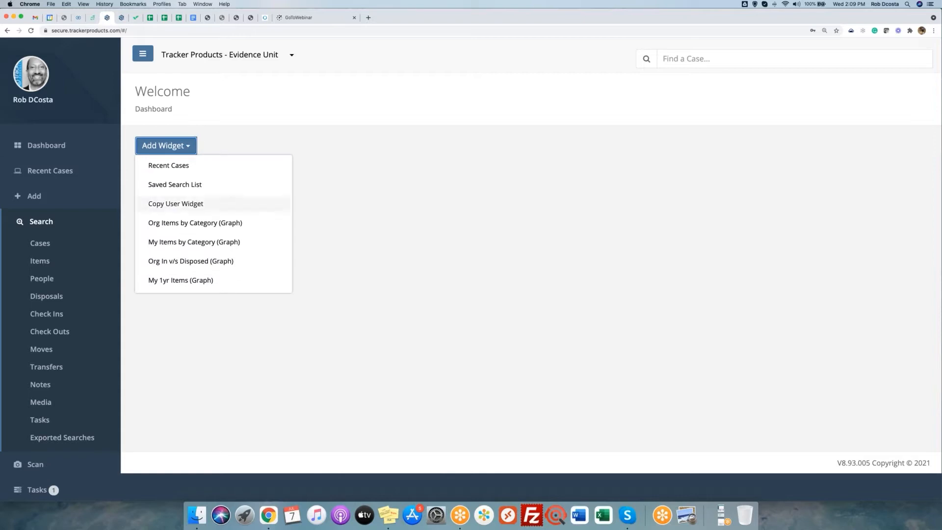
scroll(228, 256, "down", 2)
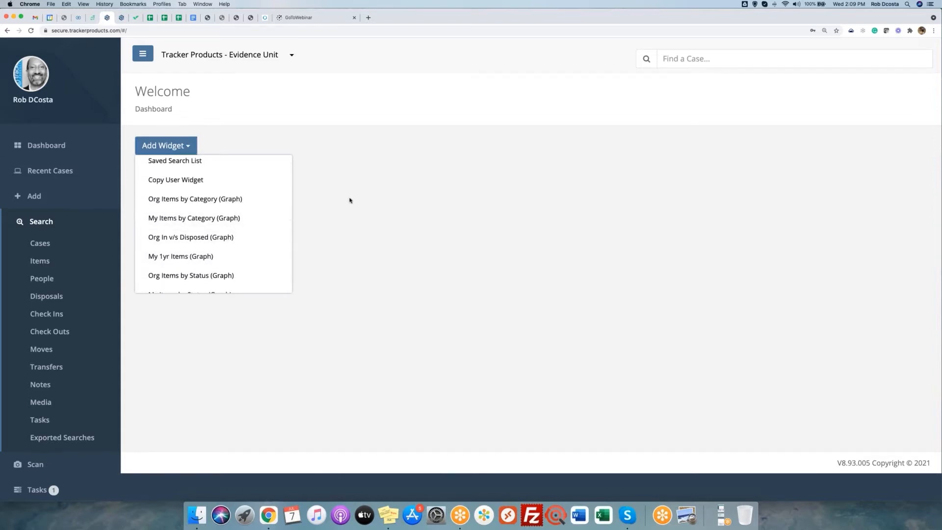
left_click(349, 201)
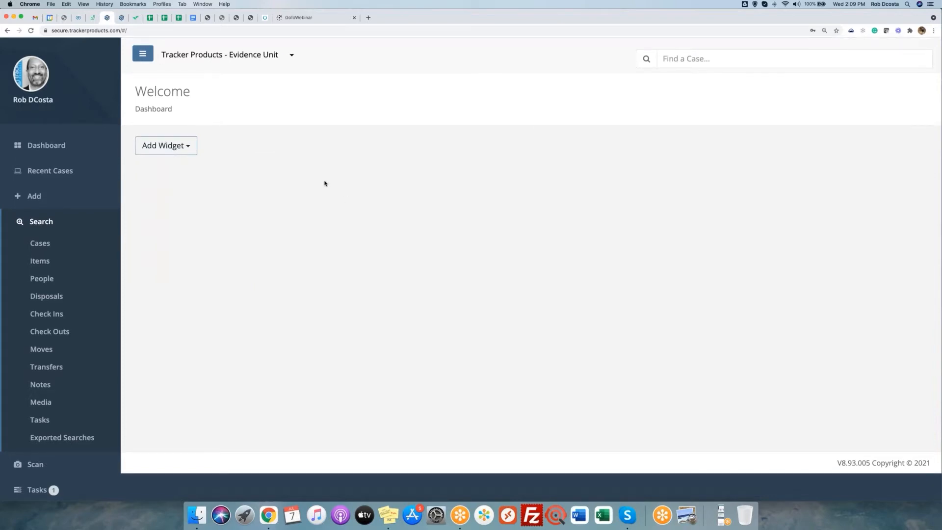
left_click(189, 146)
scroll(206, 213, "down", 10)
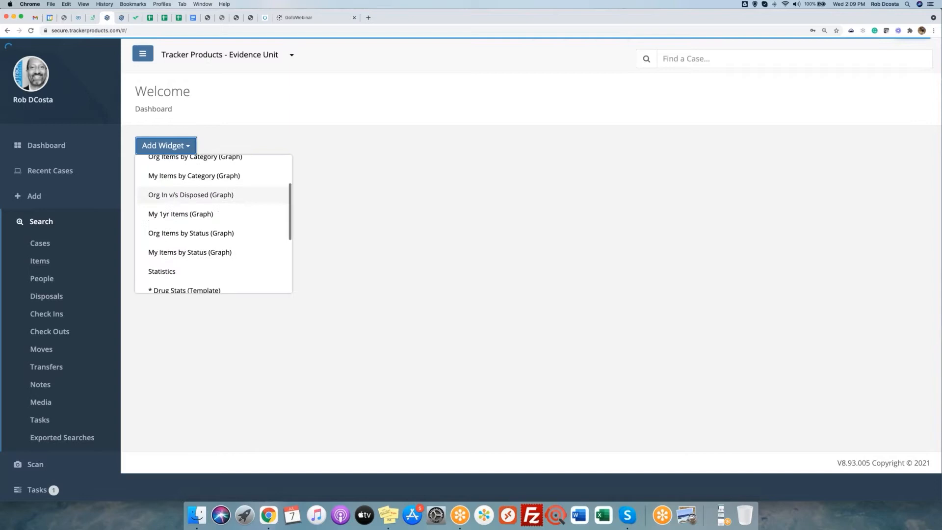
scroll(205, 214, "up", 10)
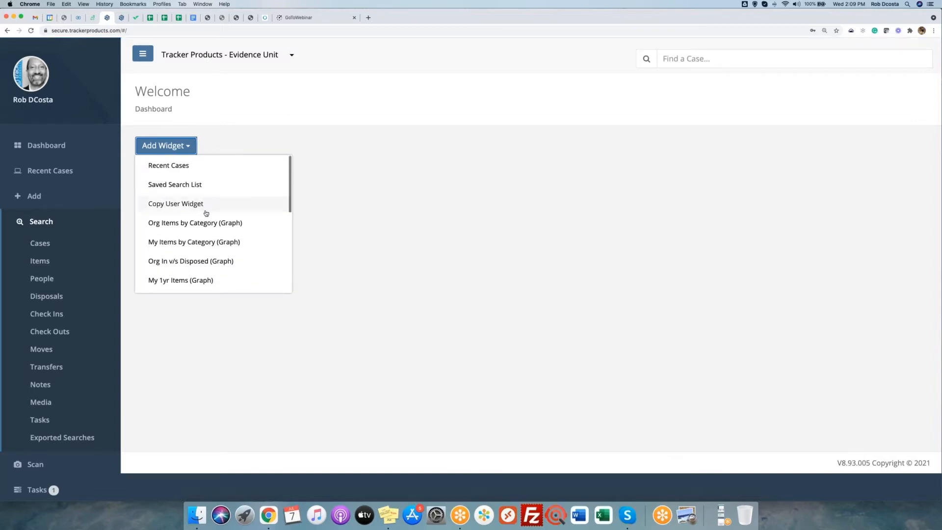
left_click(432, 193)
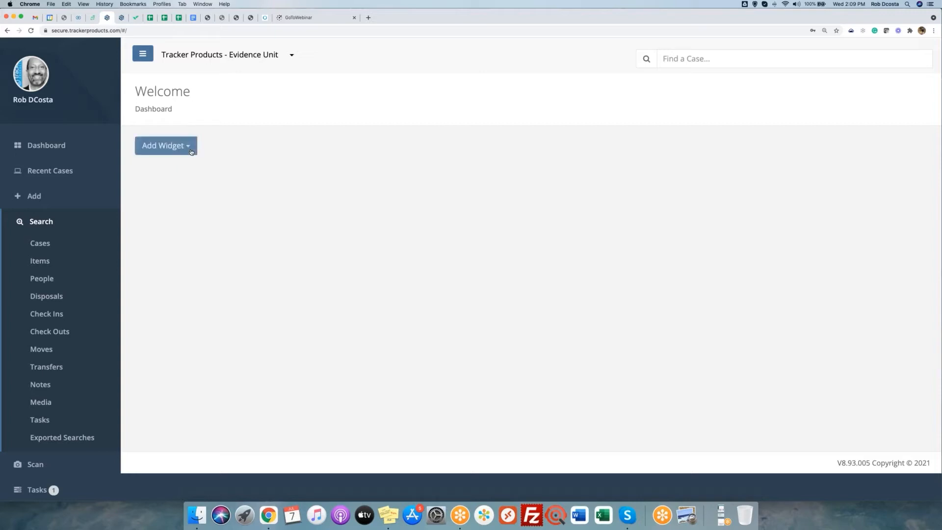
Add a Statistics widget to the empty dashboard.
left_click(197, 150)
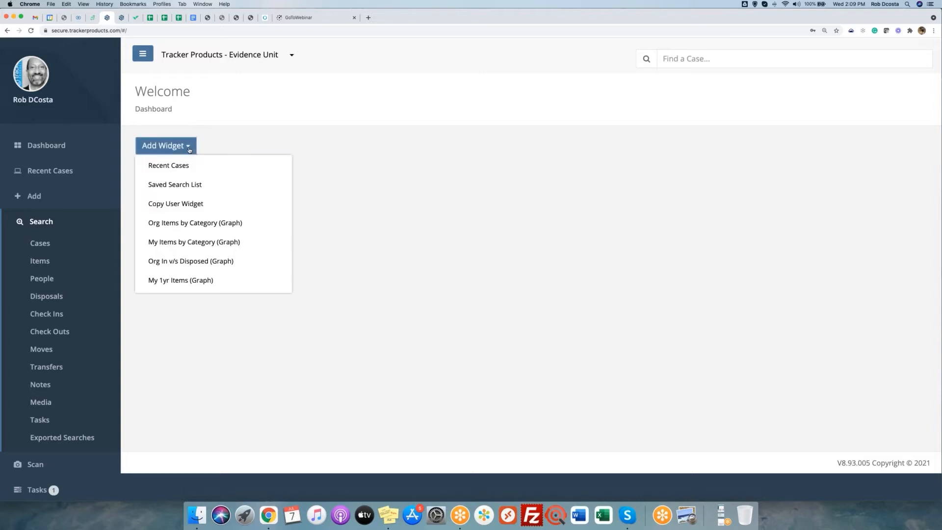
scroll(212, 229, "down", 5)
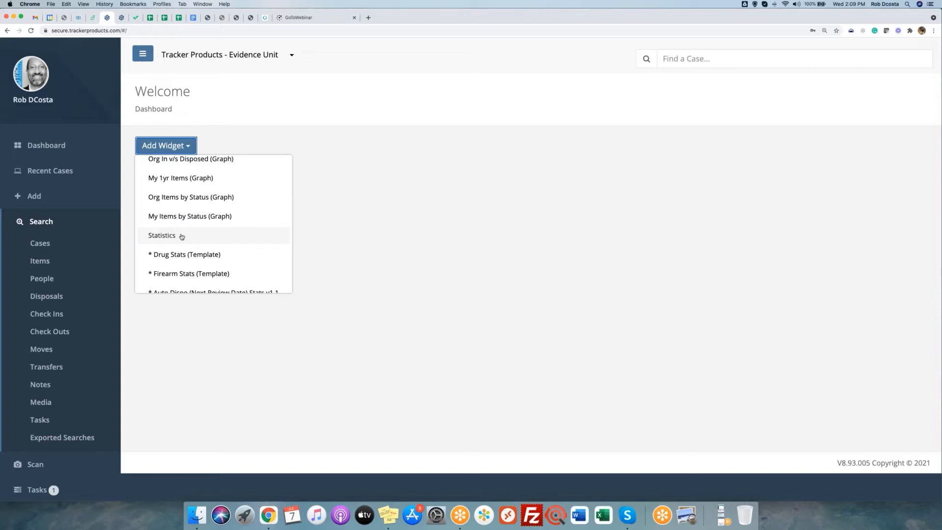
left_click(182, 237)
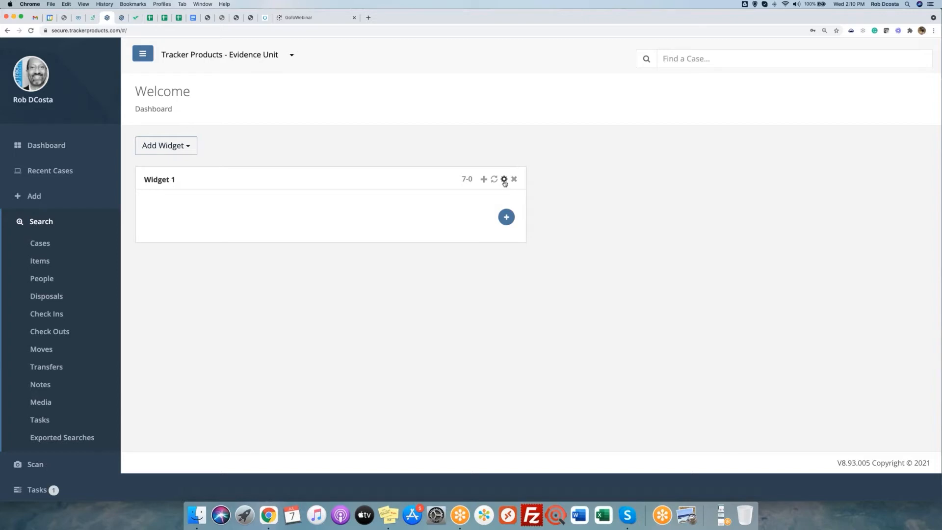
Change the new statistics widget's title to "Case and Item Information".
left_click(504, 179)
left_click_drag(433, 109, 385, 109)
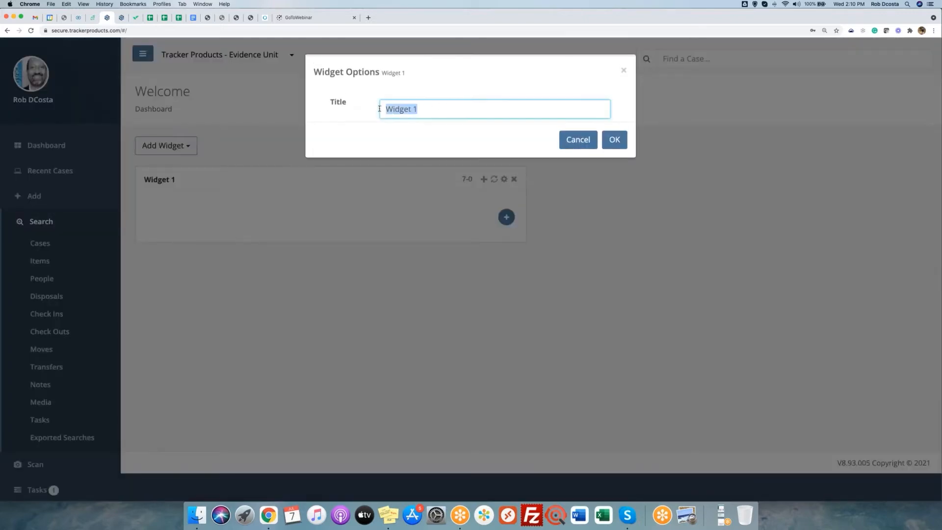
key("BackSpace")
type("Case and Item Information")
left_click(614, 140)
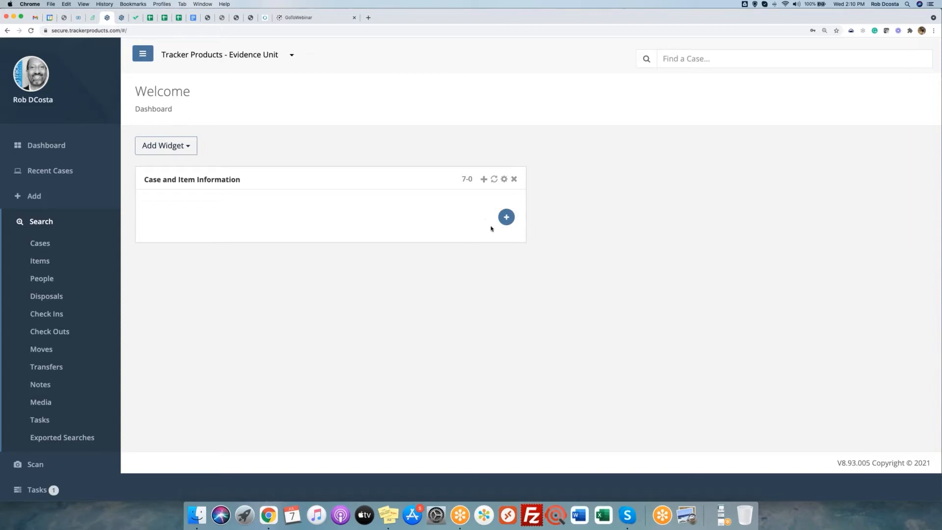
Add a statistic to the Case and Item Information widget using the saved search "Tracker Checked in Found Property older than 90 days".
left_click(507, 218)
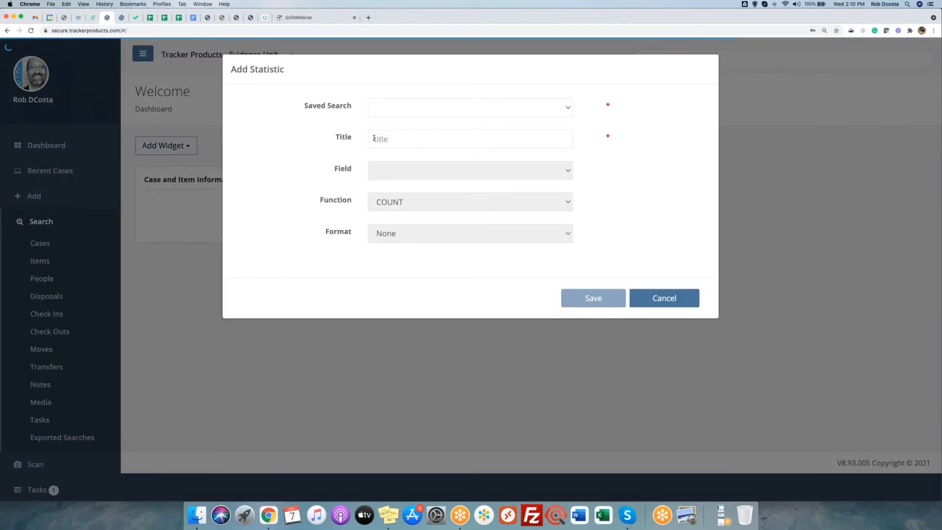
left_click_drag(333, 109, 358, 107)
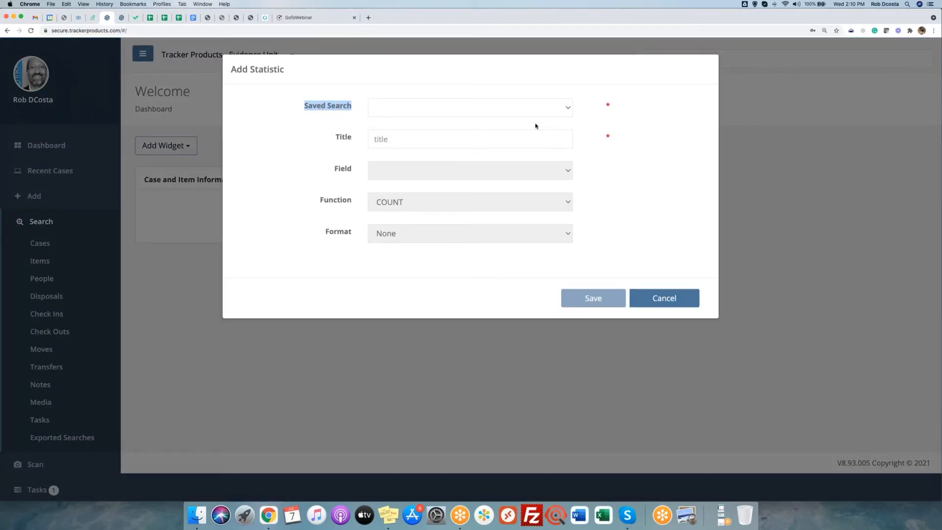
left_click(568, 109)
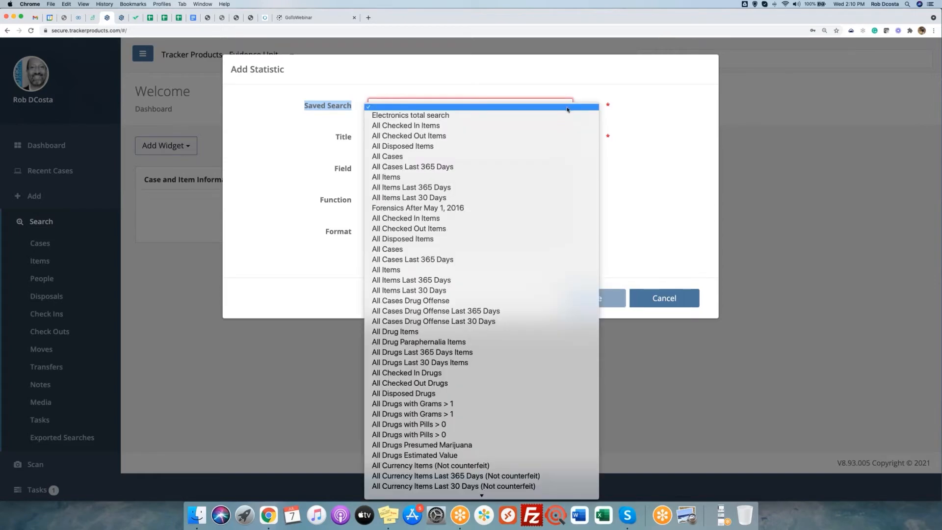
scroll(568, 109, "down", 20)
scroll(567, 109, "down", 20)
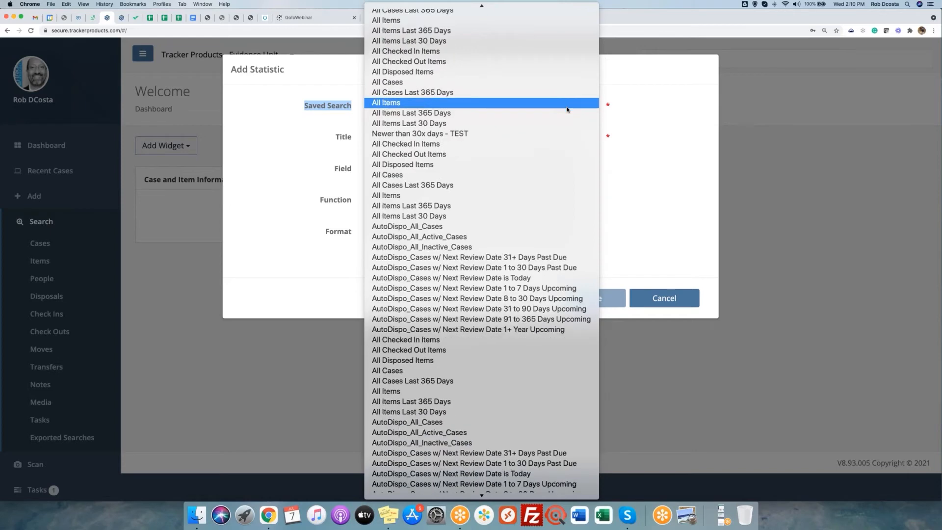
scroll(568, 109, "down", 10)
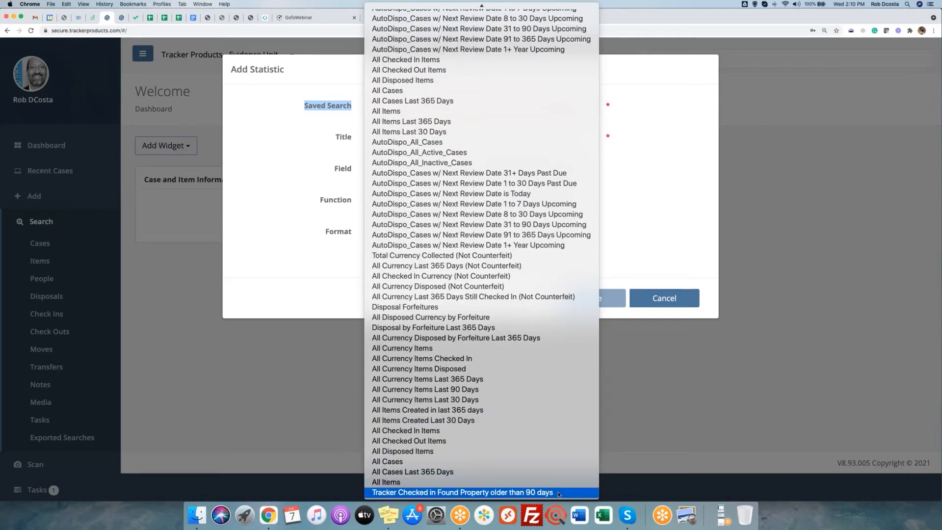
left_click(559, 493)
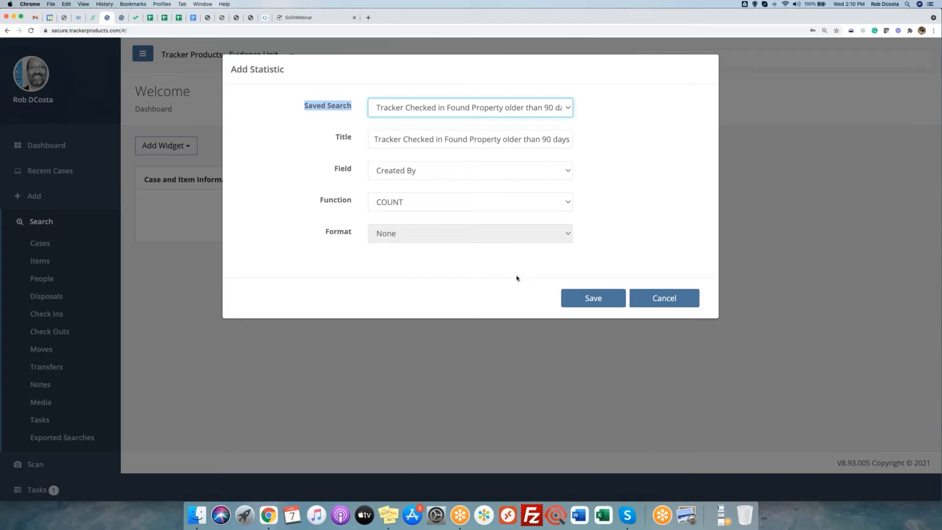
left_click(605, 301)
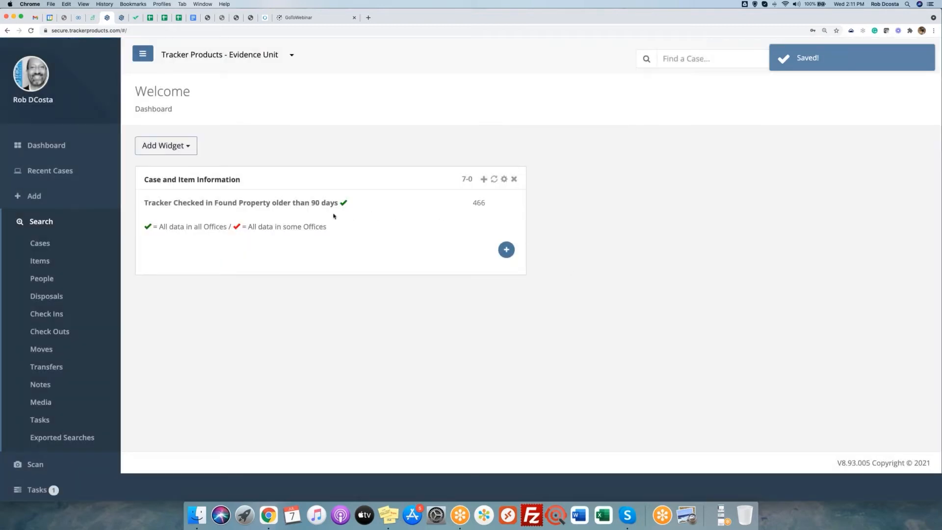
Open the item list behind the new found property statistic and look through its results.
mouse_move(506, 207)
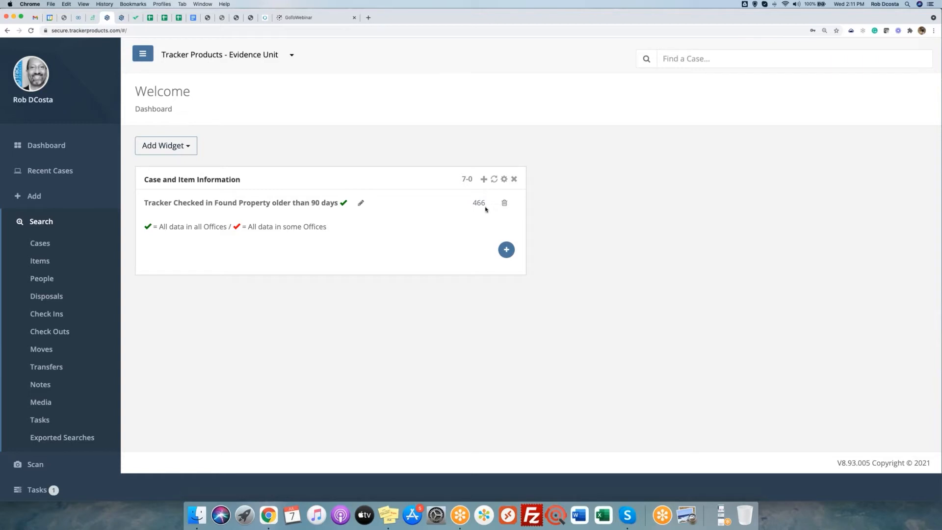
mouse_move(265, 209)
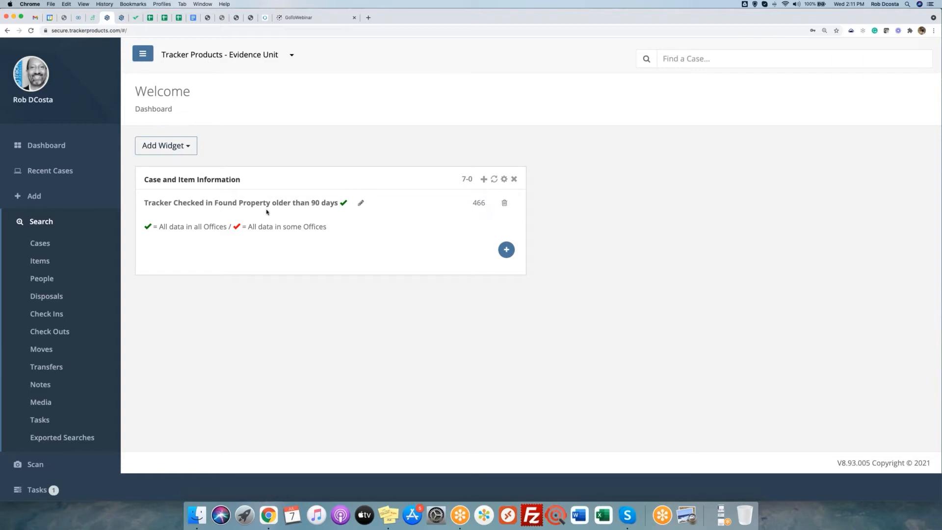
left_click(480, 203)
left_click(479, 203)
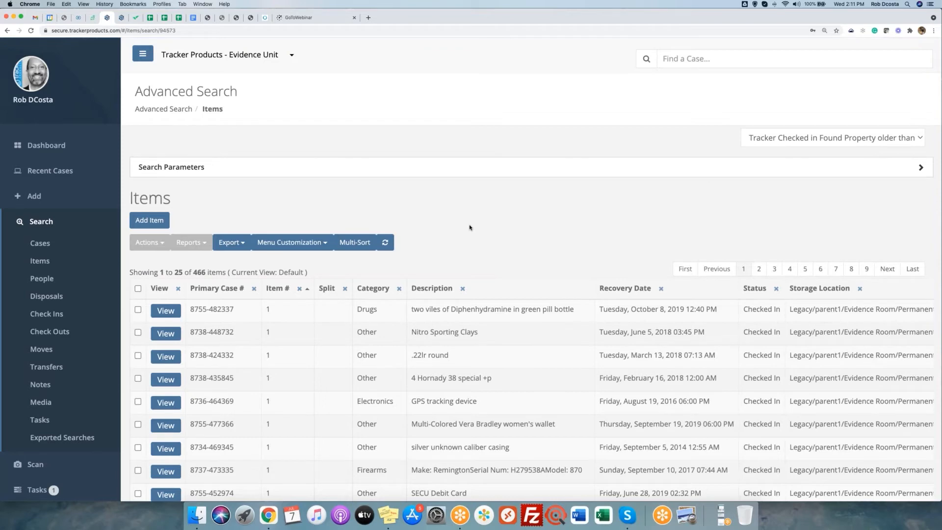
scroll(470, 227, "down", 5)
scroll(470, 227, "down", 10)
scroll(470, 227, "down", 4)
scroll(471, 269, "up", 1)
scroll(471, 269, "up", 15)
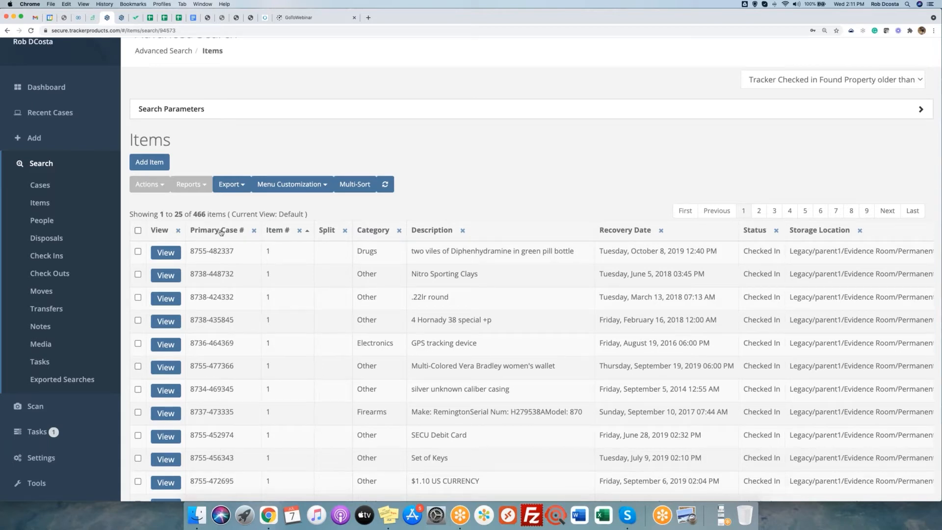
Look at the page size and column options available for the item list.
left_click(324, 188)
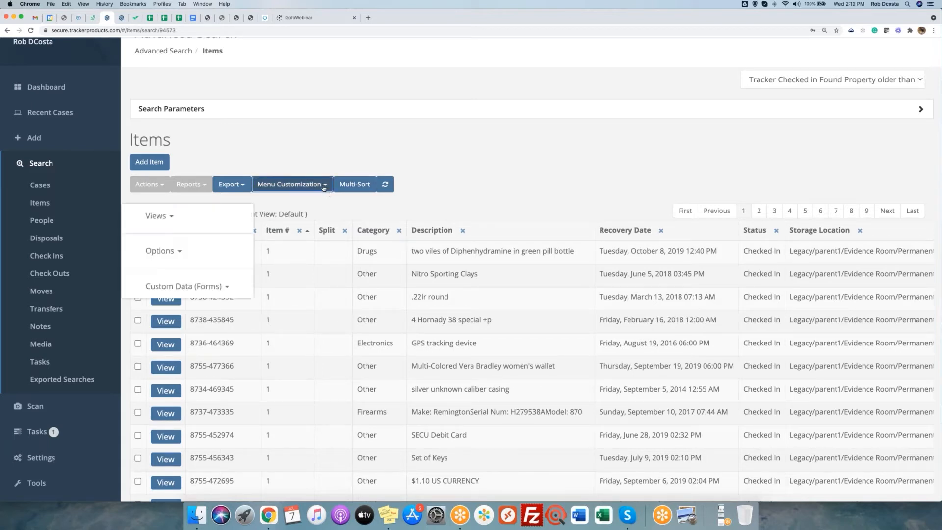
left_click(178, 252)
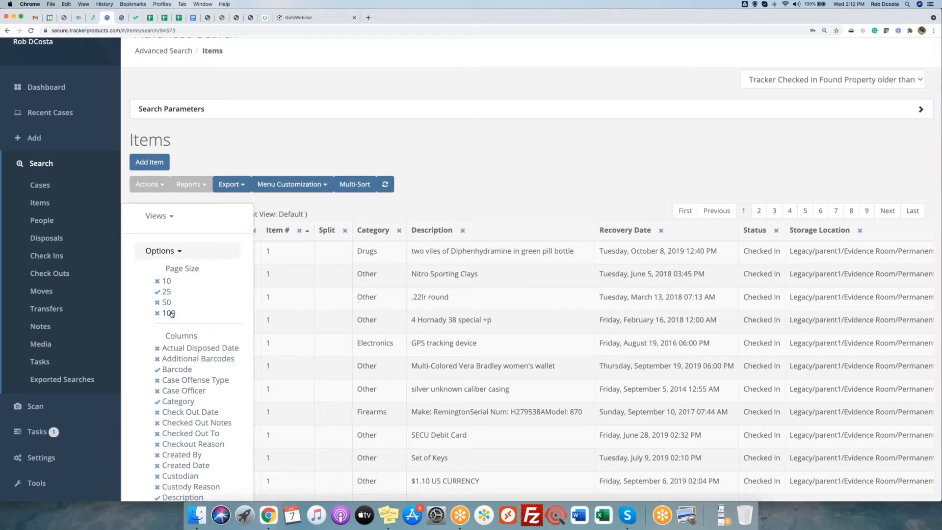
left_click(484, 170)
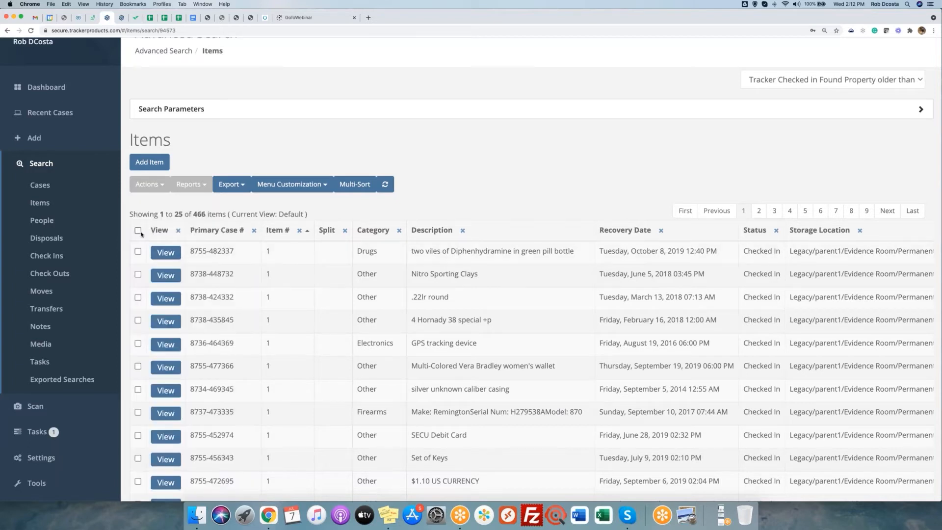
Select every item on the page, look through the reports available for them, and clear the selection.
left_click(138, 231)
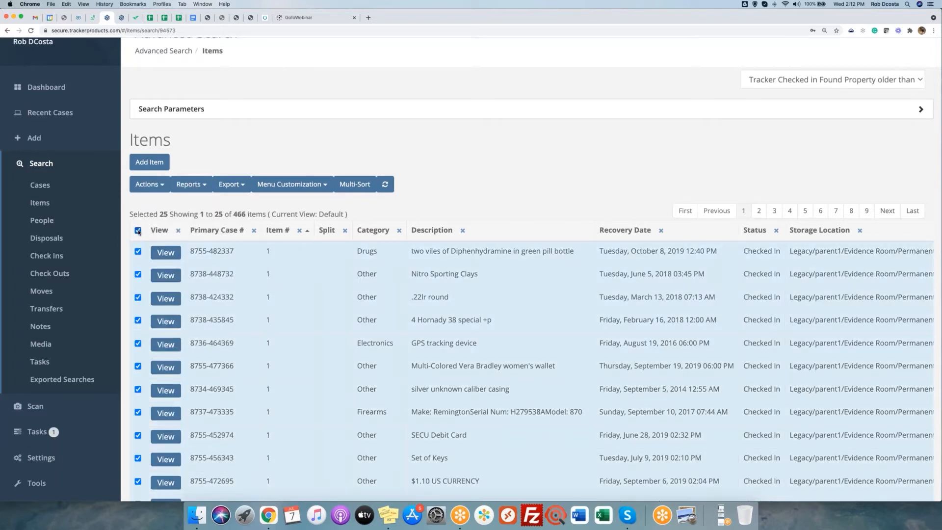
left_click(201, 188)
scroll(201, 285, "down", 5)
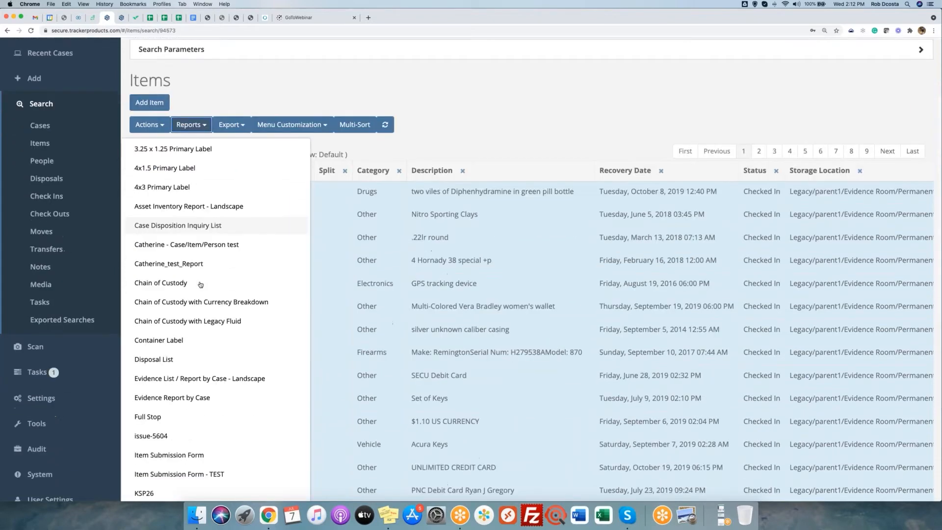
scroll(201, 285, "down", 3)
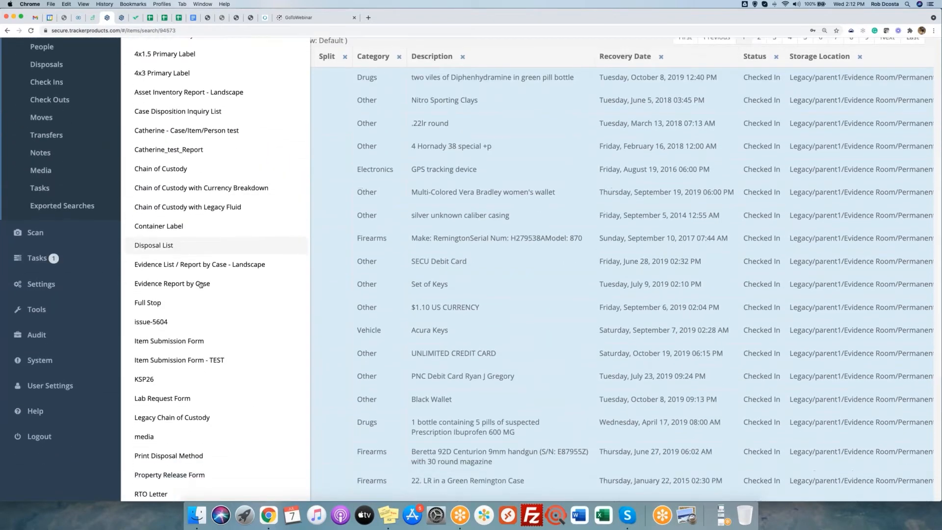
scroll(200, 285, "up", 10)
left_click(475, 227)
left_click(138, 288)
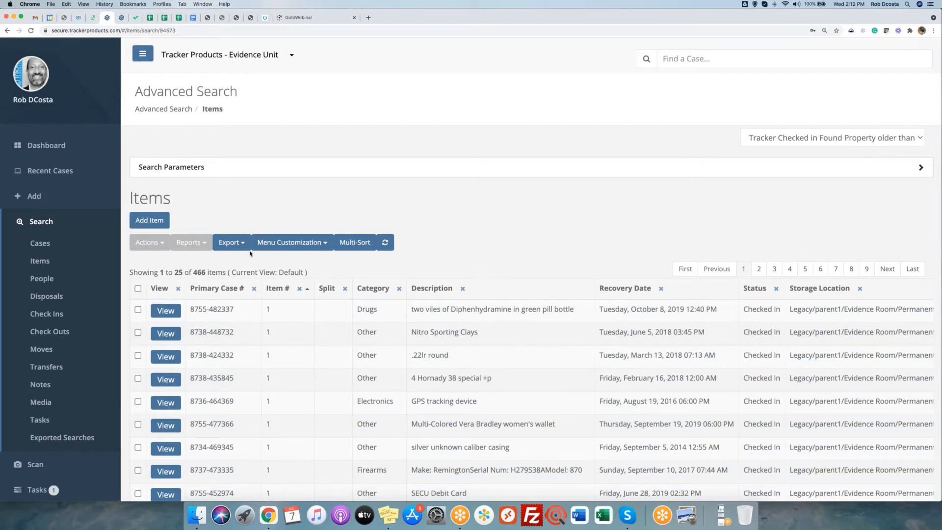
Export all found property search results to Excel and refresh the export jobs list.
left_click(243, 248)
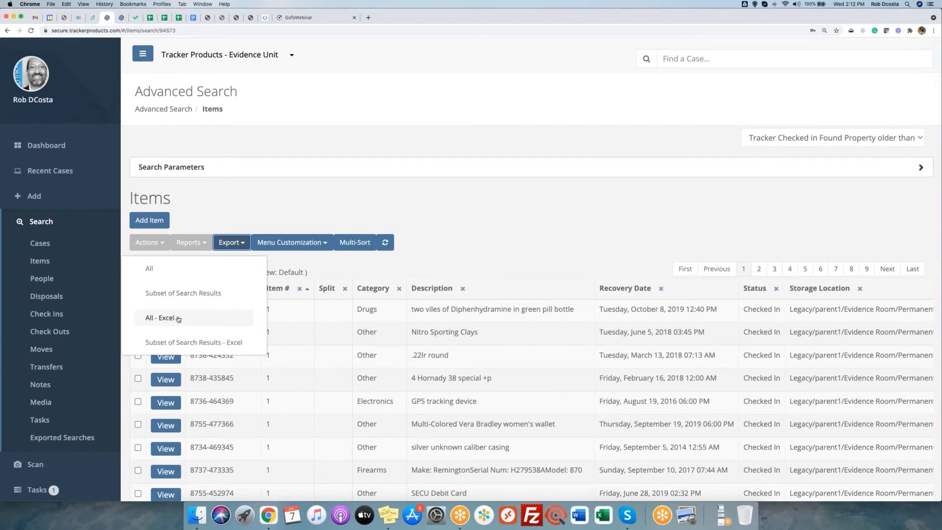
left_click(178, 319)
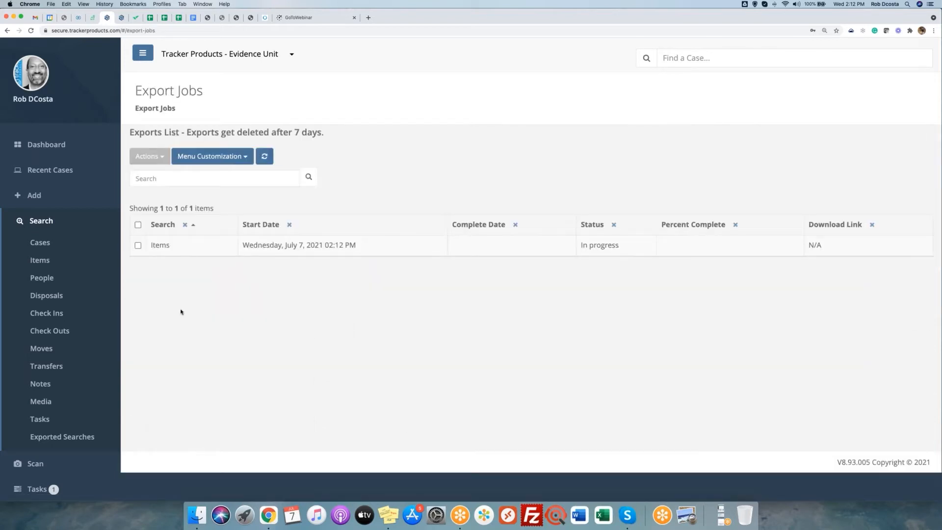
left_click_drag(134, 92, 221, 93)
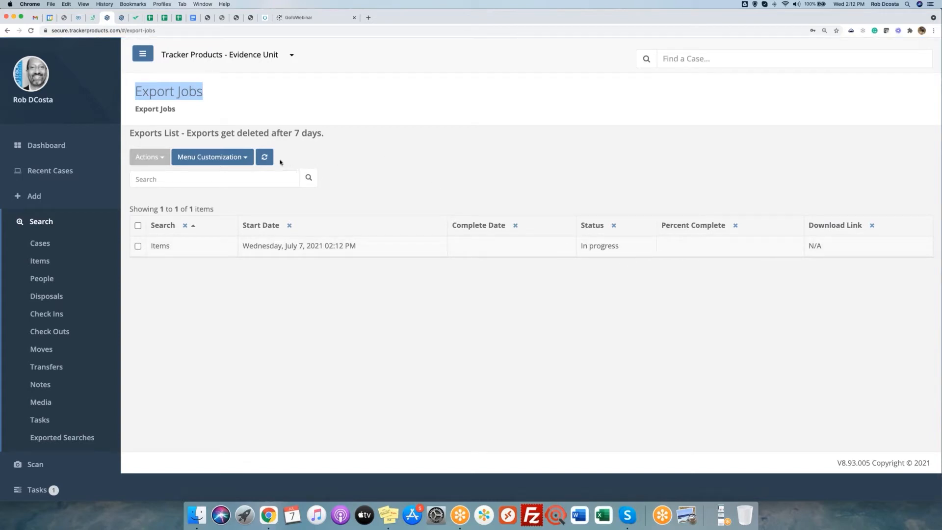
left_click(266, 158)
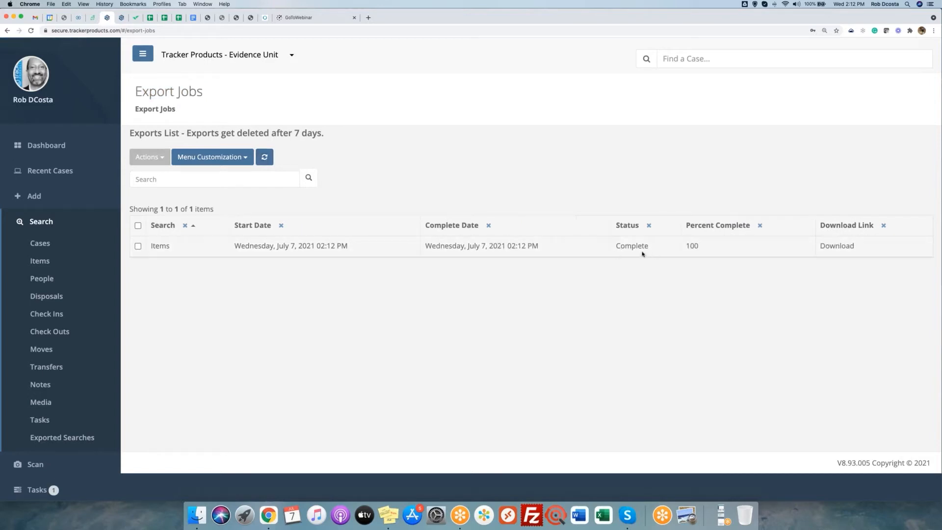
Start downloading the completed items export and cancel saving the file.
left_click_drag(615, 246, 721, 247)
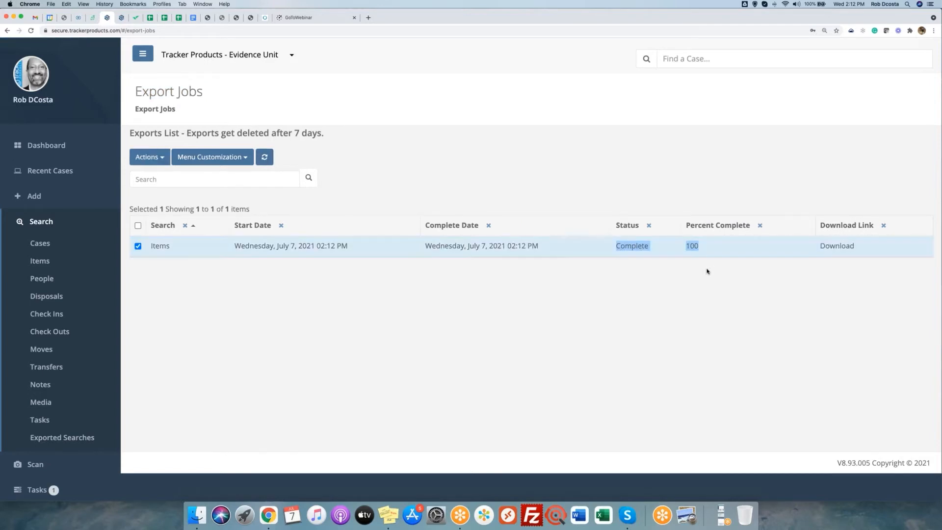
left_click(713, 277)
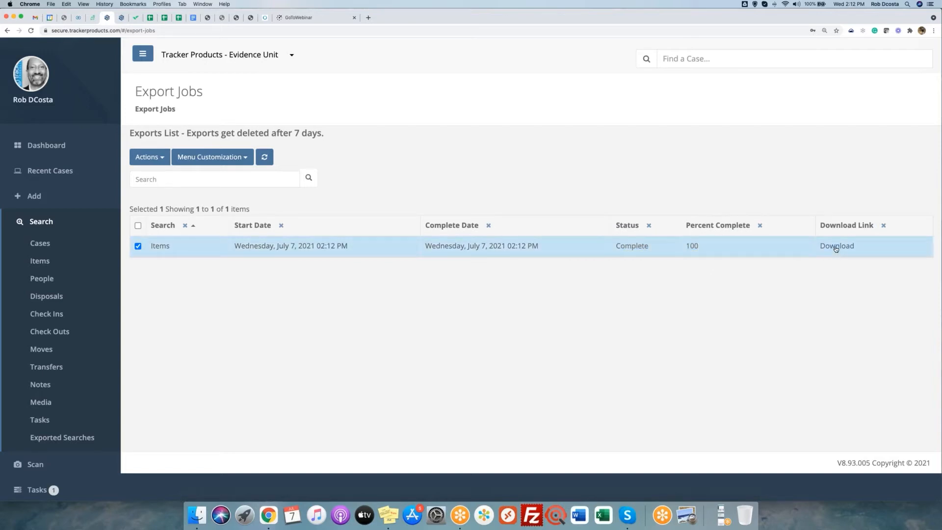
left_click(836, 249)
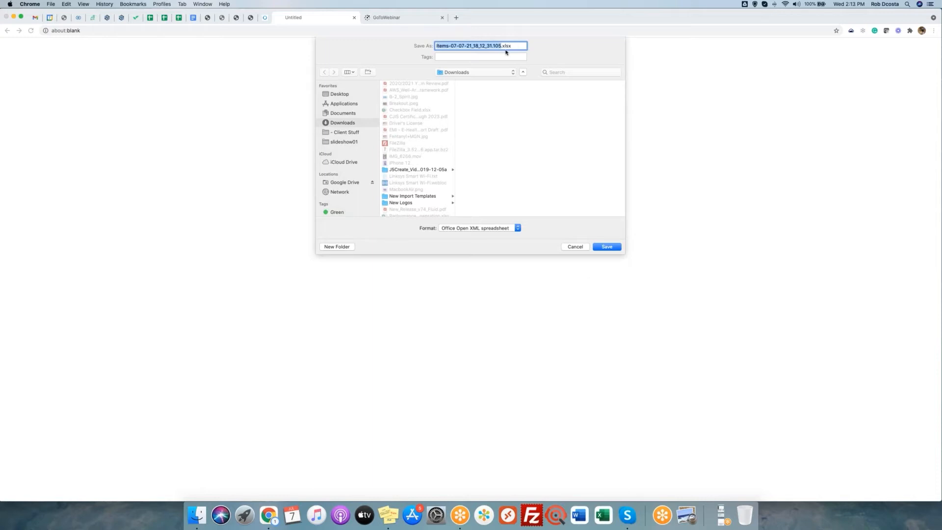
left_click(574, 247)
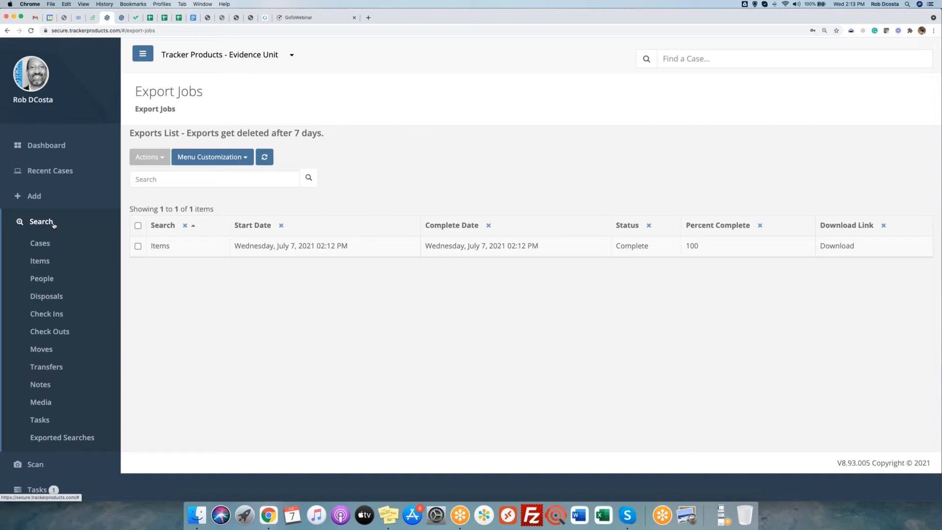
Start a new advanced item search with the status set to Checked In and the category set to Currency.
left_click(43, 263)
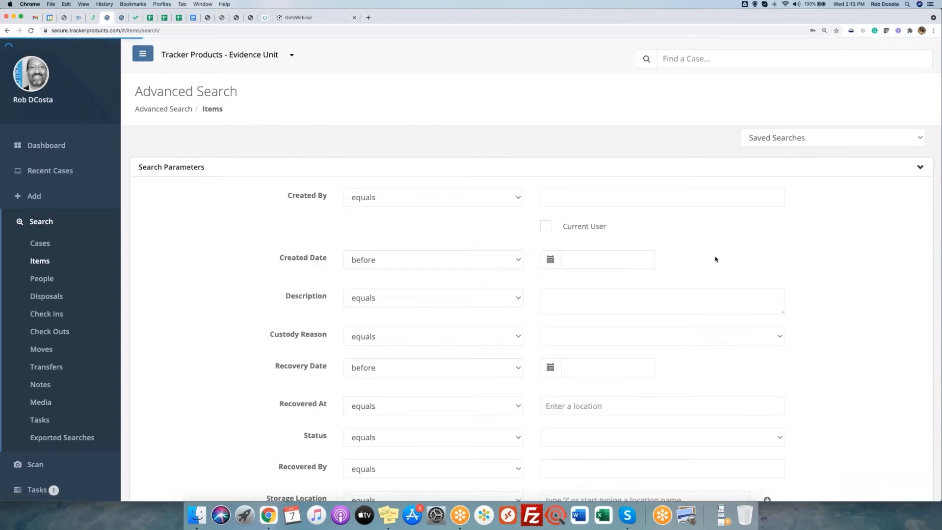
scroll(714, 258, "down", 3)
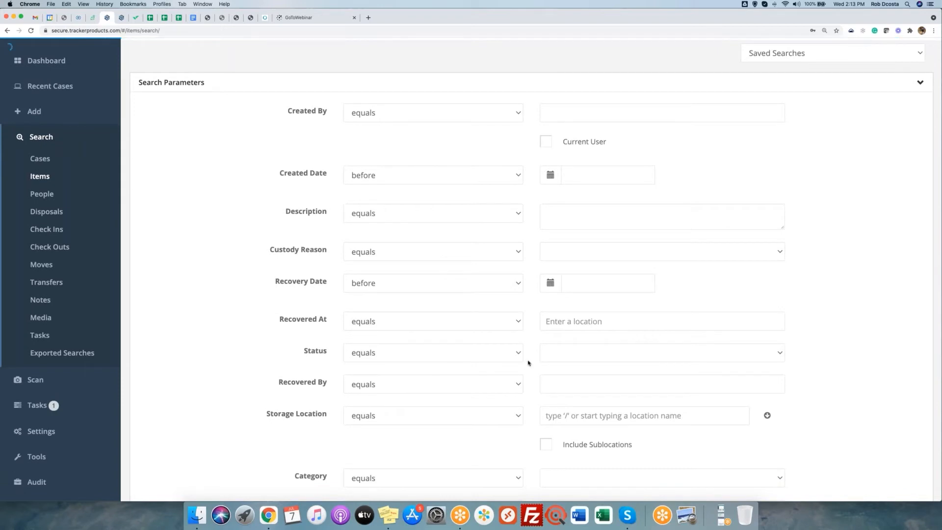
left_click(560, 353)
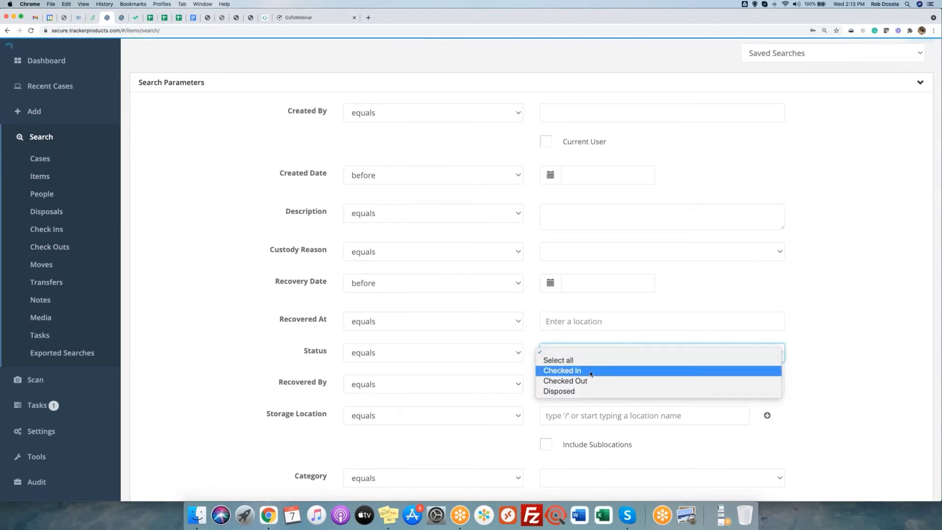
left_click(590, 371)
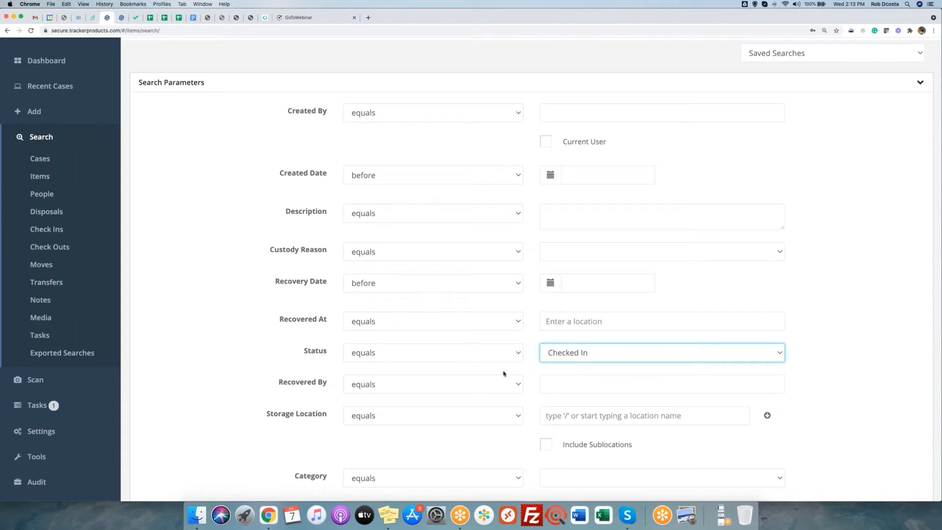
scroll(508, 372, "down", 4)
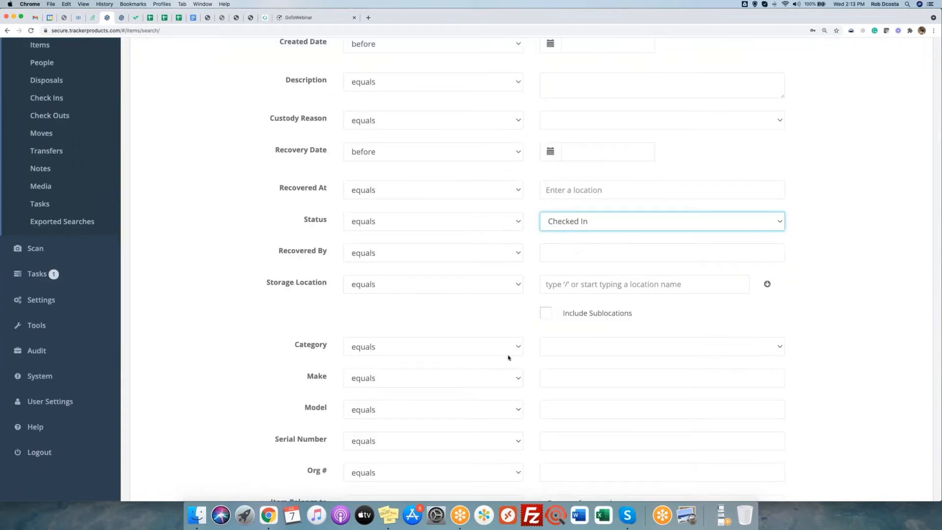
left_click(600, 349)
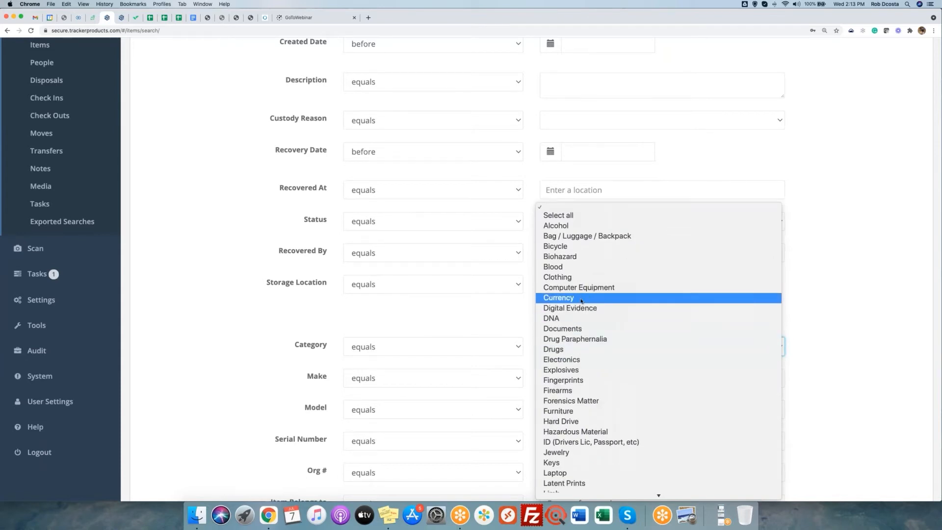
left_click(581, 299)
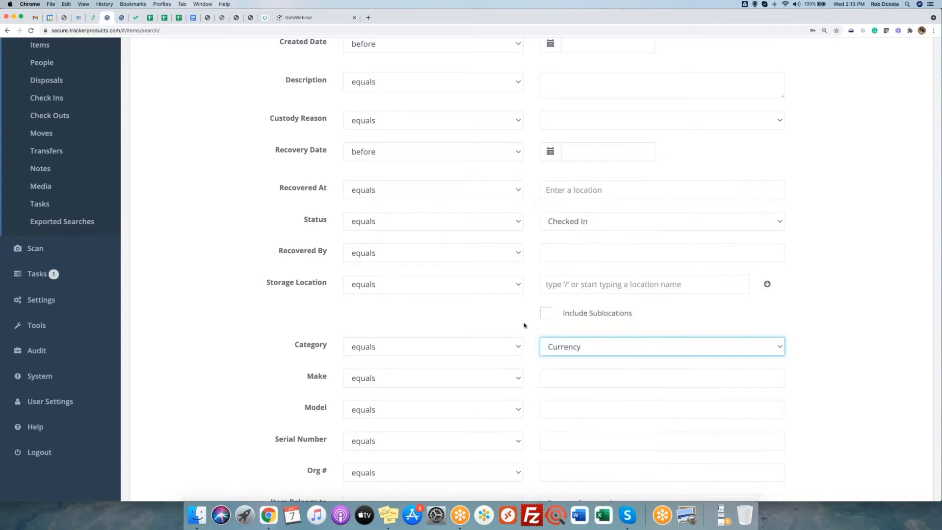
scroll(852, 286, "up", 3)
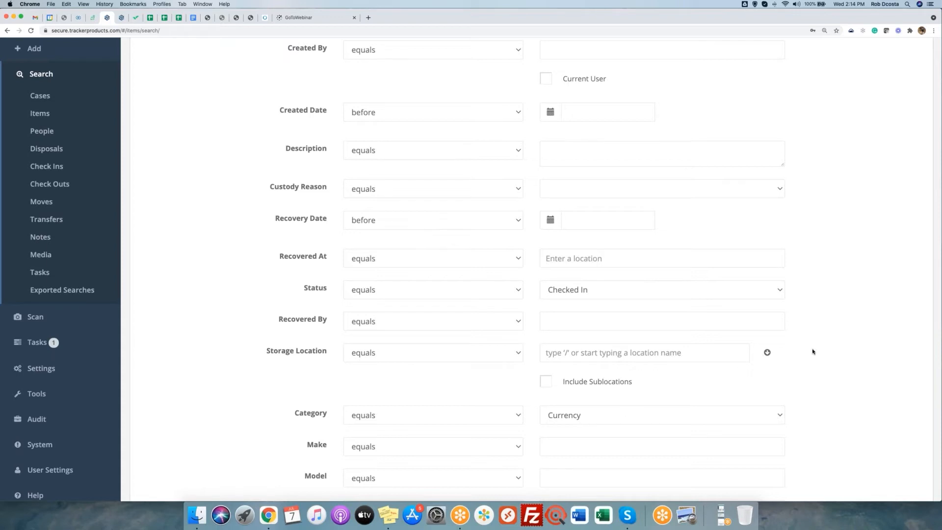
scroll(812, 352, "down", 4)
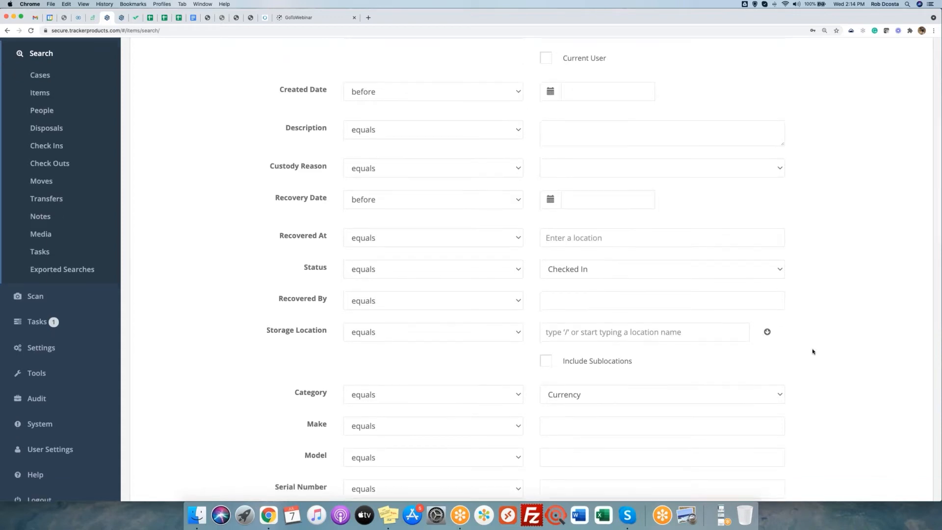
Enable searching in custom data and match anything in the Currency Form (Sys Template).
scroll(813, 351, "down", 10)
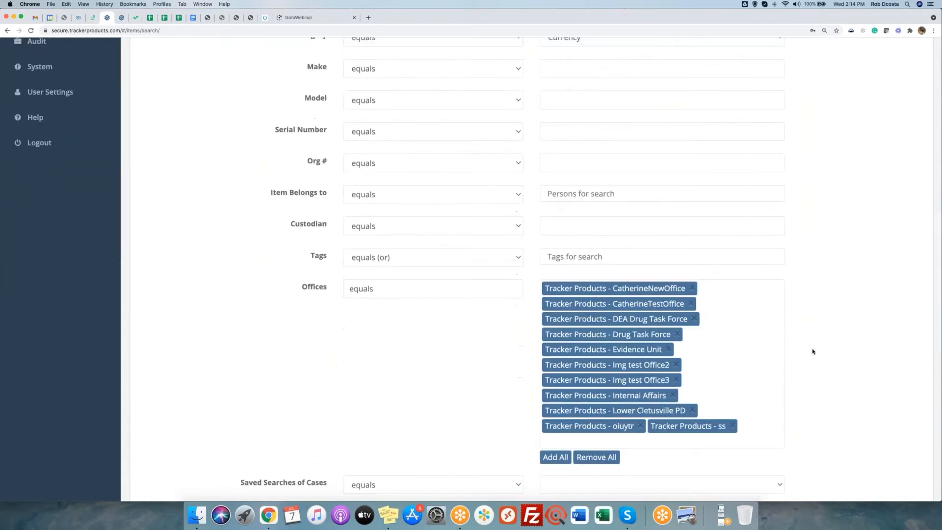
scroll(813, 351, "down", 4)
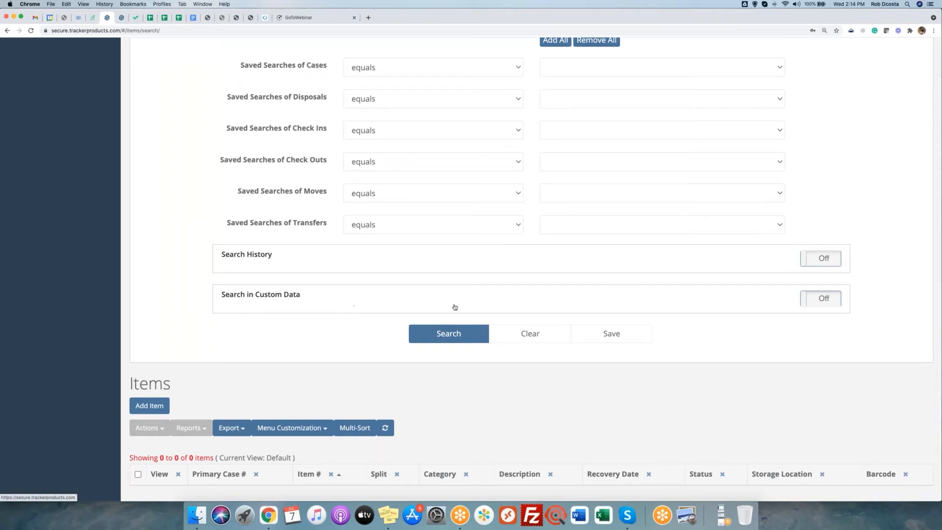
left_click(820, 301)
left_click(821, 301)
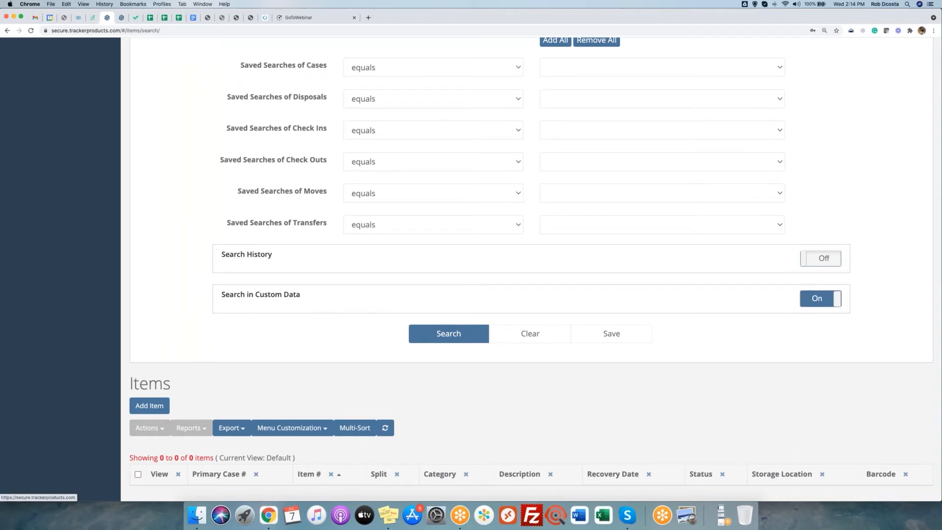
scroll(596, 354, "down", 2)
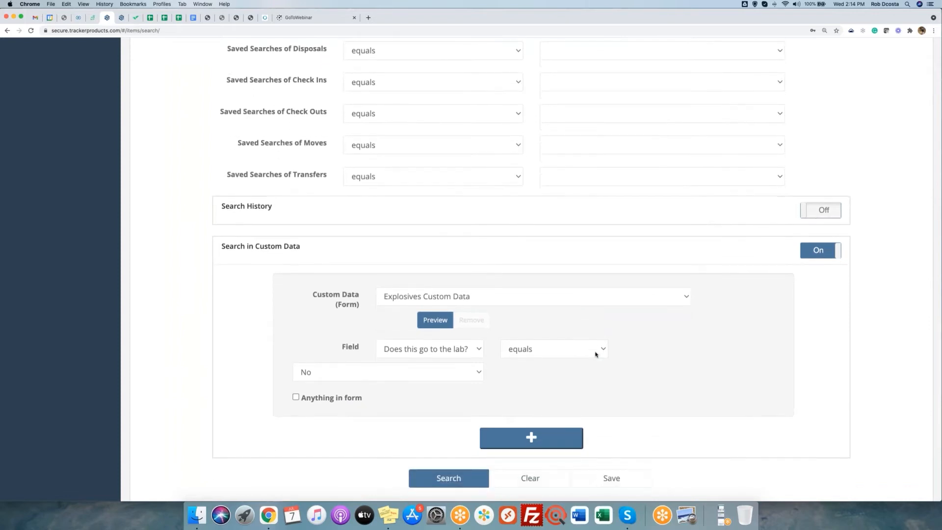
left_click(621, 300)
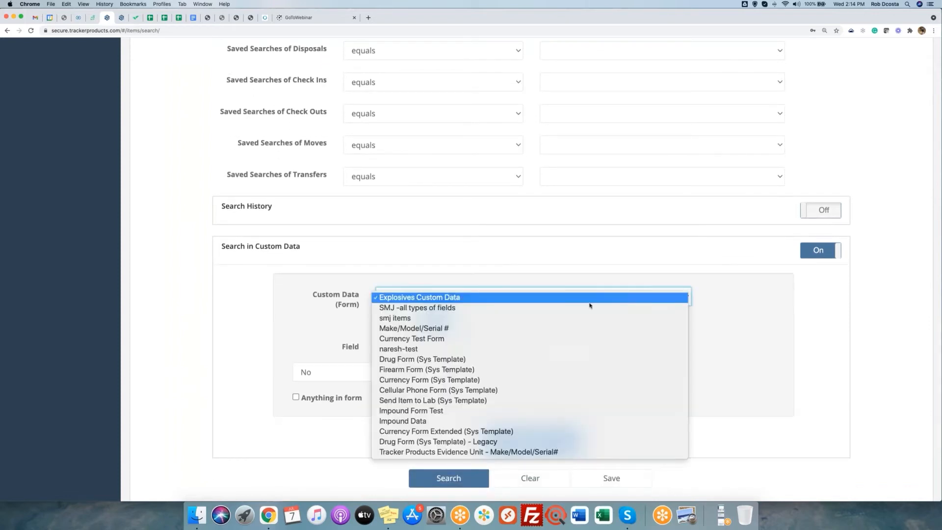
left_click(494, 381)
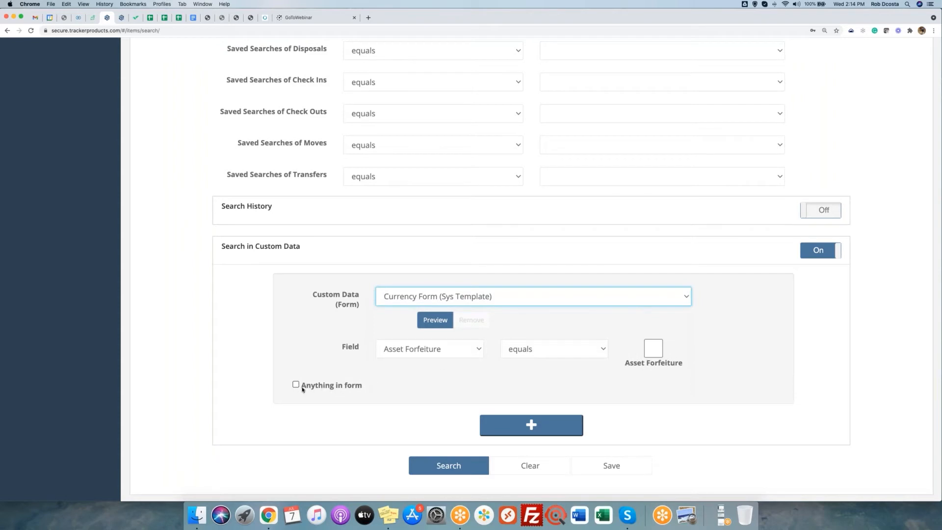
left_click_drag(363, 387, 296, 387)
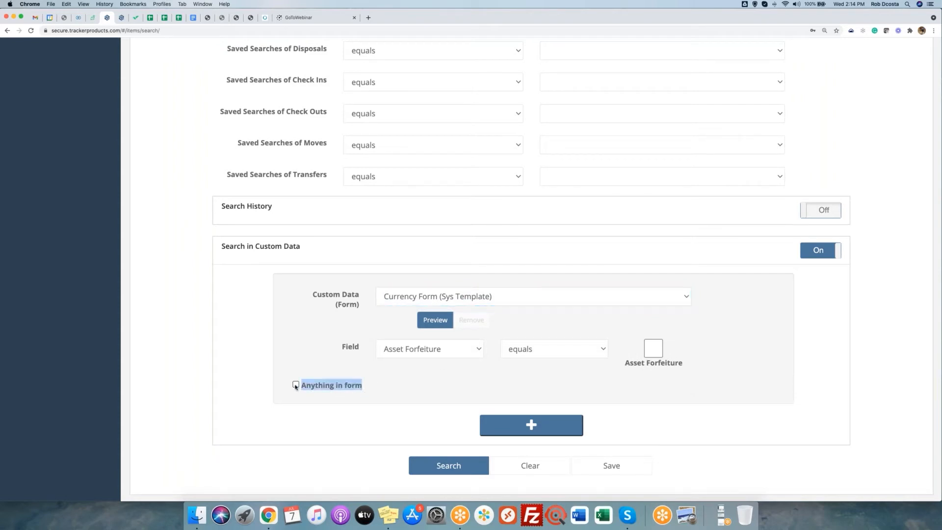
left_click(296, 385)
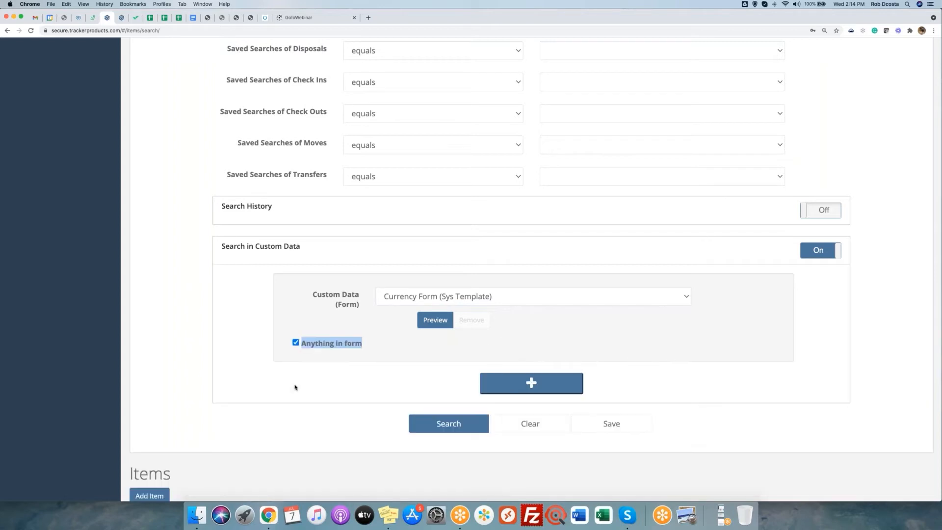
Save the item search as "Tracker - Currency anything in Form".
left_click(609, 426)
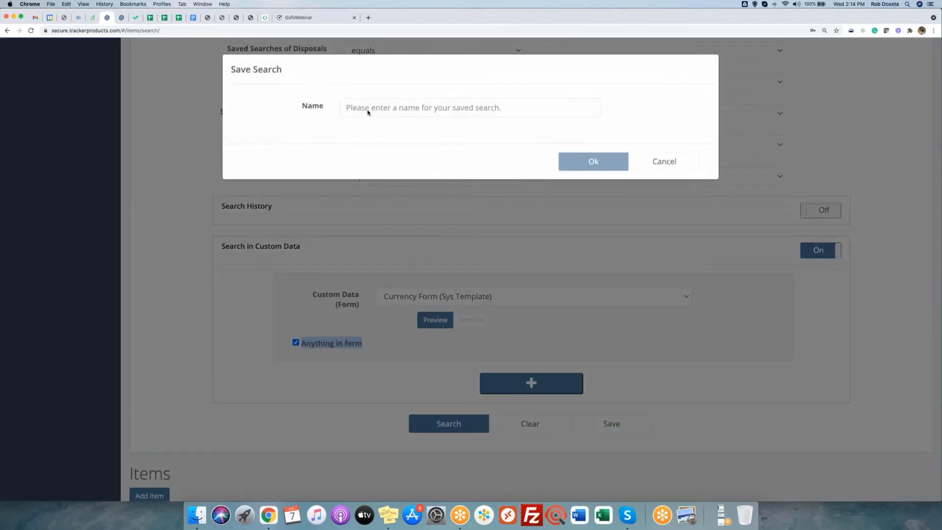
left_click(388, 107)
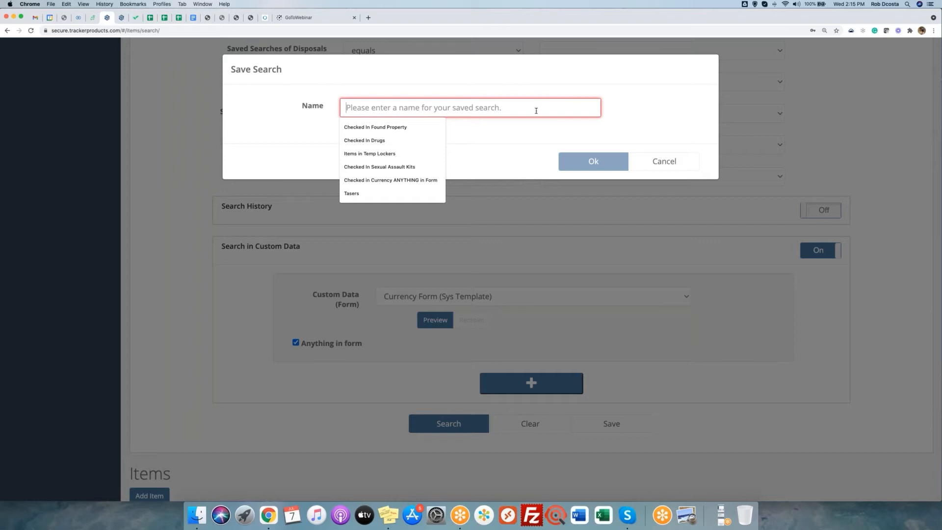
type("Tracker - Currency anything in Form")
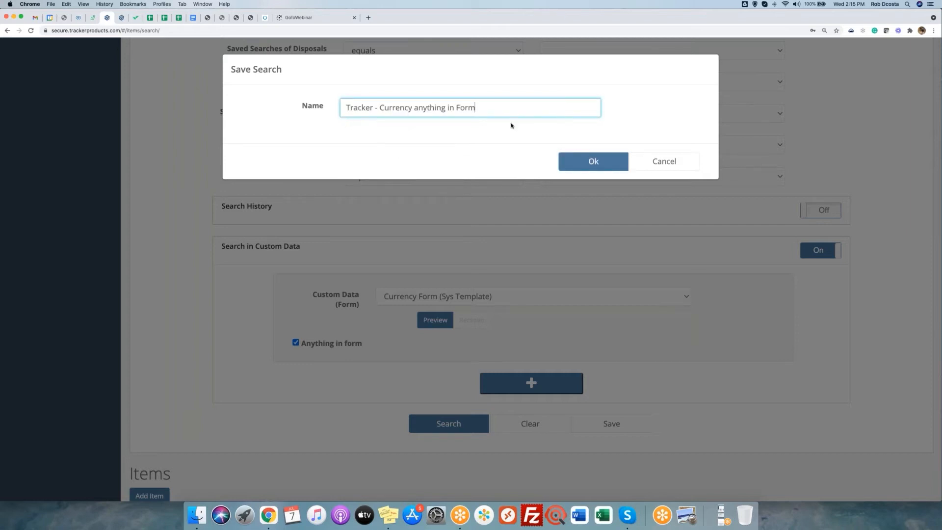
left_click(597, 162)
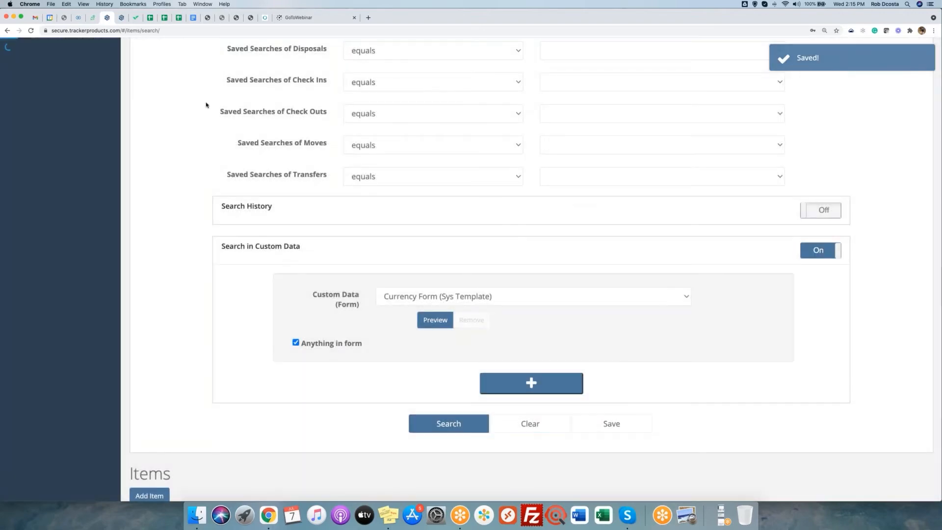
Start a new statistic in the dashboard's Case and Item Information widget, based on the saved search "Tracker - Currency anything in Form".
scroll(207, 105, "up", 7)
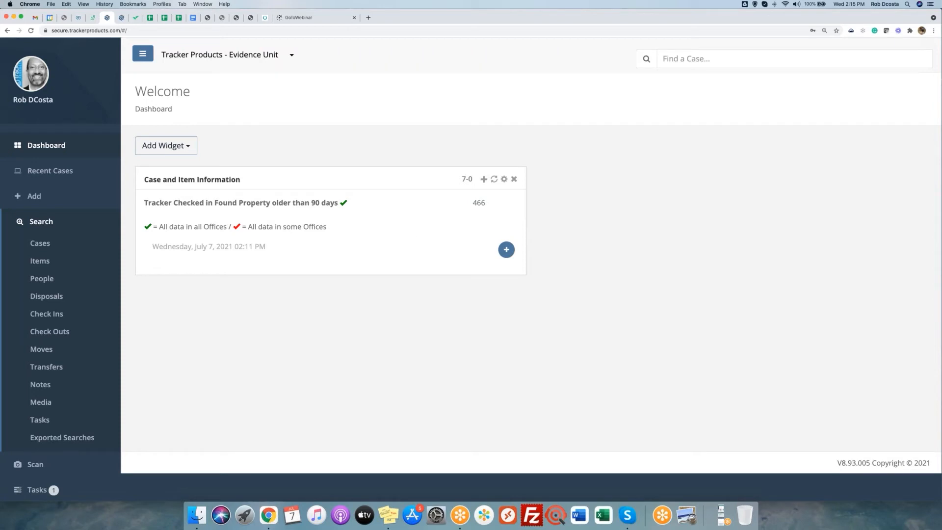
left_click(506, 250)
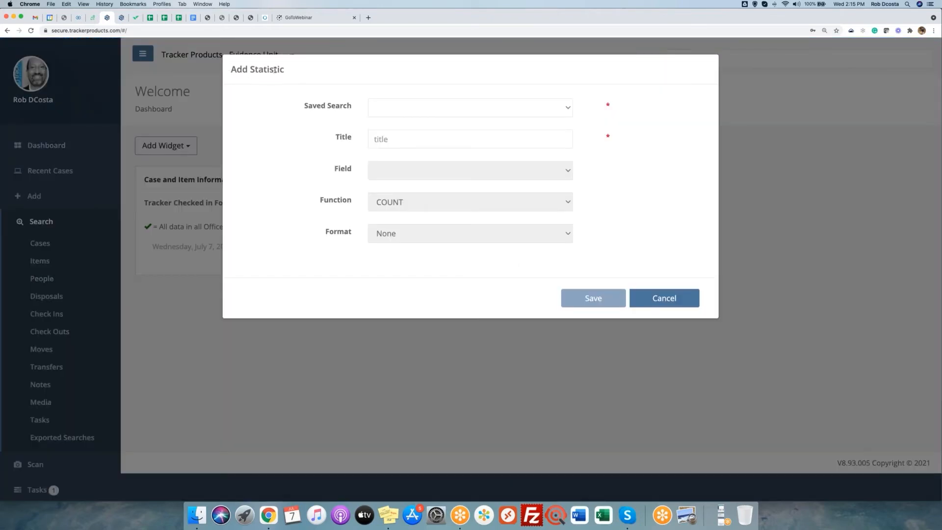
left_click_drag(230, 71, 301, 73)
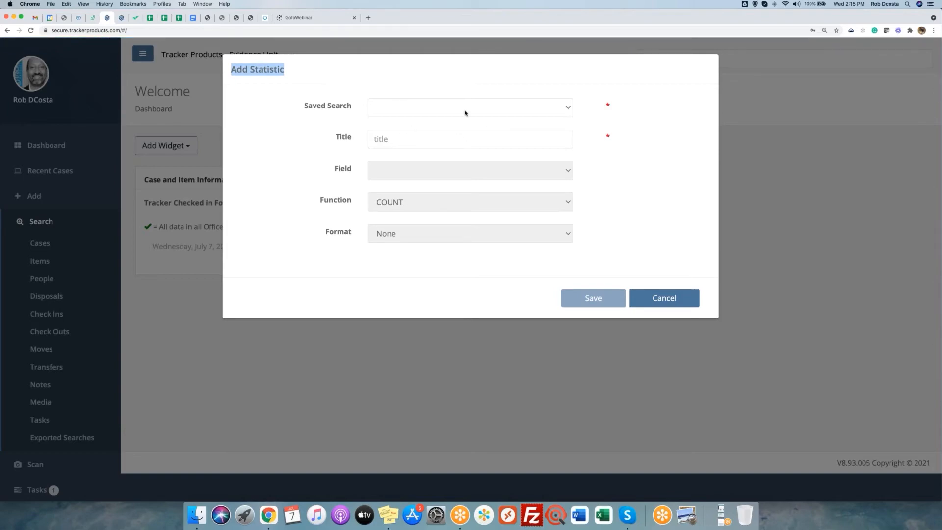
left_click(497, 112)
scroll(474, 171, "down", 20)
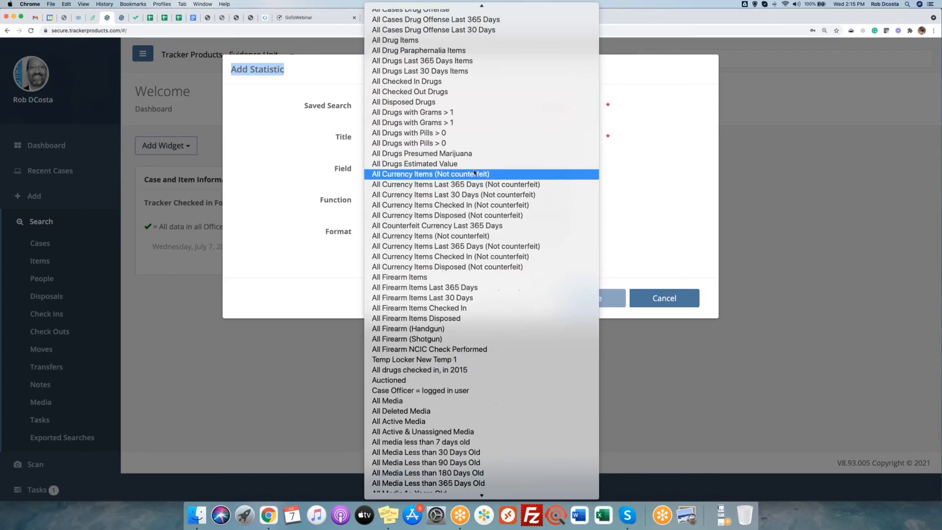
scroll(474, 172, "down", 15)
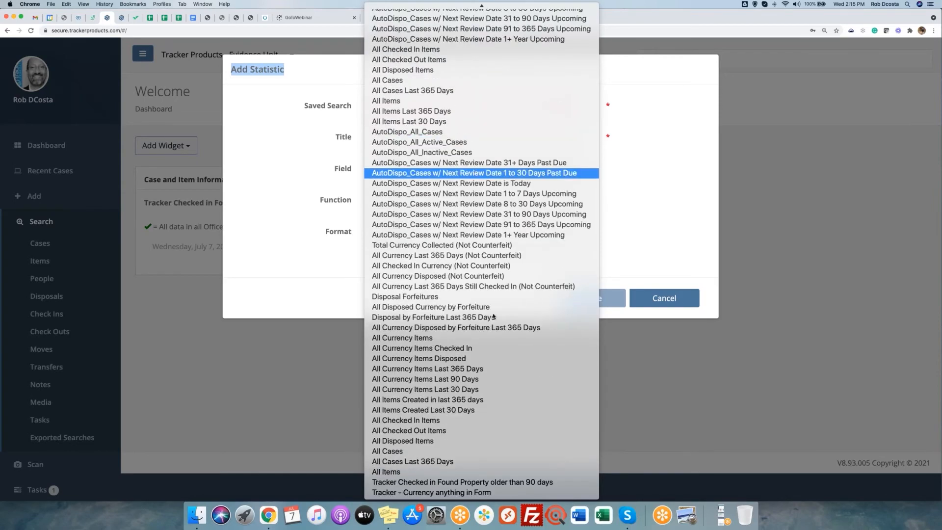
left_click(499, 493)
Change the statistic's title to "Checked in Currency".
left_click_drag(408, 140, 363, 142)
type("Checked in")
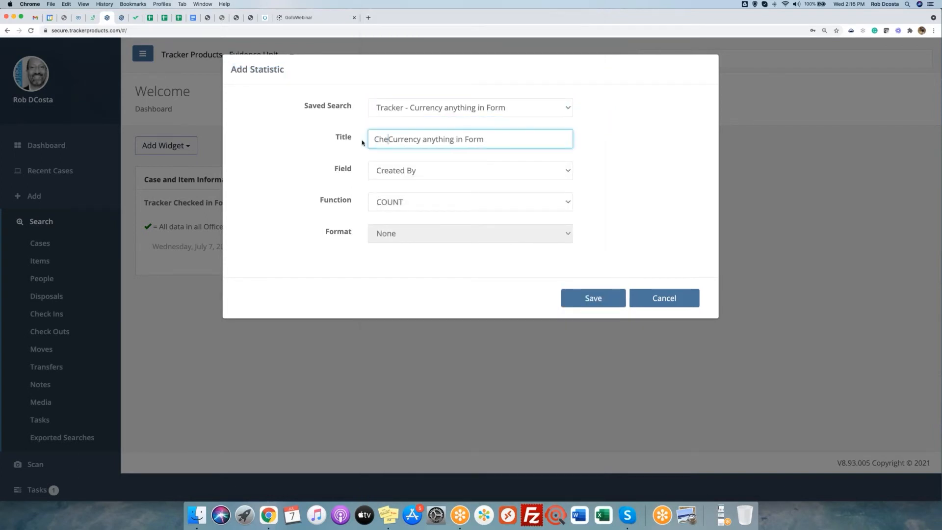
key("BackSpace")
key("BackSpace")
key("BackSpace")
key("BackSpace")
key("BackSpace")
key("BackSpace")
key("BackSpace")
key("BackSpace")
key("BackSpace")
key("BackSpace")
key("BackSpace")
key("BackSpace")
key("BackSpace")
key("BackSpace")
key("BackSpace")
key("BackSpace")
key("BackSpace")
left_click(604, 143)
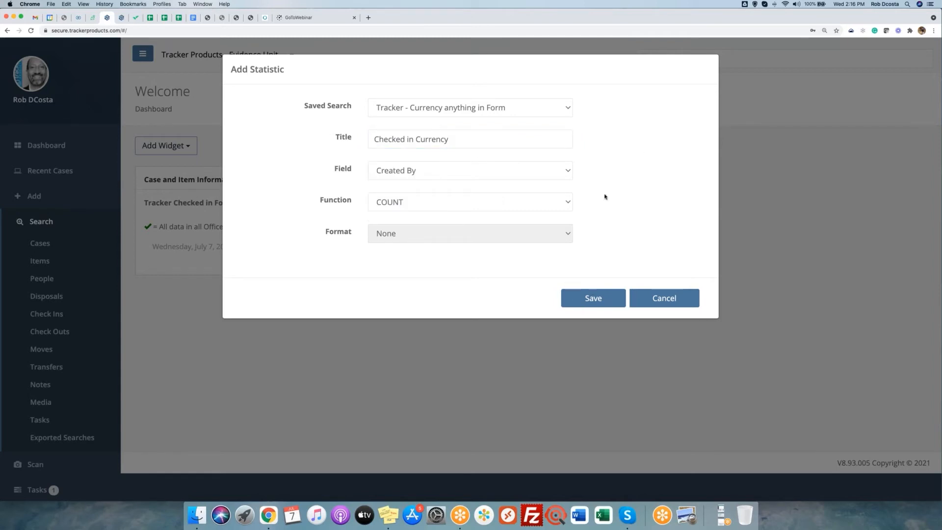
Make the statistic the SUM of the Currency Total field in the $ - US Dollar format and save it.
double_click(350, 170)
left_click(436, 173)
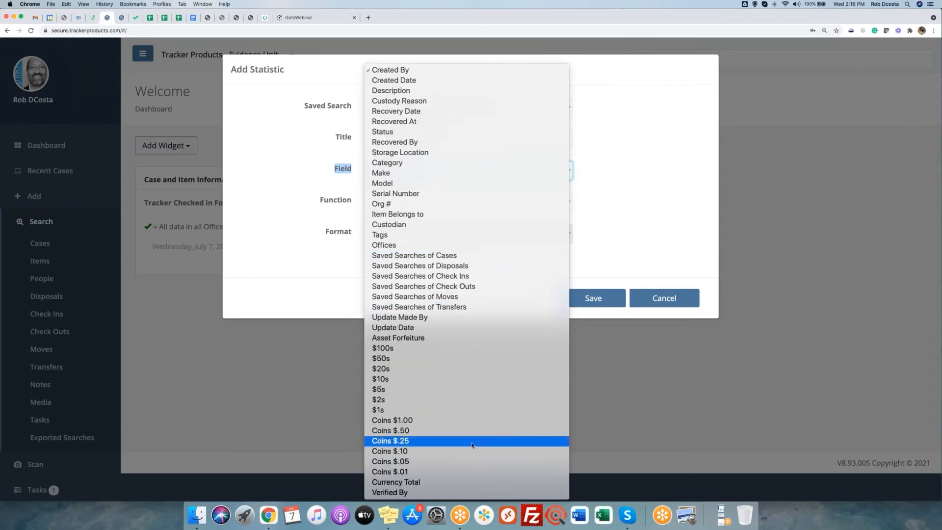
left_click(435, 481)
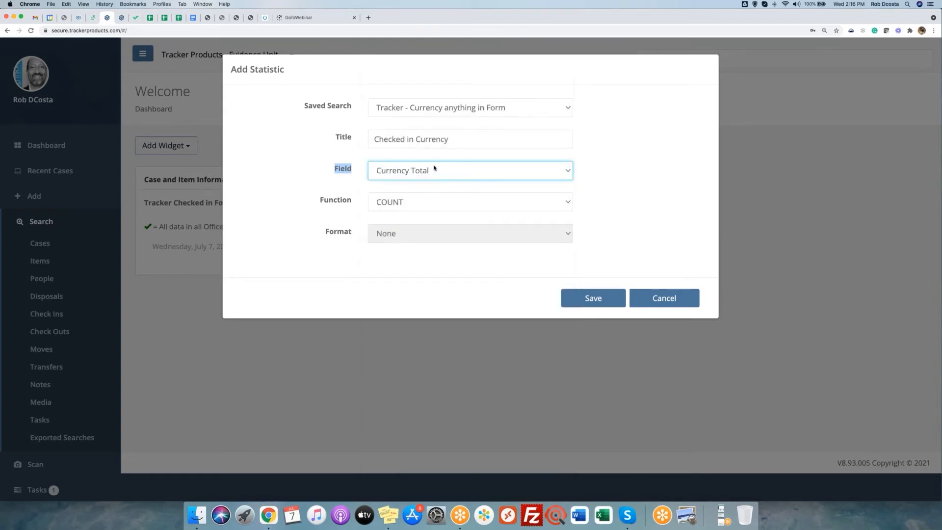
left_click(418, 205)
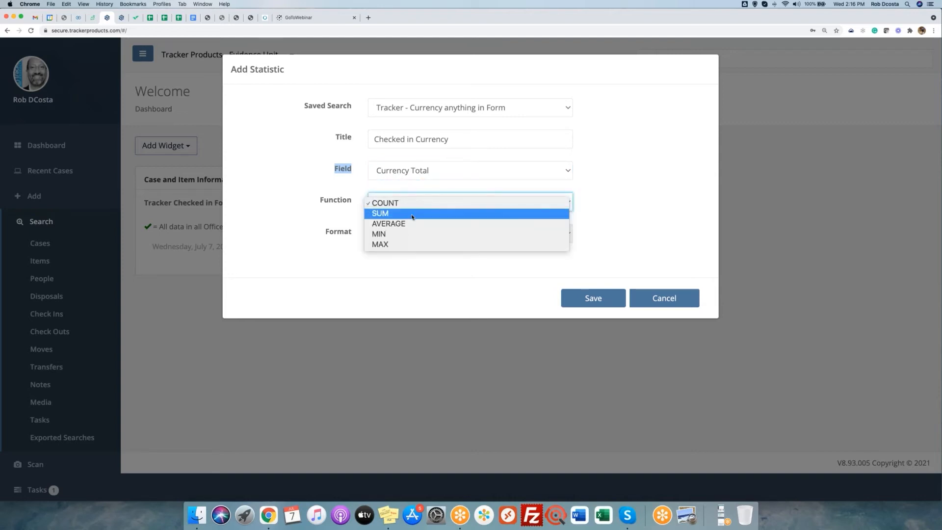
left_click(412, 214)
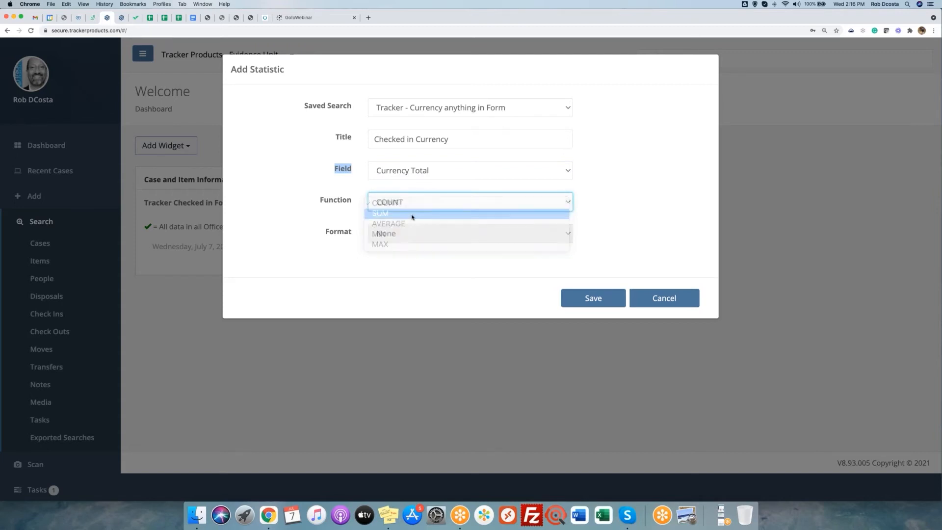
left_click(421, 236)
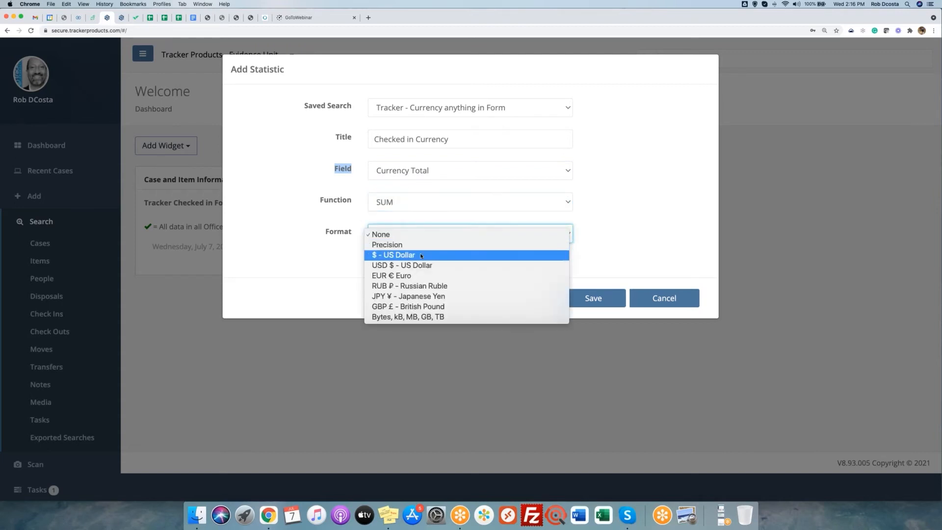
left_click(420, 255)
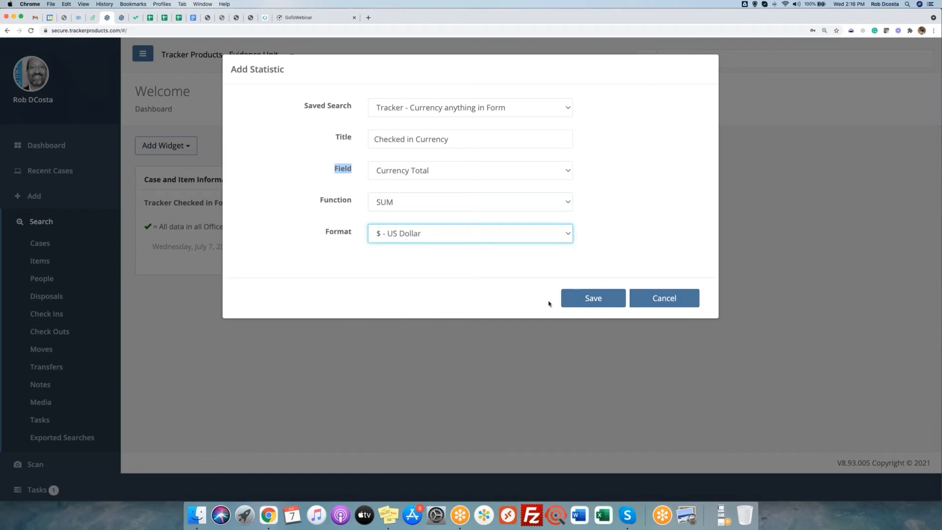
left_click(594, 299)
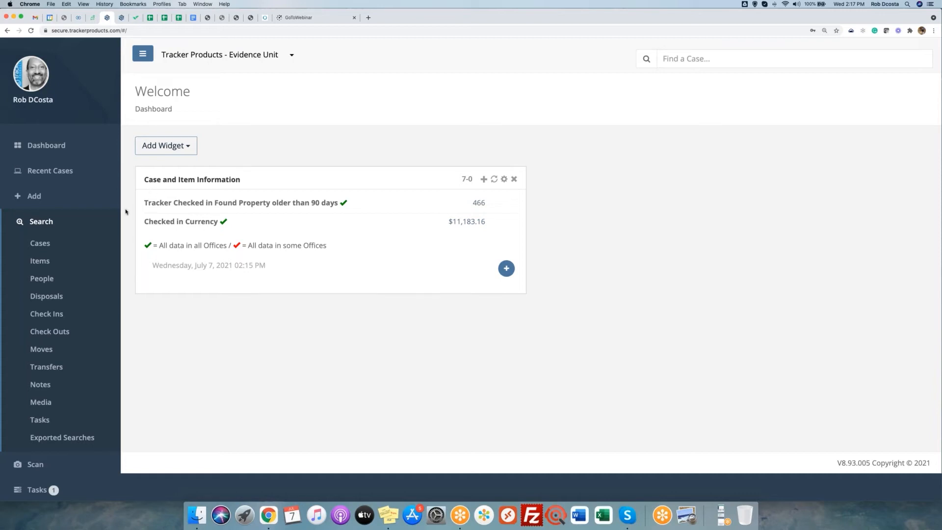
Start a new advanced case search with the offense type set to Sexual Assault.
left_click(44, 245)
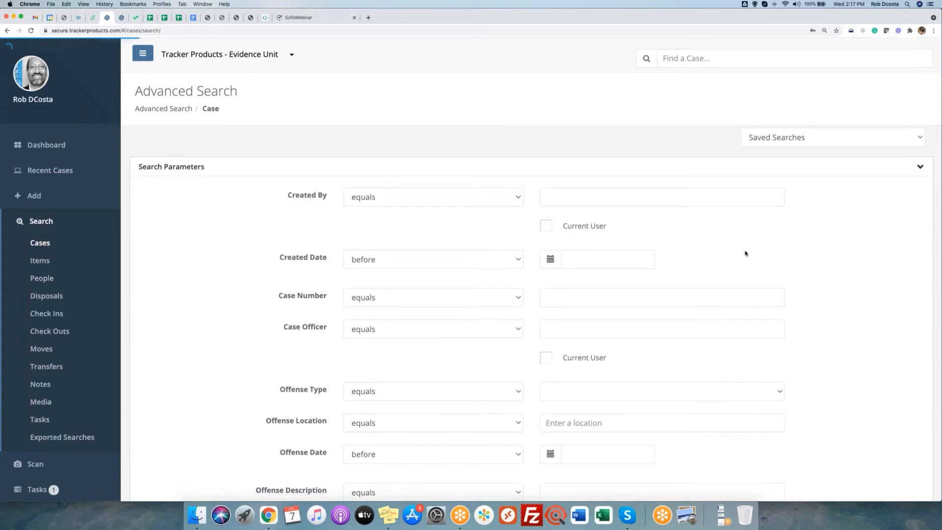
scroll(746, 253, "down", 2)
scroll(745, 253, "down", 4)
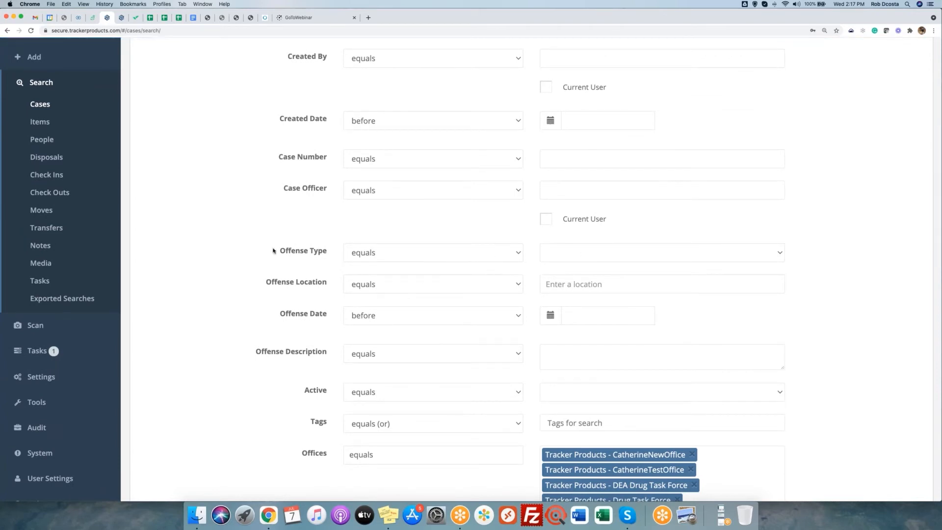
left_click_drag(274, 251, 337, 254)
scroll(147, 94, "up", 6)
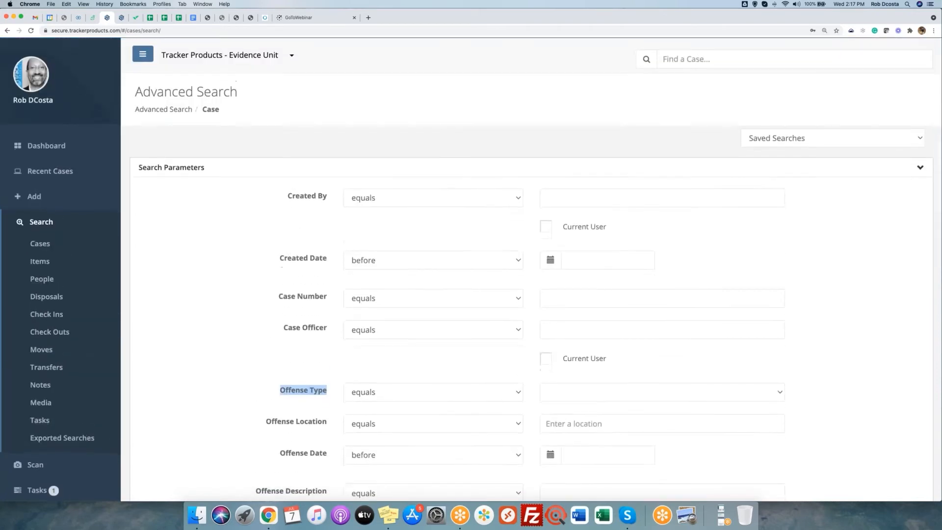
left_click_drag(131, 91, 258, 146)
left_click(480, 225)
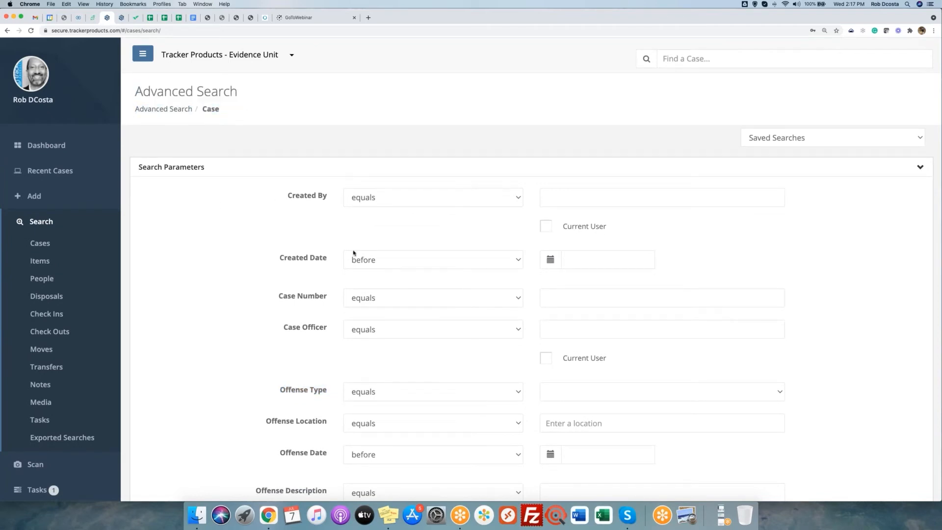
scroll(354, 254, "down", 1)
left_click(595, 332)
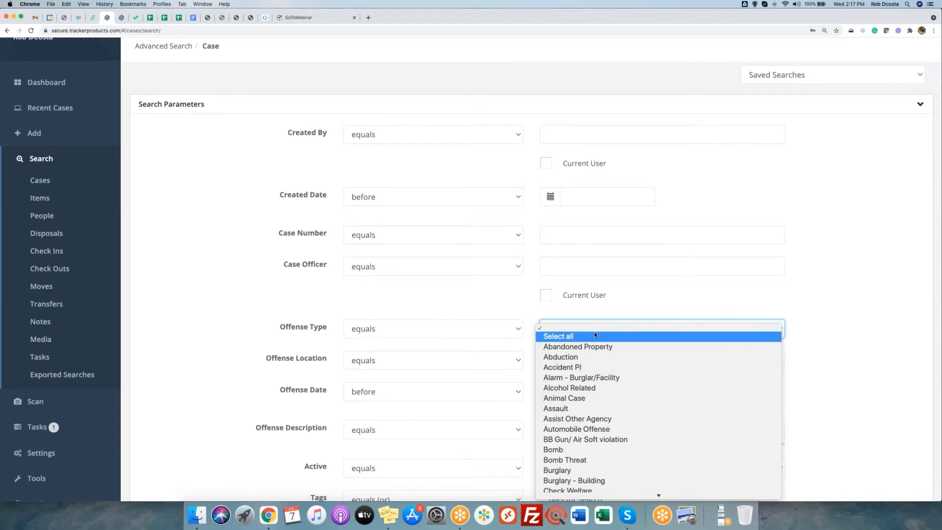
scroll(595, 333, "down", 10)
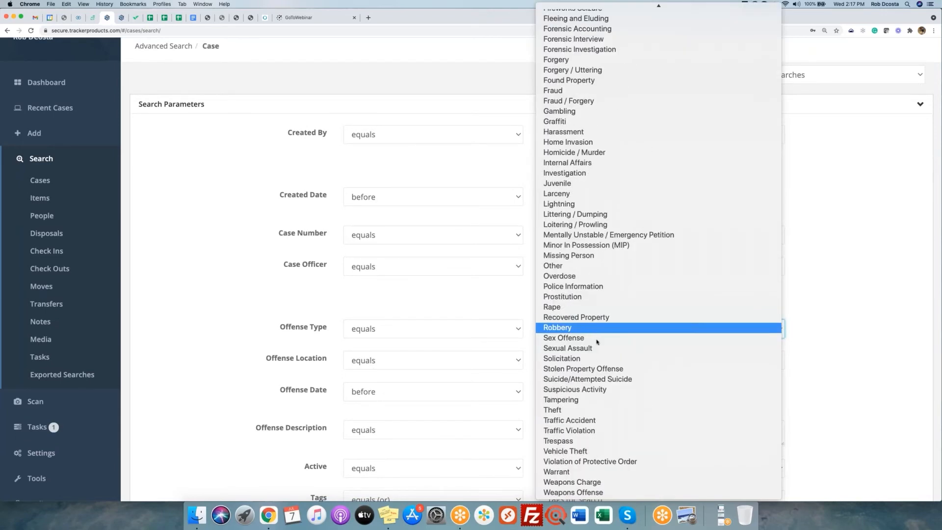
left_click(598, 349)
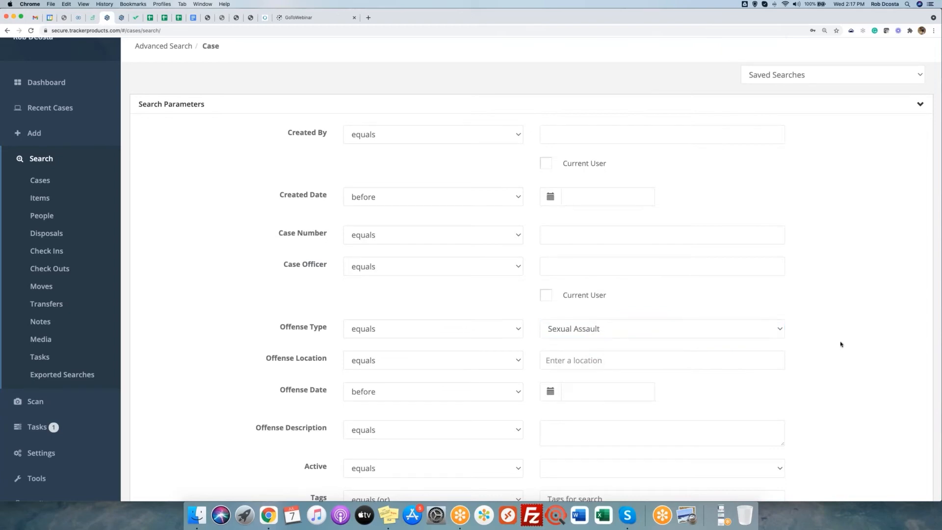
Restrict the case search to active cases by setting the Active criterion to True.
scroll(842, 344, "down", 5)
double_click(311, 292)
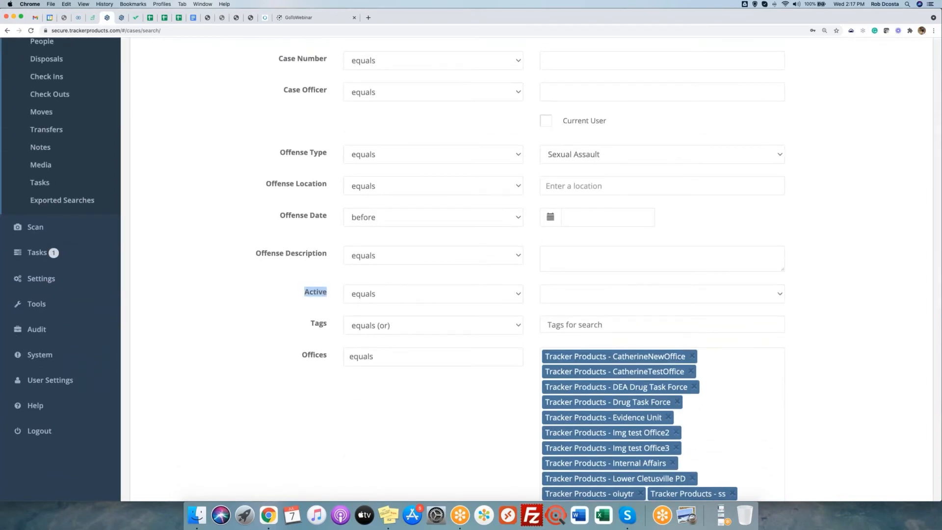
left_click(560, 298)
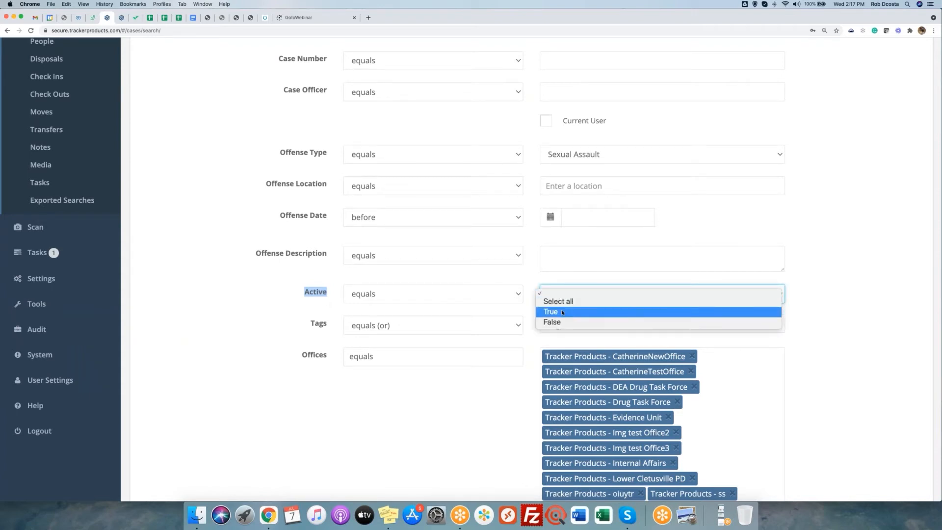
left_click(527, 311)
left_click(533, 310)
Save the case search under the name "Active Sexual Assault Cases".
scroll(532, 311, "down", 10)
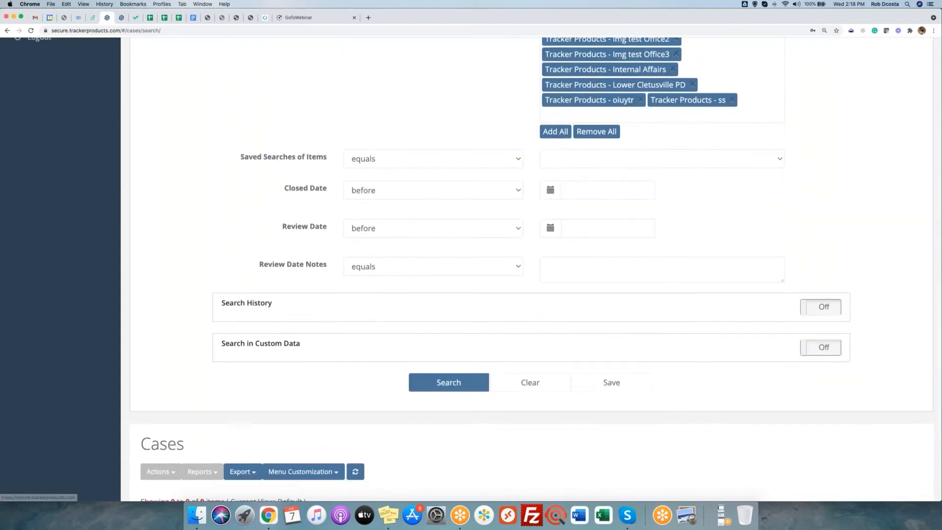
left_click(613, 384)
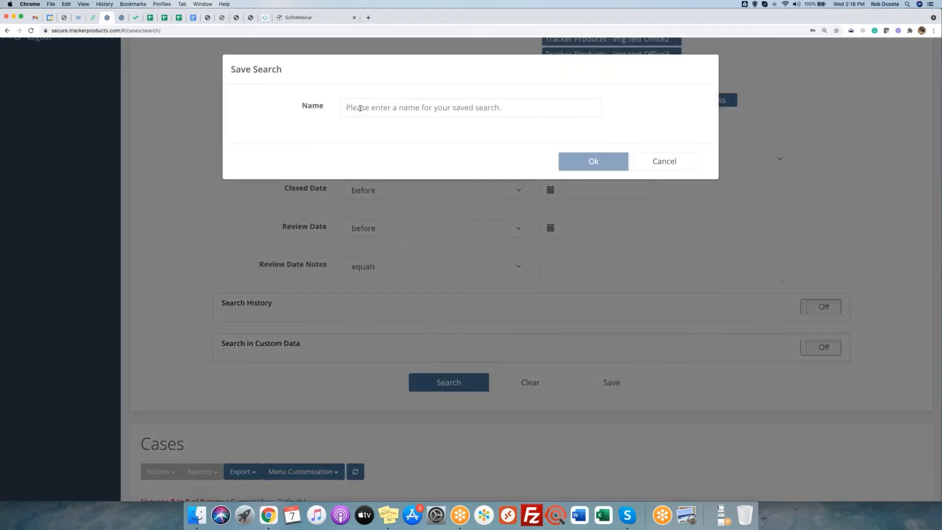
left_click(360, 108)
type("Ac")
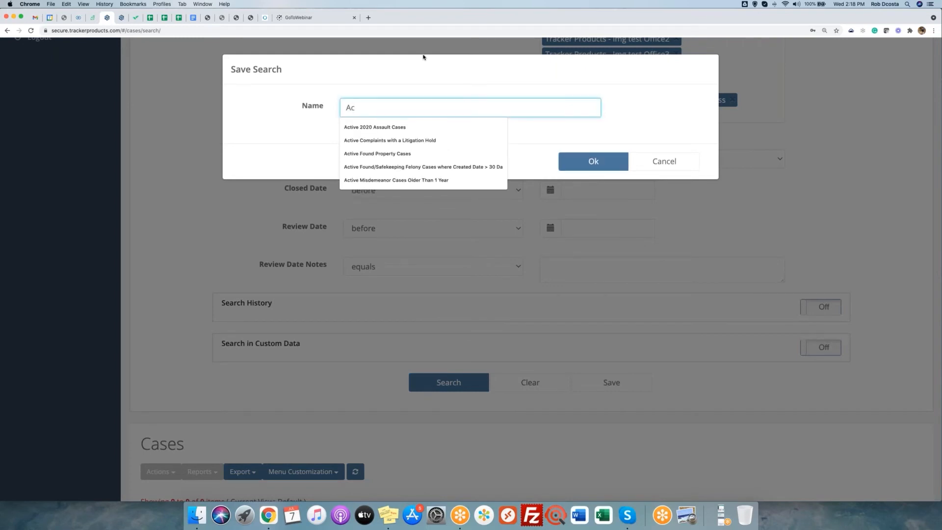
type("tive Sexual A")
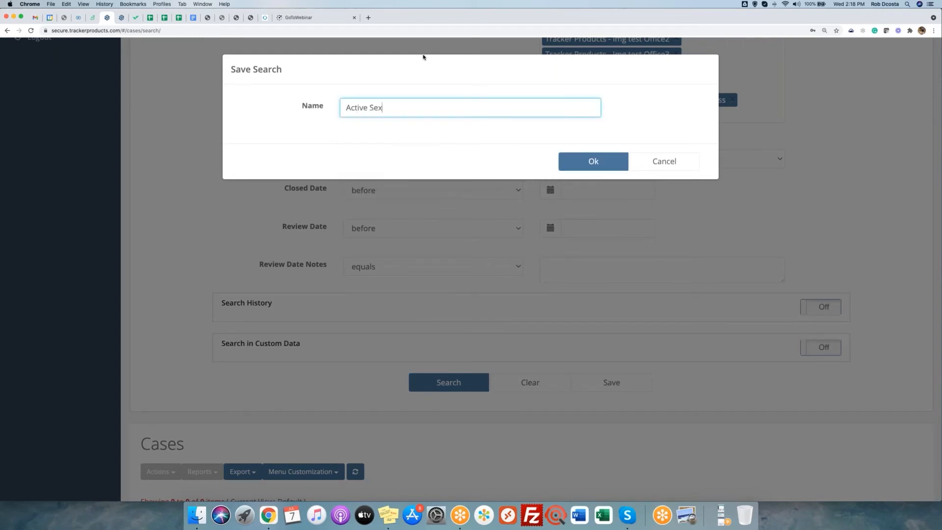
type("ssault Cases")
left_click(594, 162)
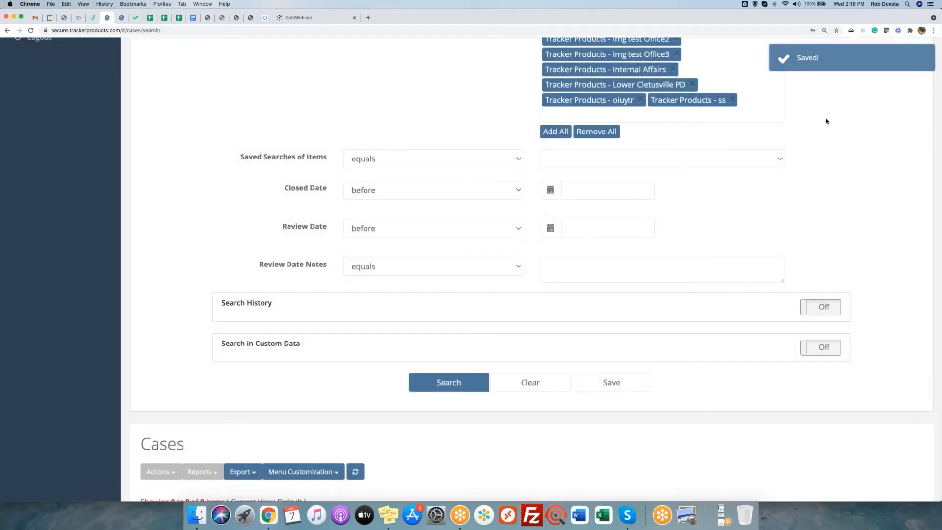
Set the case search's Created Date criterion to between, with a start date of 01/01/21.
scroll(826, 121, "up", 15)
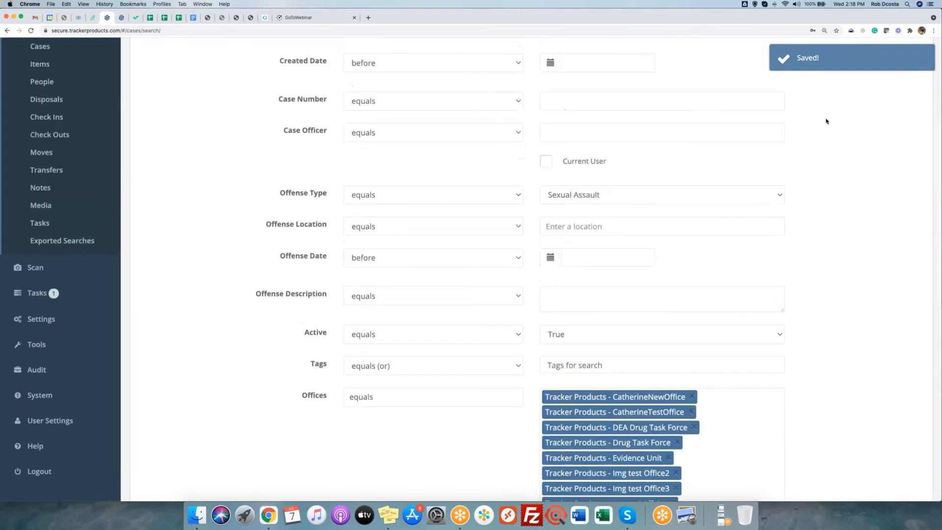
left_click_drag(275, 259, 329, 261)
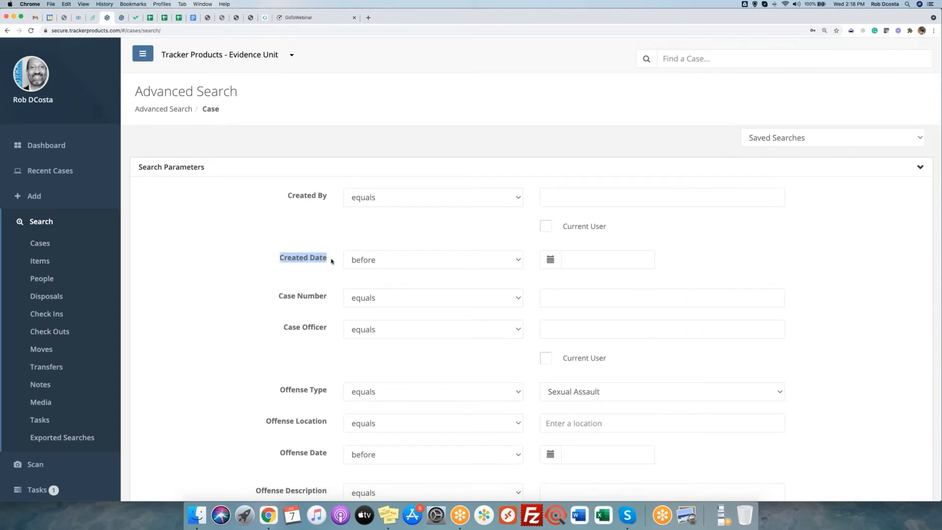
left_click(404, 264)
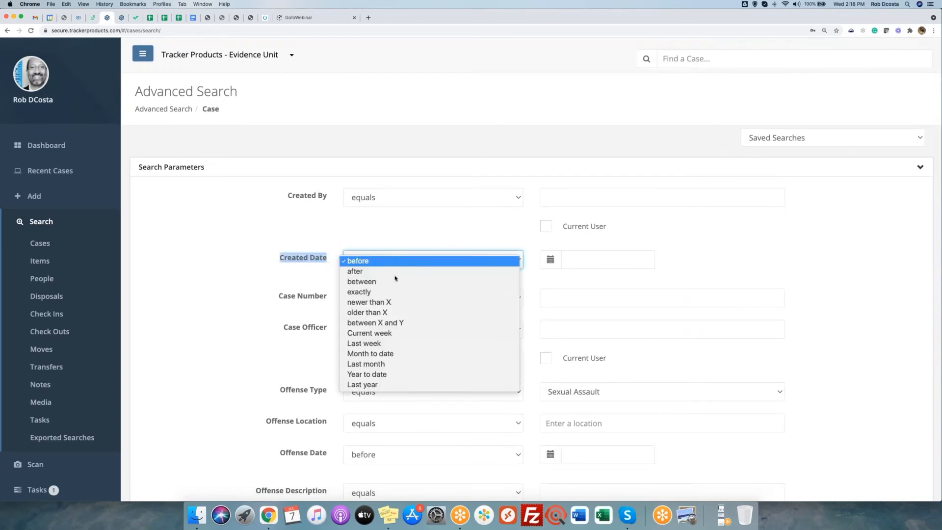
key("Escape")
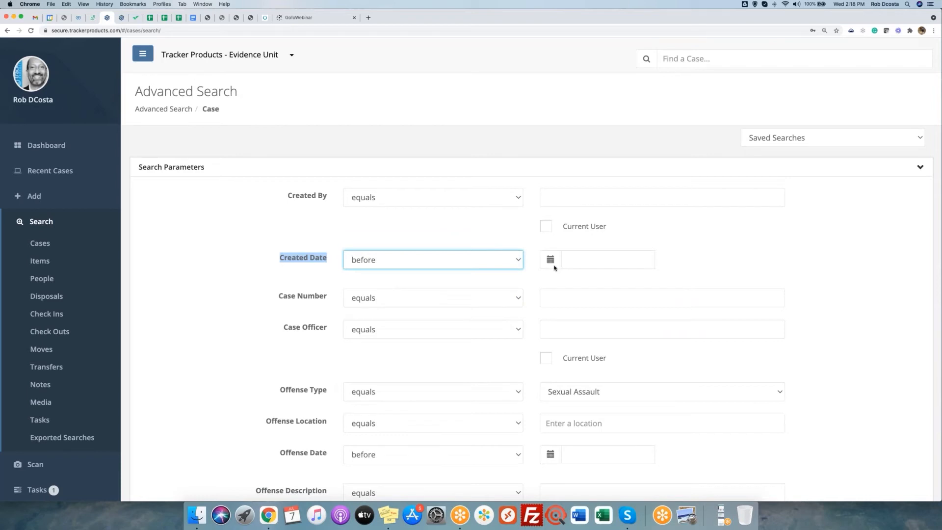
left_click(456, 268)
left_click(457, 268)
left_click(549, 259)
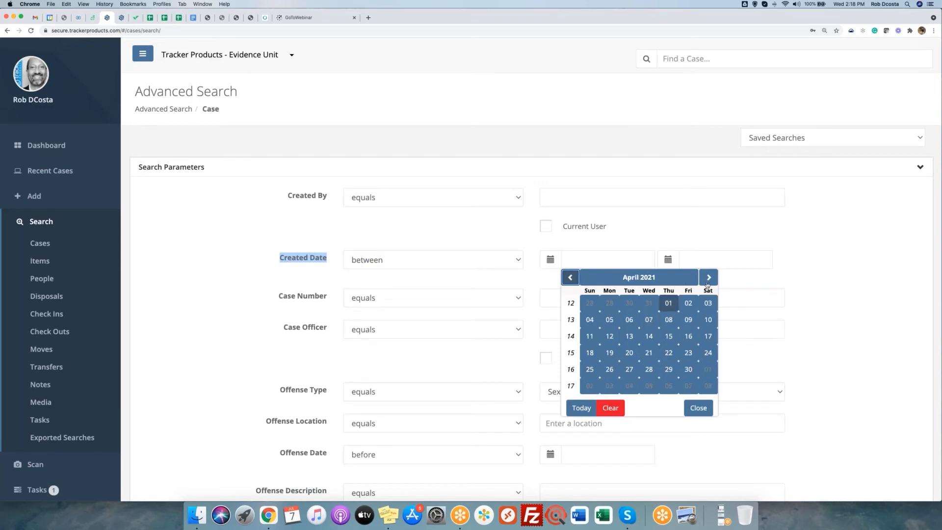
left_click(568, 278)
left_click(569, 278)
left_click(568, 279)
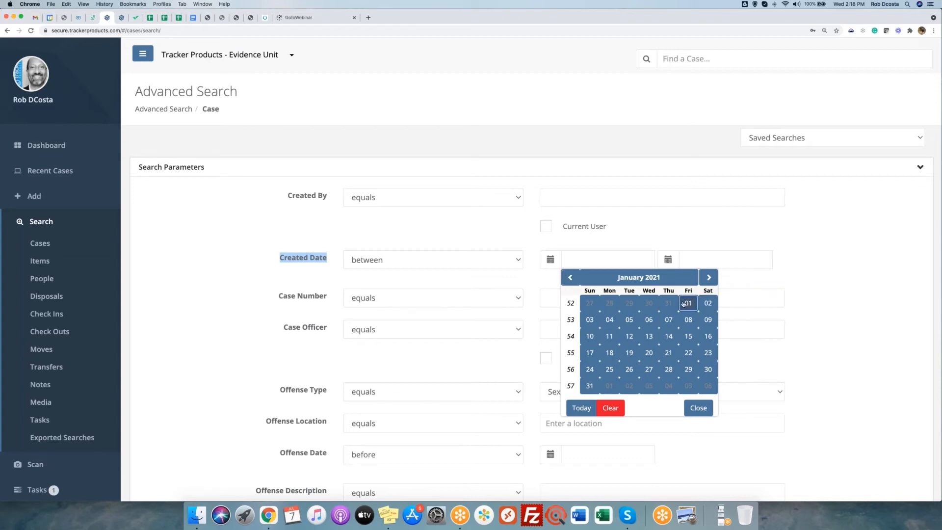
left_click(688, 304)
Set the end date of the Created Date range to 12/31/21.
left_click(669, 260)
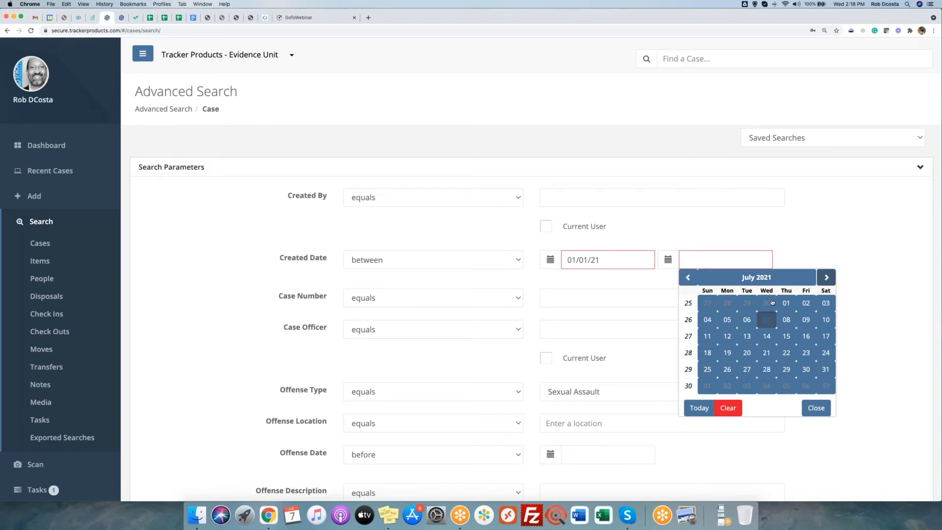
left_click(827, 277)
left_click(826, 278)
left_click(827, 278)
left_click(827, 277)
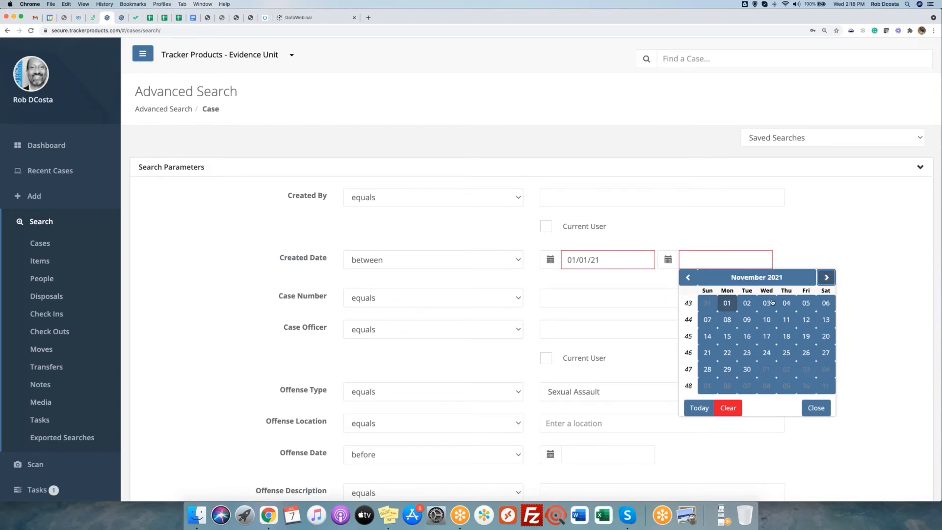
left_click(826, 278)
left_click(827, 277)
left_click(689, 278)
left_click(805, 370)
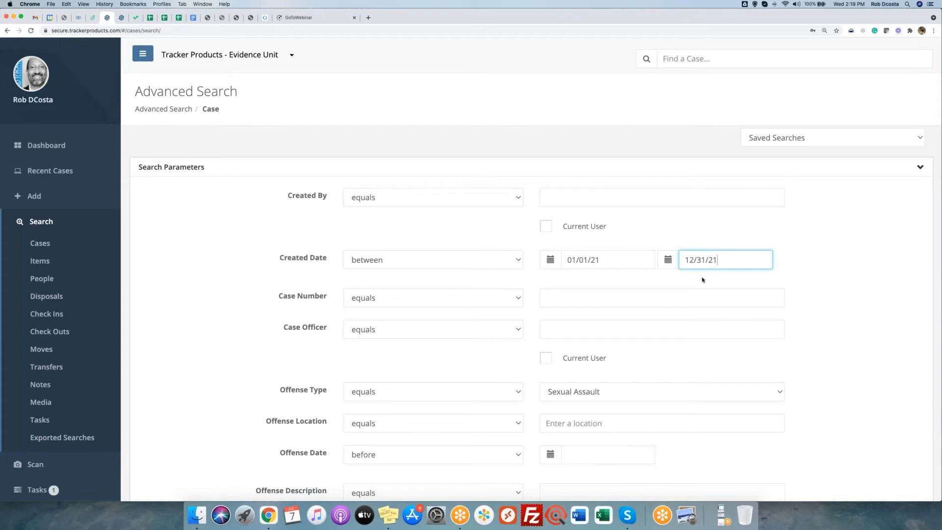
left_click(198, 237)
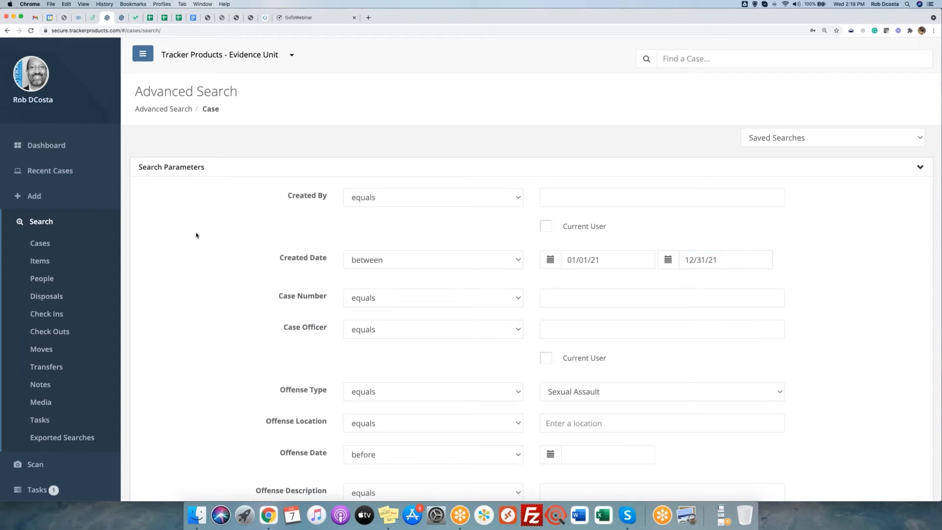
scroll(262, 217, "down", 3)
scroll(249, 211, "up", 3)
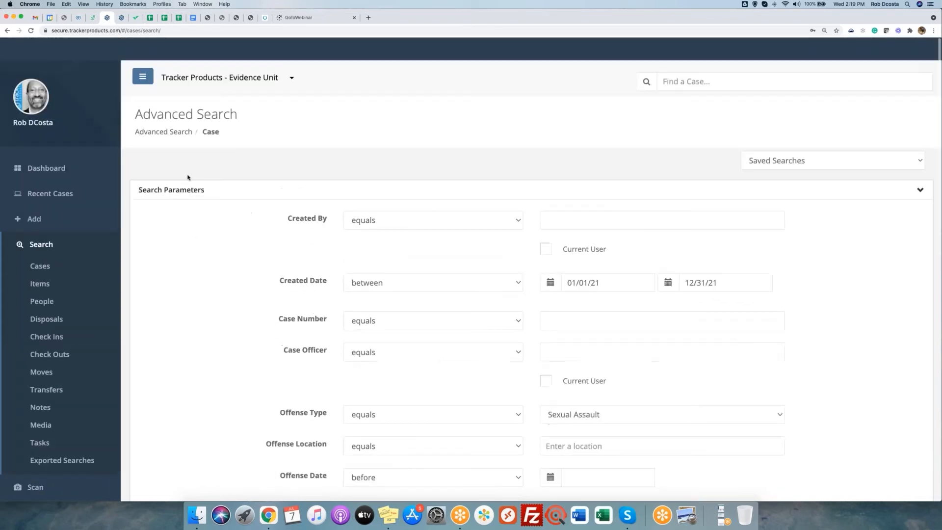
Add a statistic to the dashboard's Case and Item Information widget from the saved search "Active Sexual Assault Cases", keeping its default settings.
left_click(43, 146)
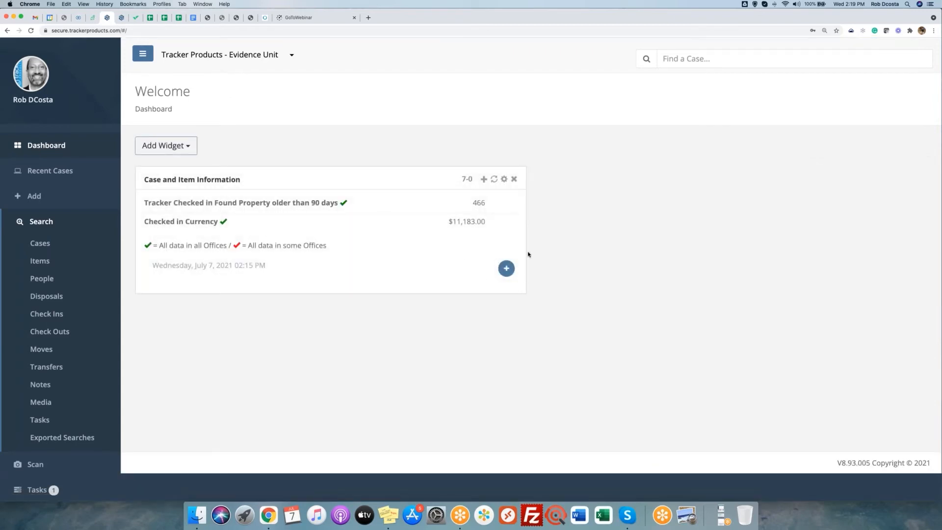
left_click(506, 270)
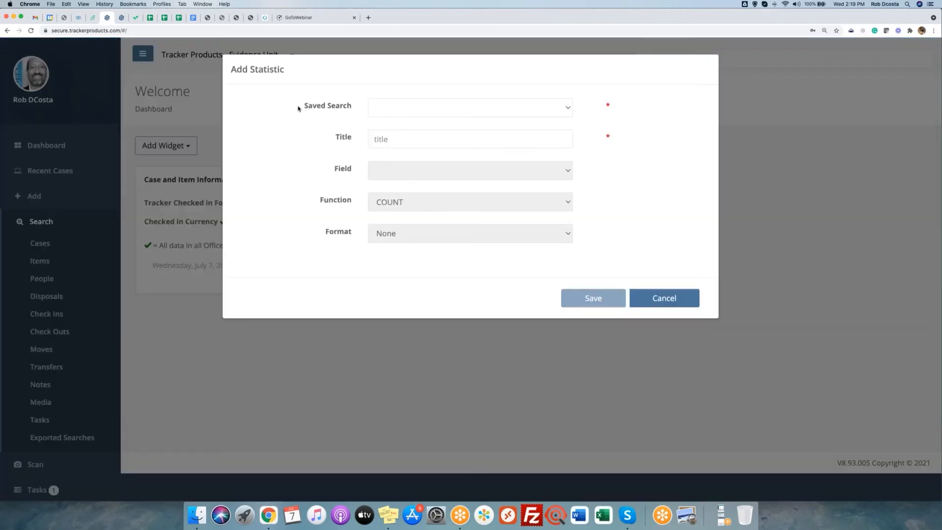
left_click_drag(298, 108, 351, 109)
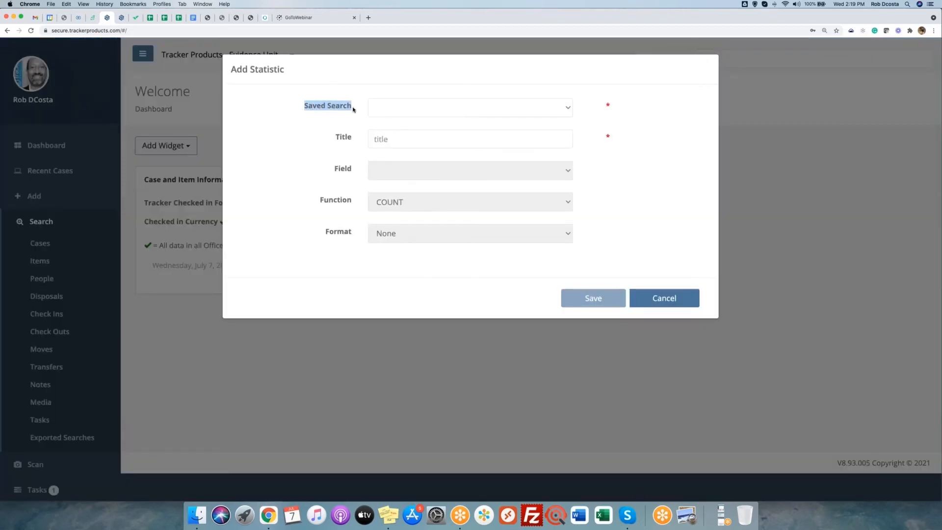
left_click(513, 110)
scroll(464, 214, "down", 2)
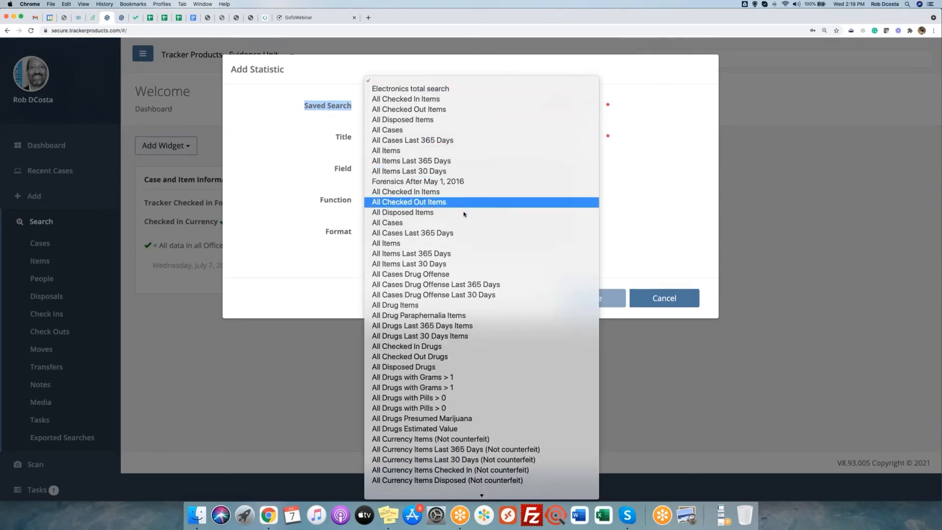
scroll(464, 214, "down", 15)
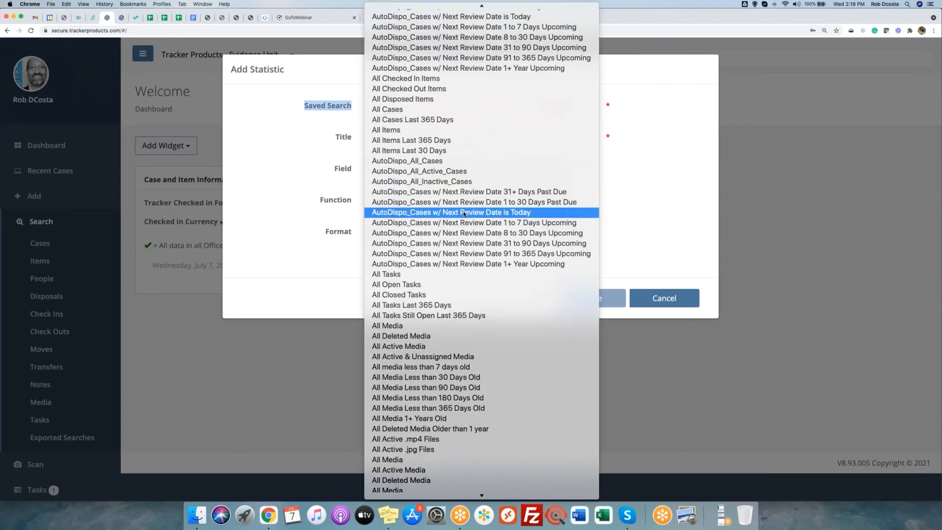
scroll(464, 214, "down", 10)
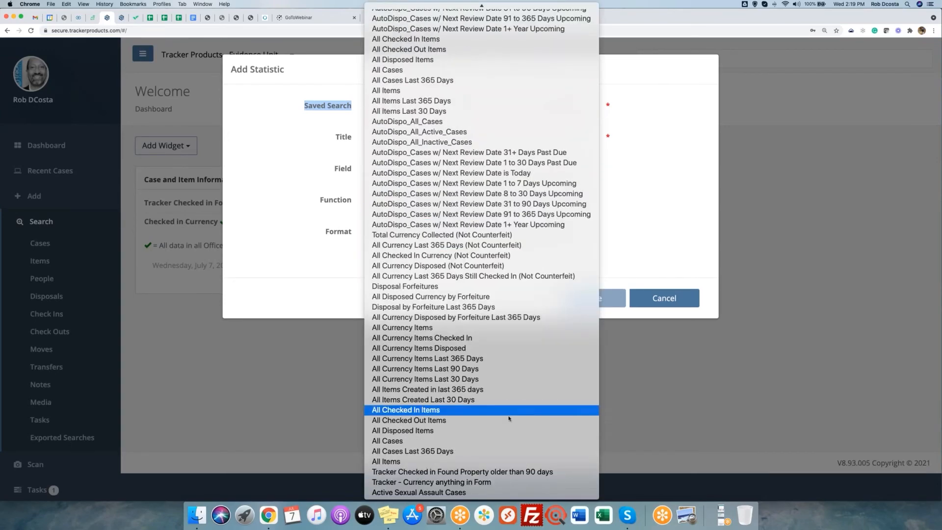
left_click(478, 492)
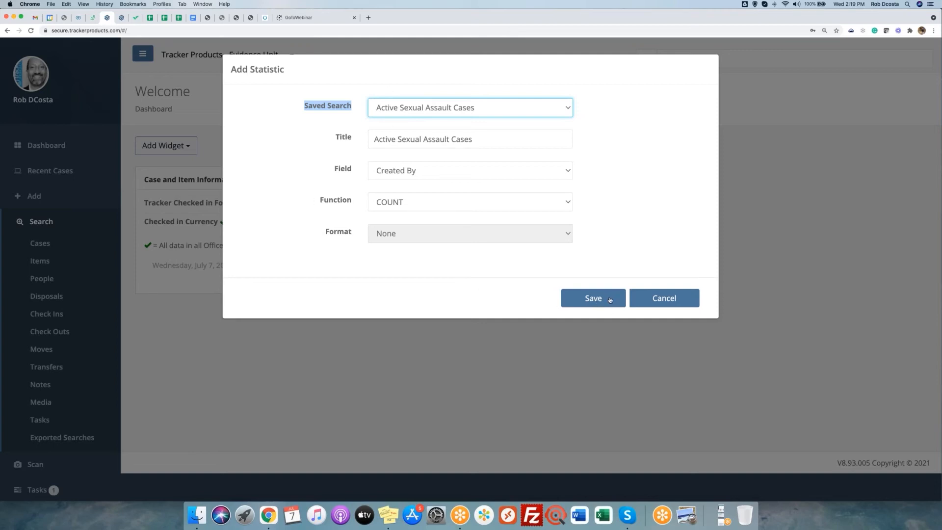
left_click(609, 299)
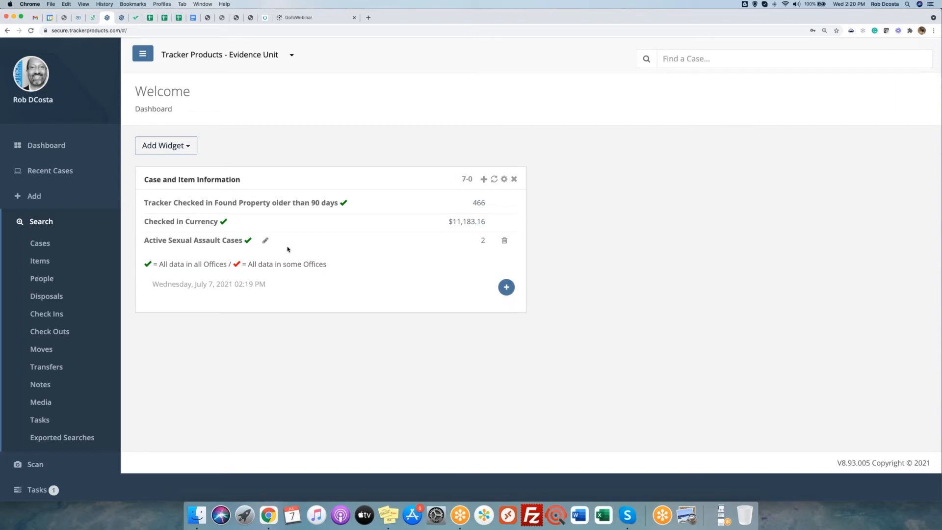
Start a new advanced item search with the status Checked In and the category Sexual Assault Kit.
left_click(42, 263)
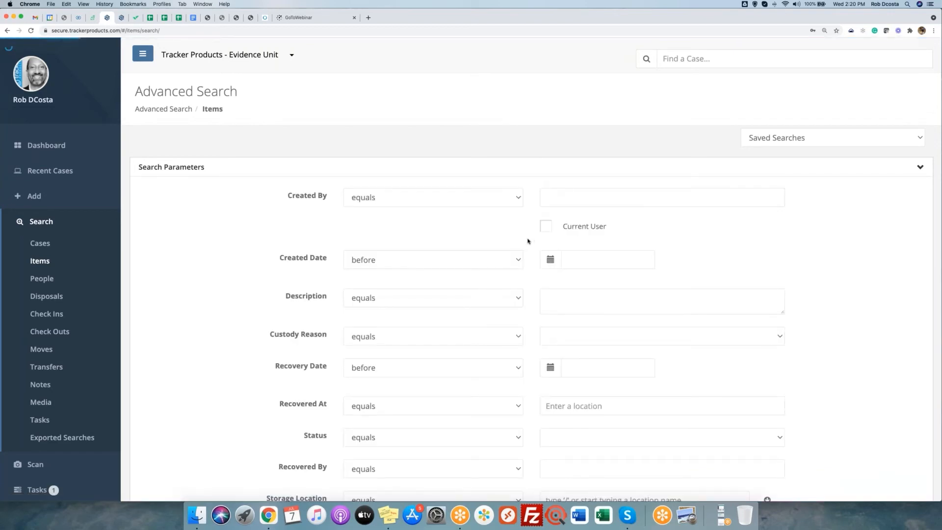
scroll(528, 241, "down", 5)
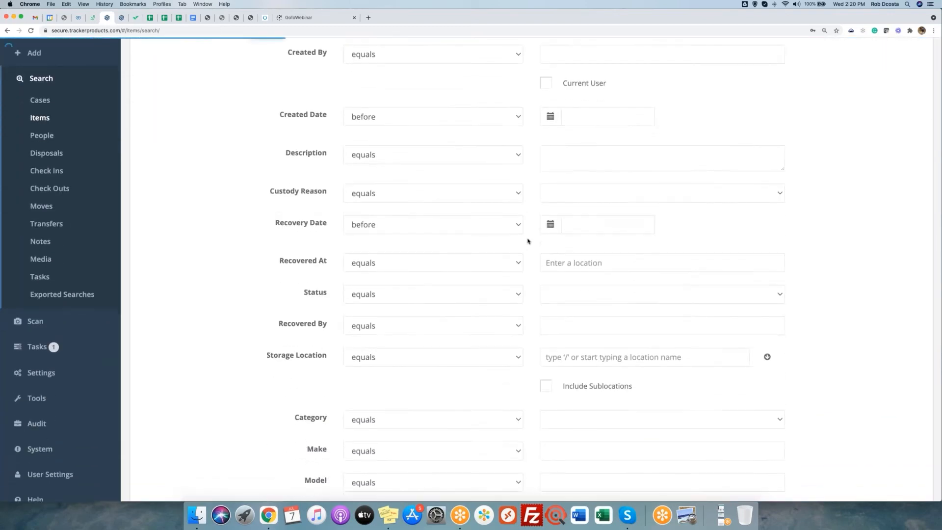
left_click(558, 255)
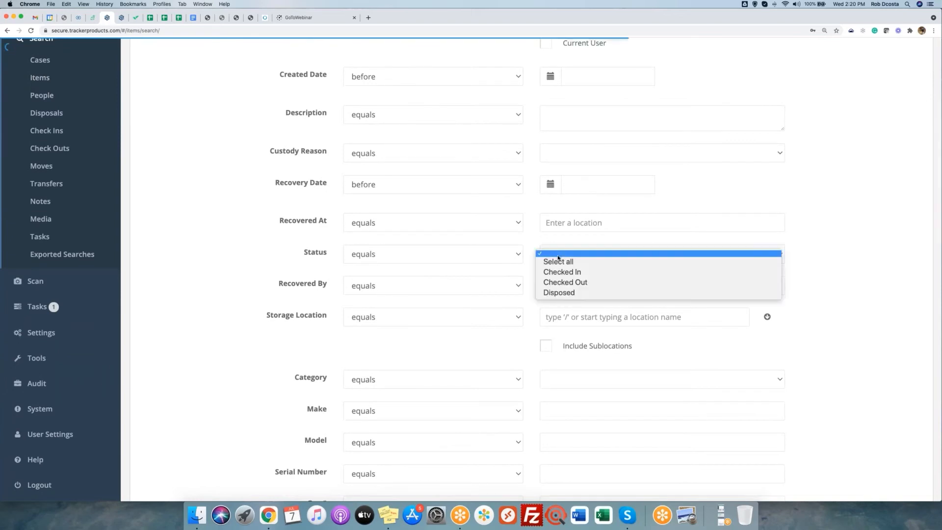
left_click(589, 274)
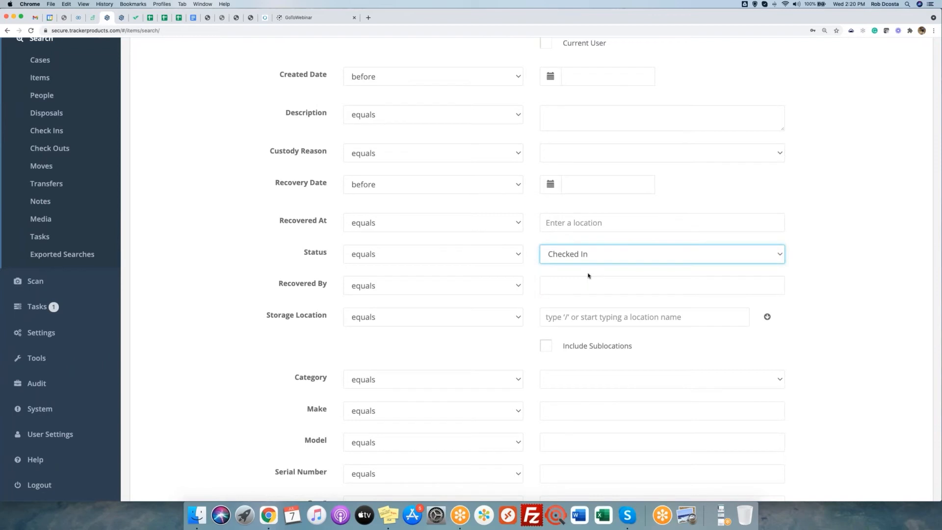
scroll(588, 275, "down", 3)
left_click_drag(292, 273, 342, 273)
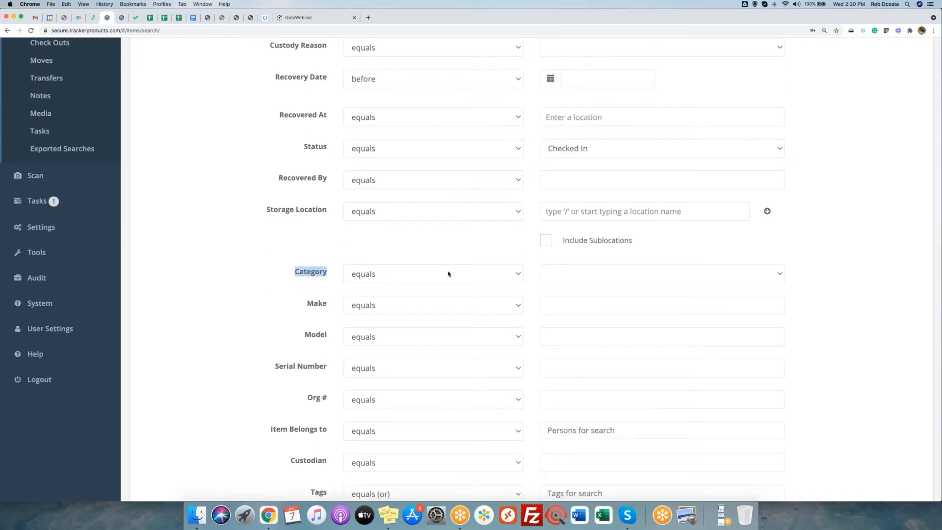
left_click(559, 275)
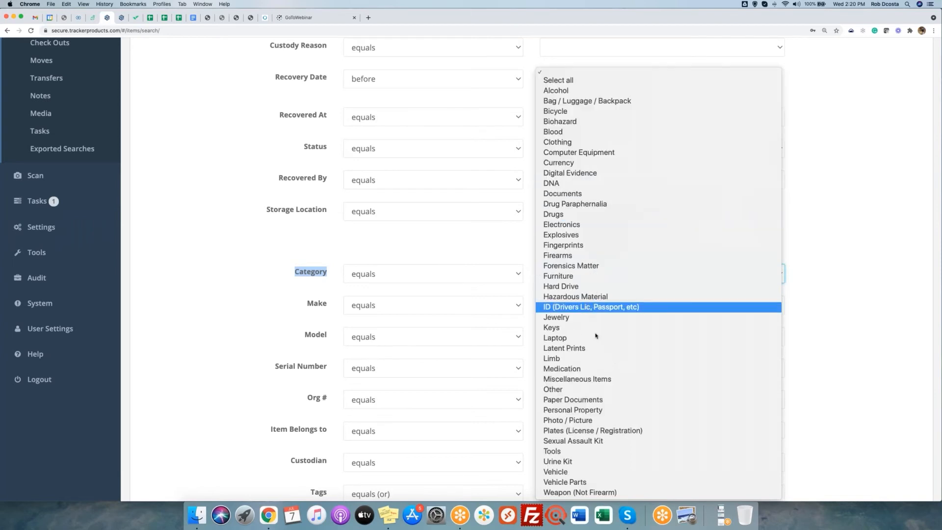
left_click(610, 442)
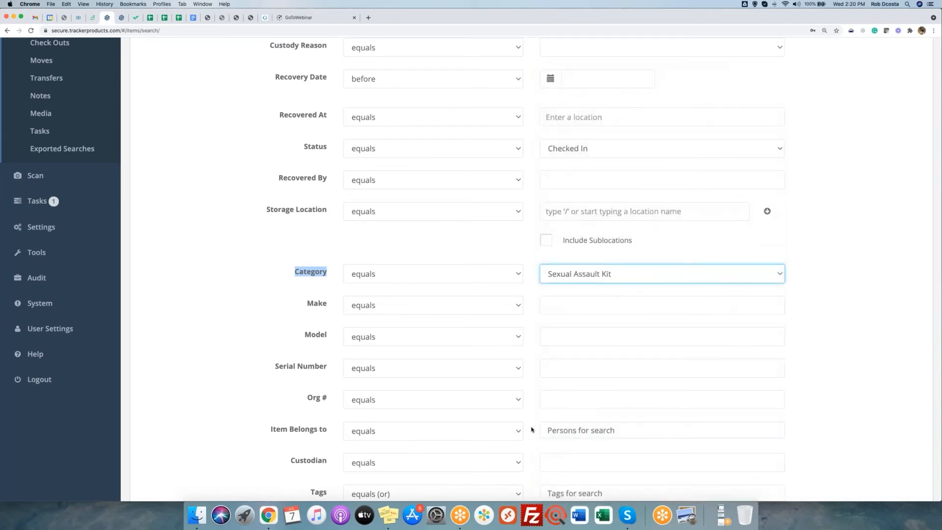
Save the item search under the name "Tracker Checked In Sexual Assault Kits".
scroll(532, 430, "down", 12)
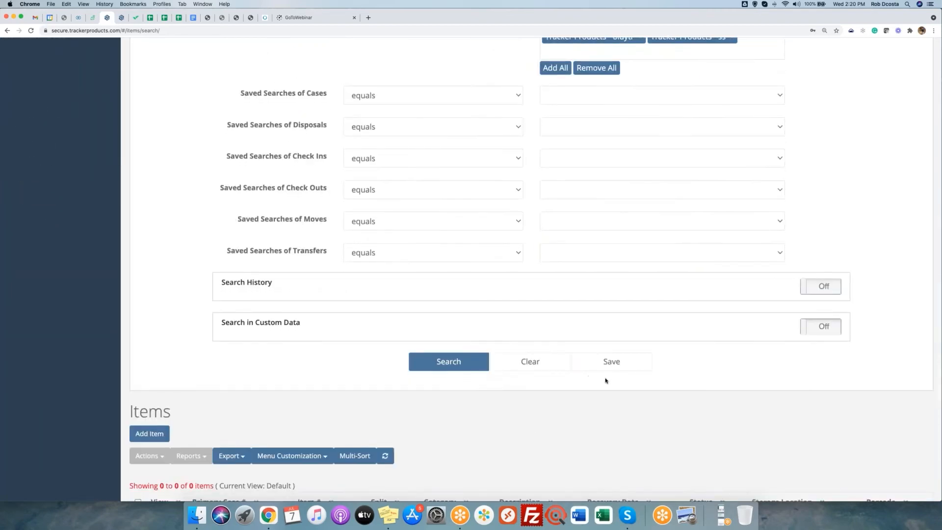
left_click(638, 362)
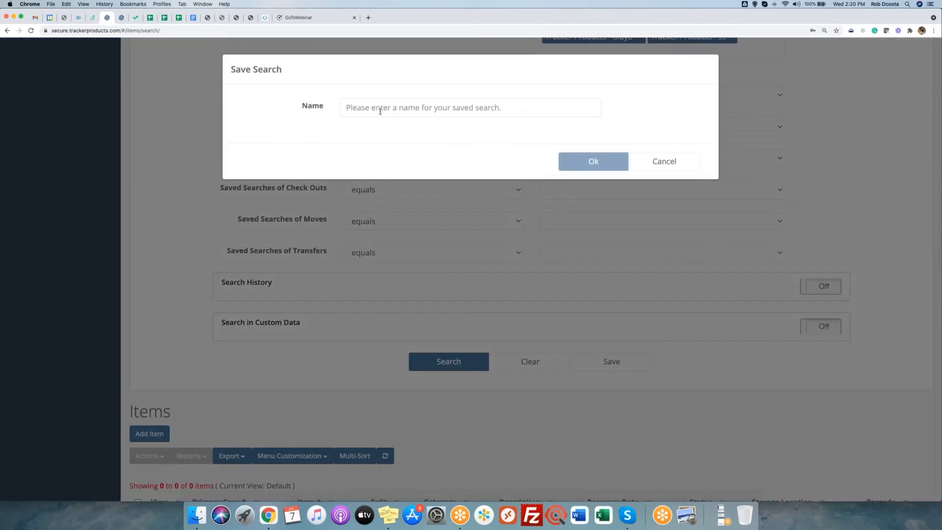
left_click(381, 109)
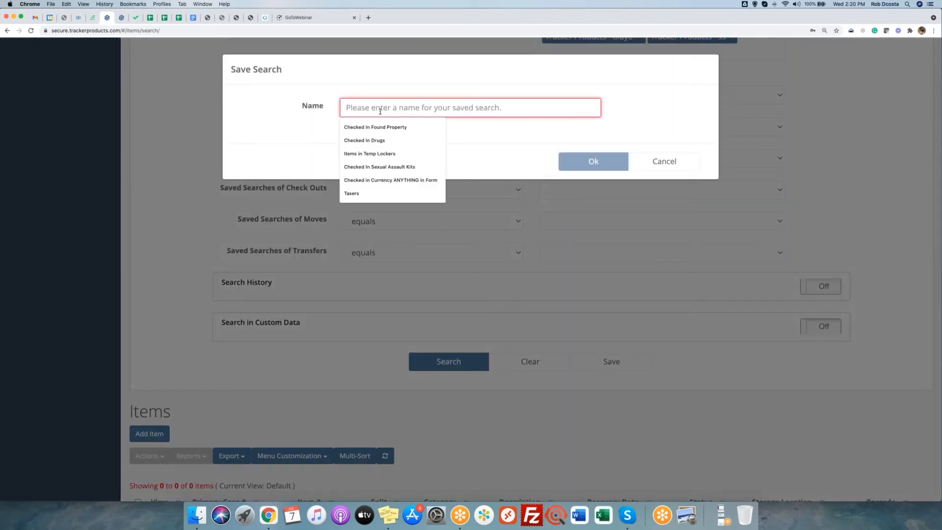
left_click(391, 167)
left_click(348, 107)
type("T")
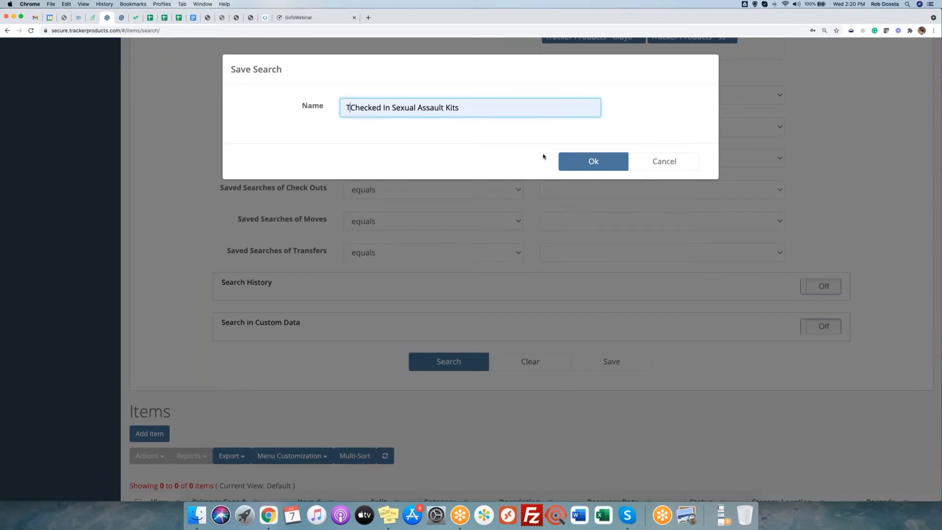
type("racker")
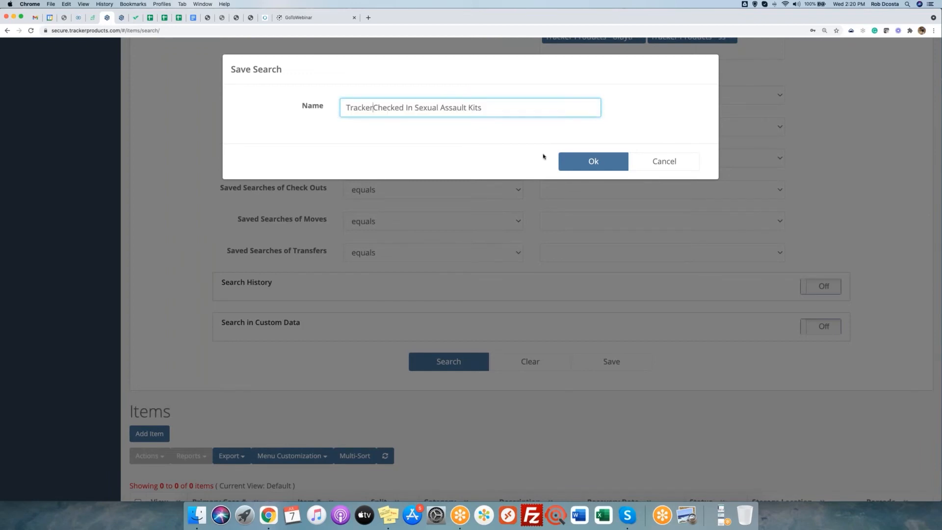
left_click(584, 161)
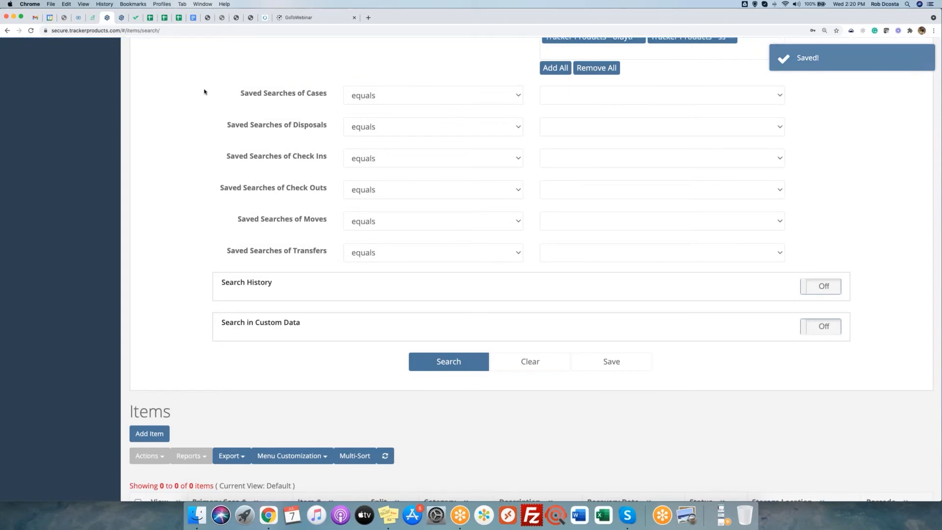
Add a dashboard statistic from the saved search "Tracker Checked In Sexual Assault Kits", titled "Checked In Sexual Assault Kits", keeping the COUNT function.
scroll(204, 91, "up", 15)
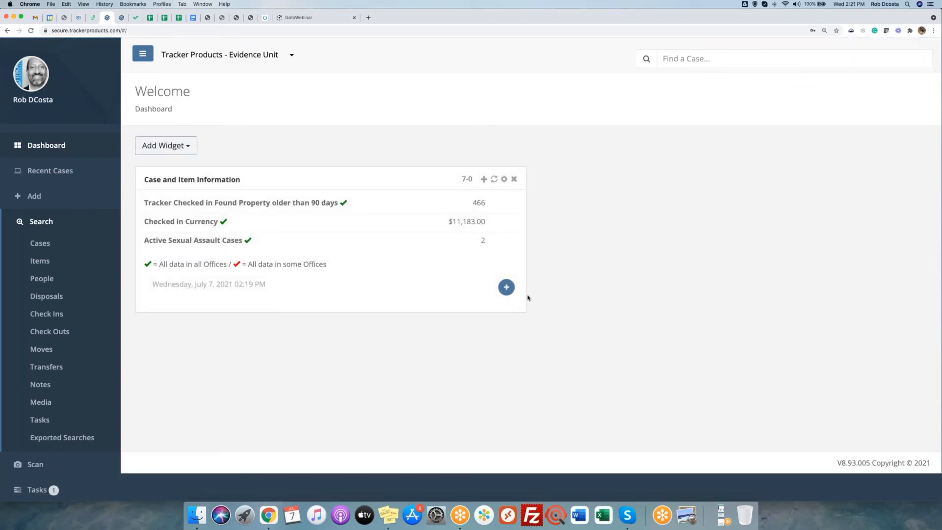
left_click(506, 291)
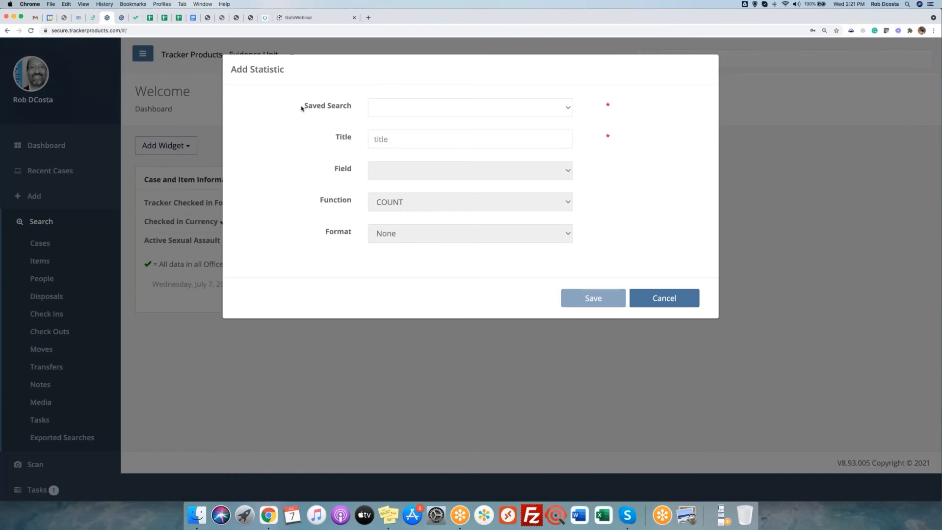
left_click_drag(302, 108, 424, 111)
left_click(424, 109)
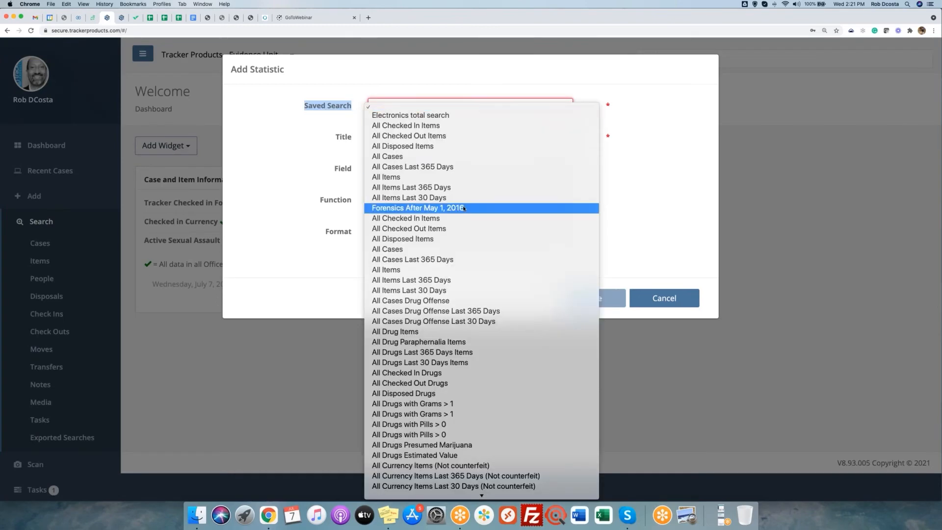
scroll(464, 209, "down", 15)
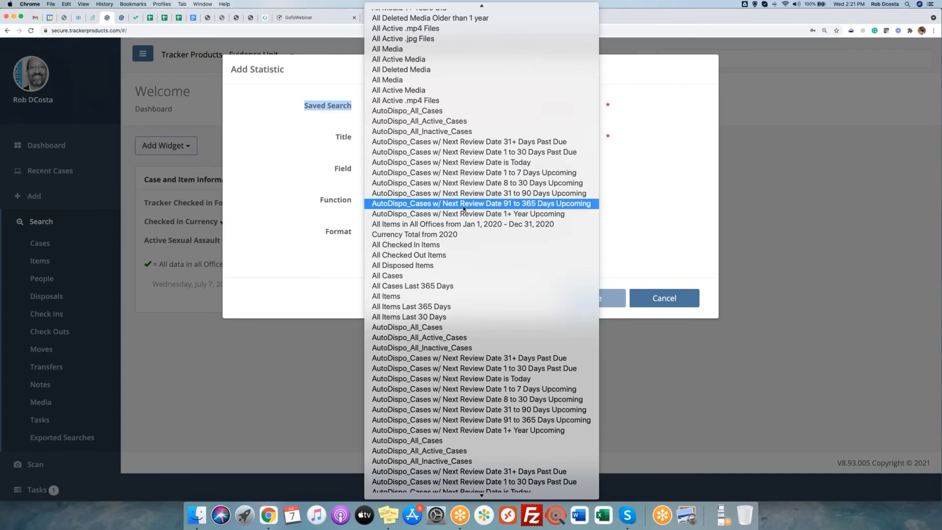
scroll(463, 209, "down", 10)
left_click(507, 493)
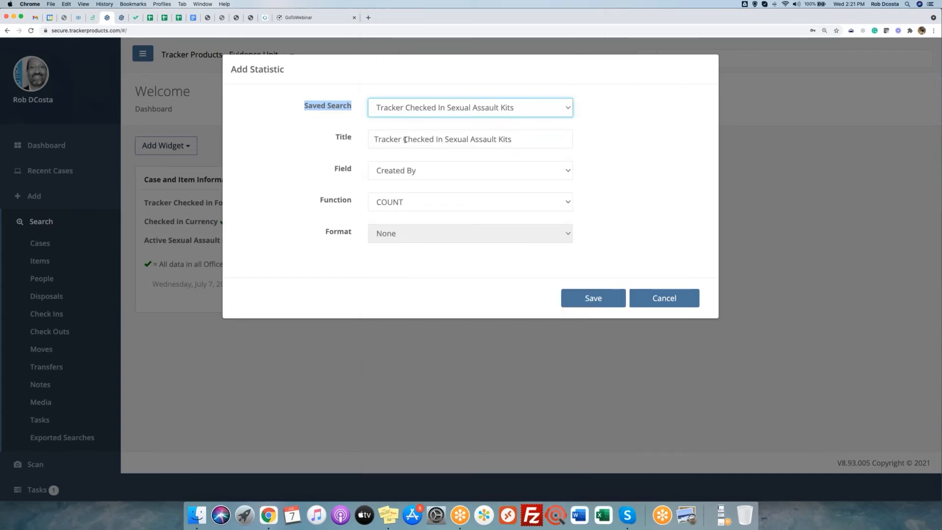
double_click(348, 143)
key("BackSpace")
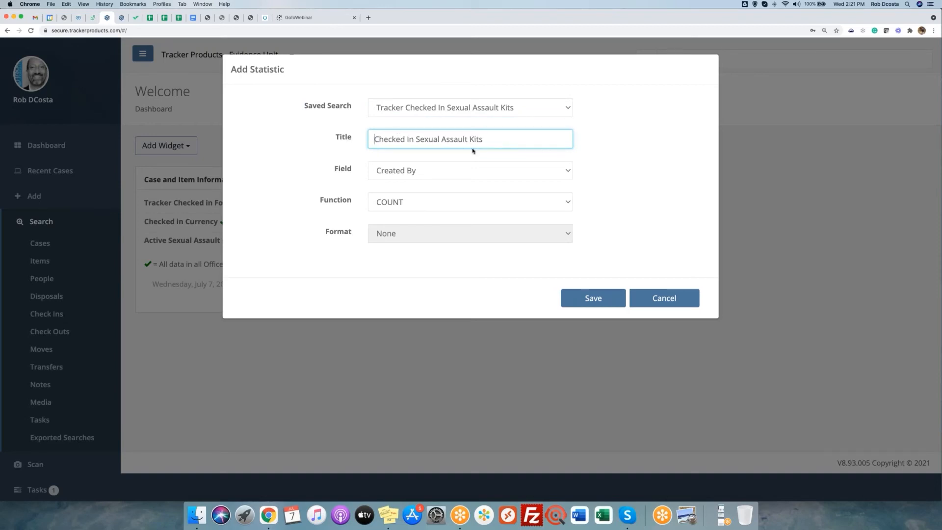
left_click(578, 304)
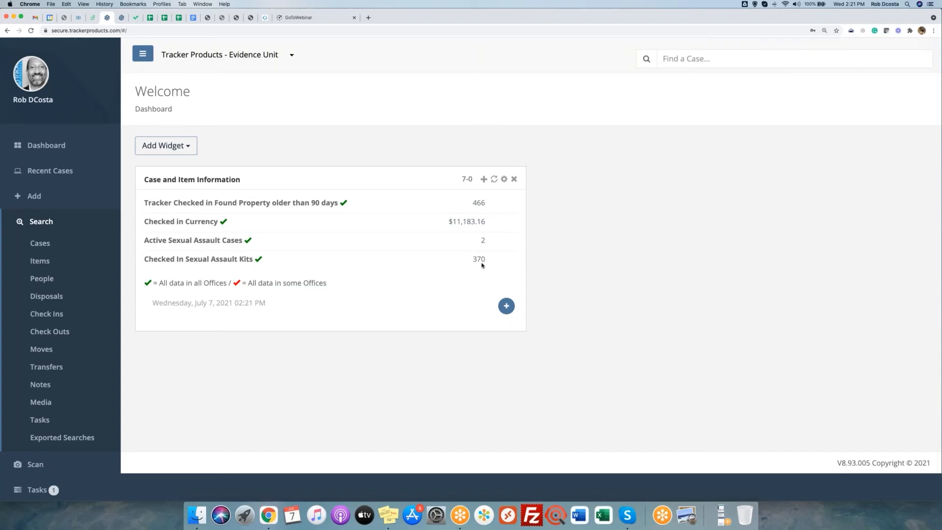
Open the items behind the Checked In Sexual Assault Kits statistic and examine the page size and column options for the list.
mouse_move(481, 262)
left_click(480, 262)
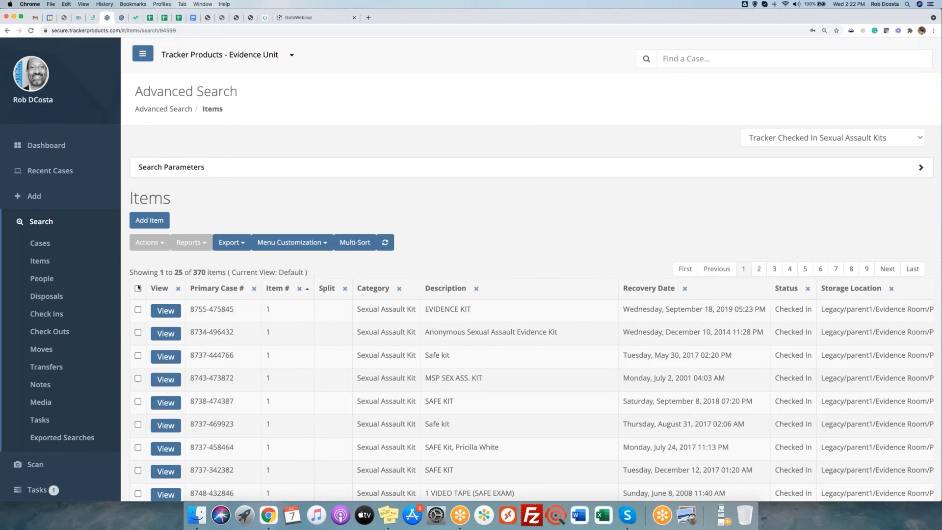
left_click(319, 247)
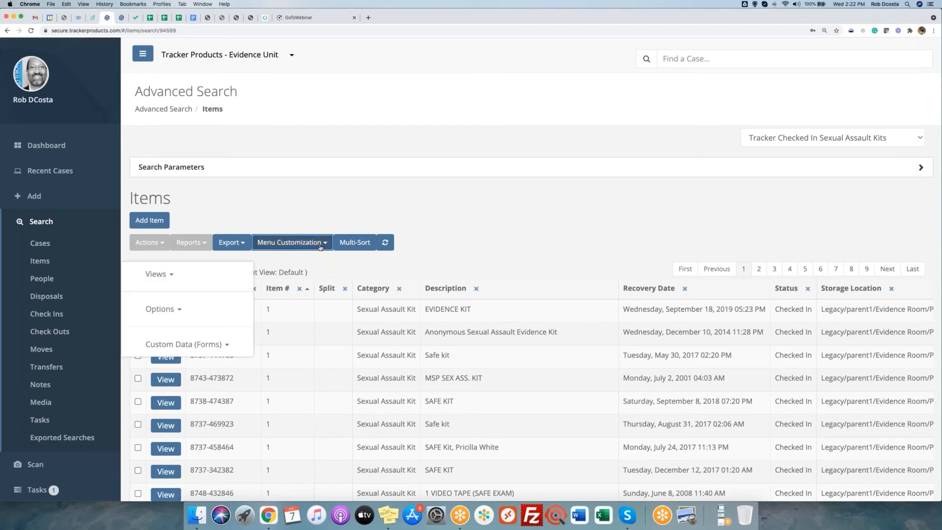
left_click(179, 314)
scroll(179, 314, "down", 2)
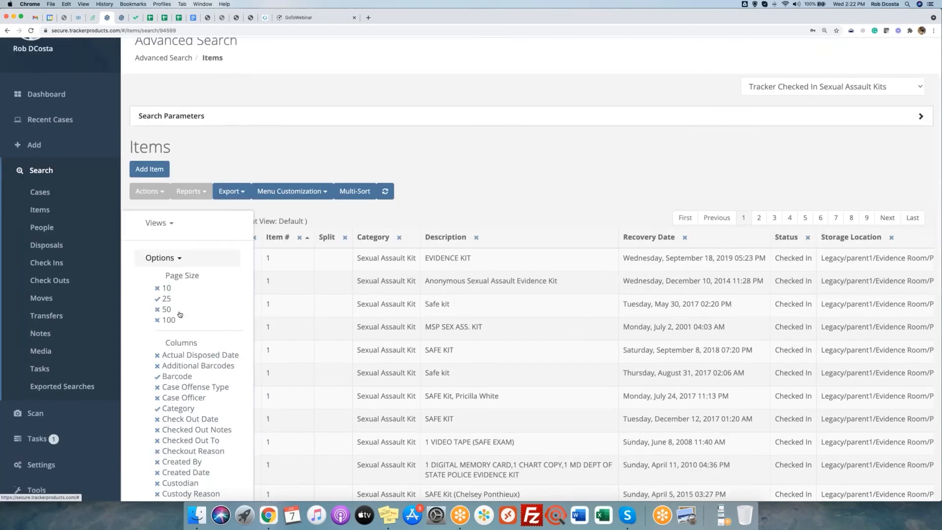
scroll(180, 314, "down", 4)
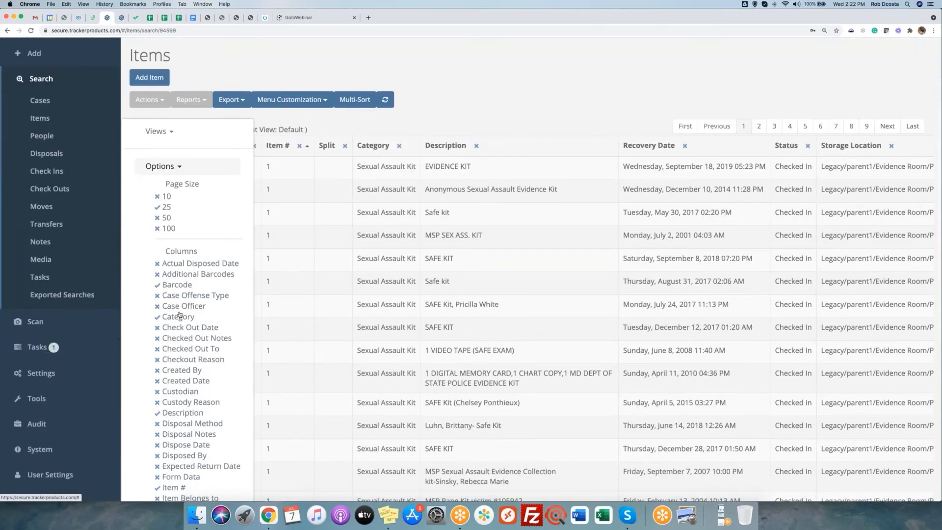
scroll(179, 315, "down", 7)
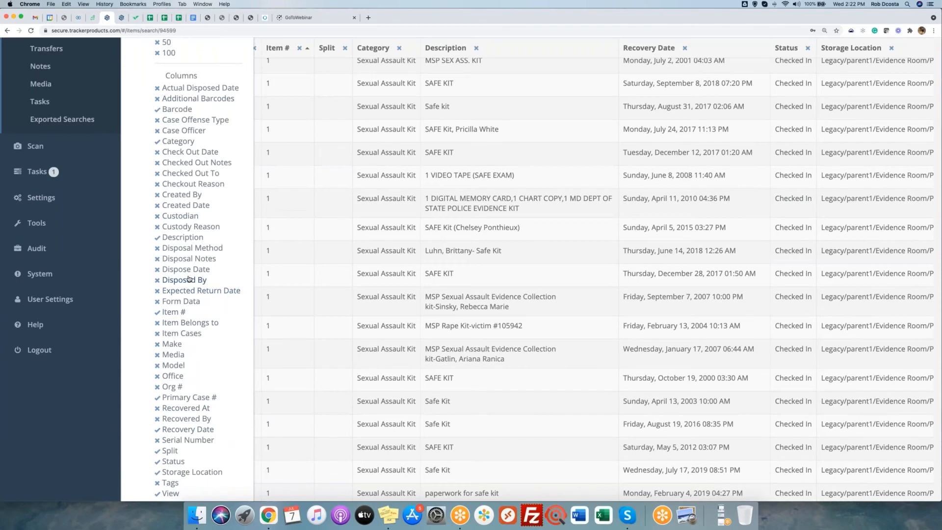
scroll(189, 279, "up", 1)
scroll(189, 279, "up", 5)
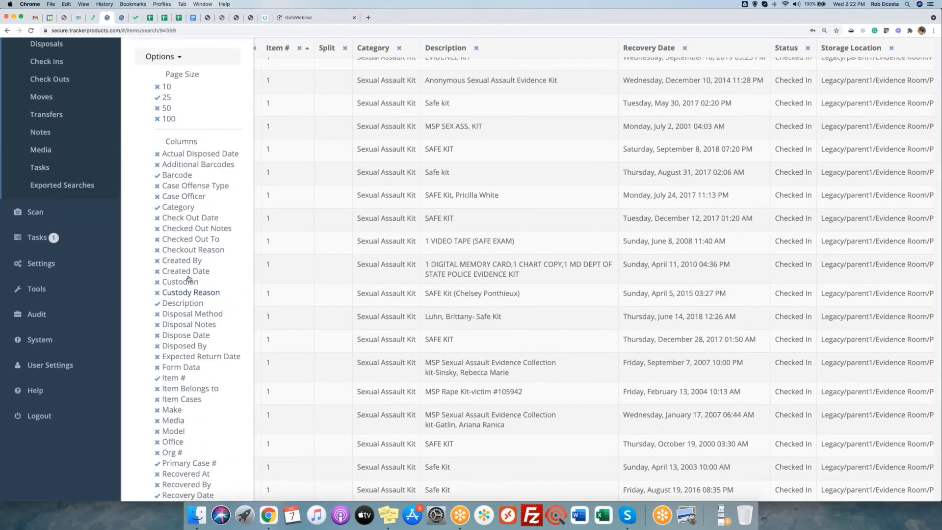
Examine which custom data form fields can be added as columns to the item list.
left_click(179, 137)
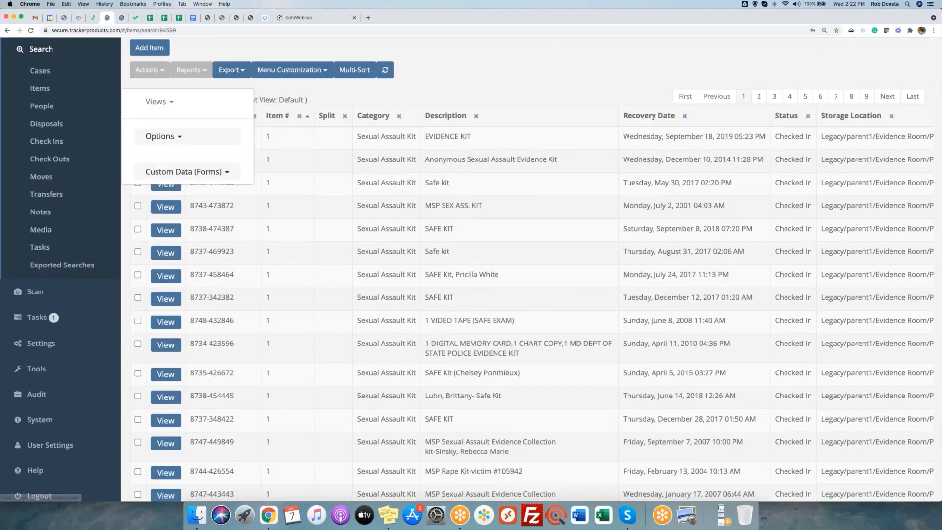
left_click(226, 175)
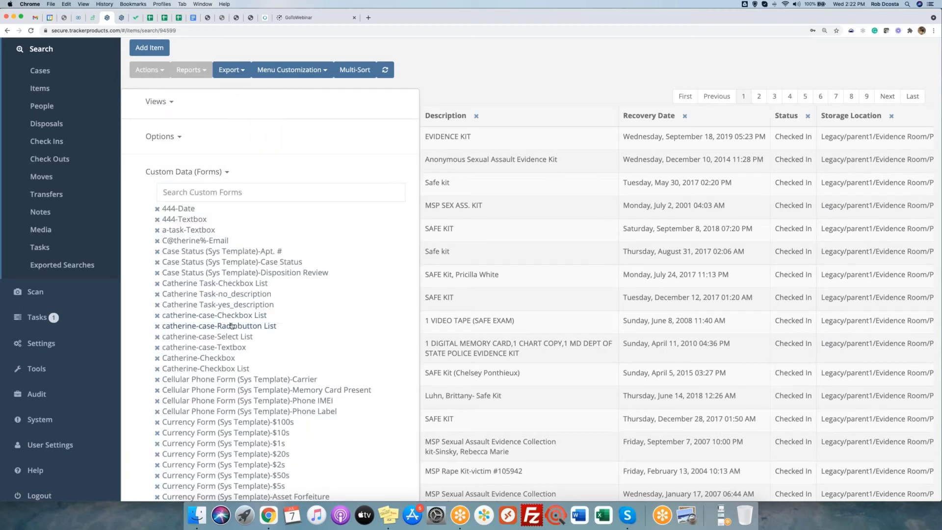
scroll(231, 326, "down", 5)
scroll(231, 326, "down", 7)
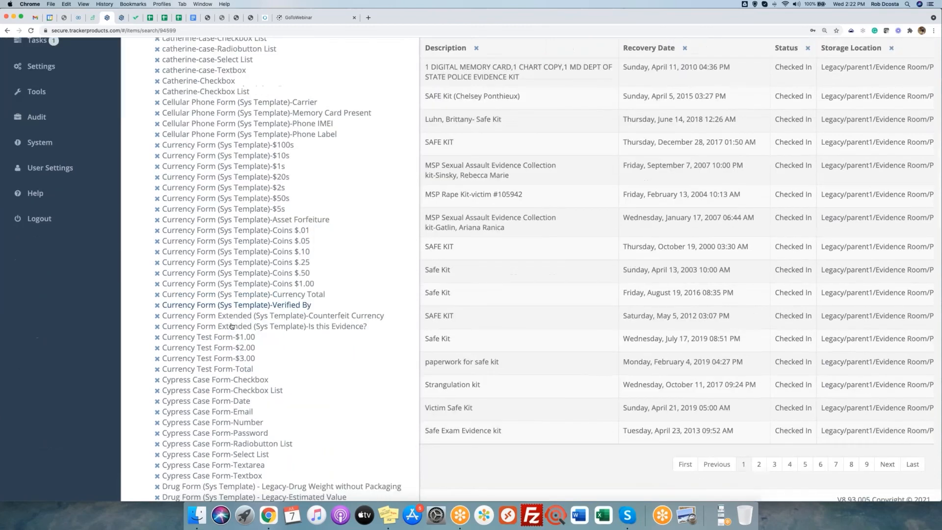
scroll(232, 326, "up", 12)
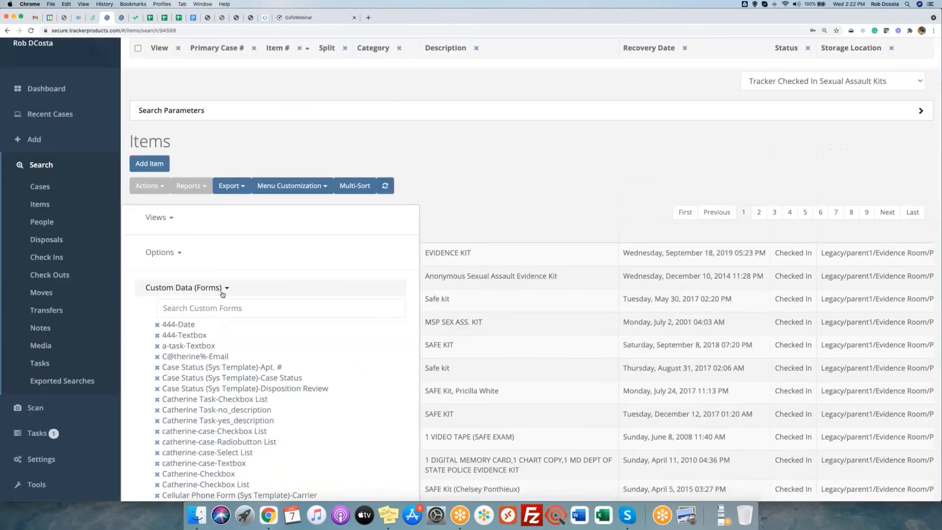
left_click(489, 199)
left_click(480, 192)
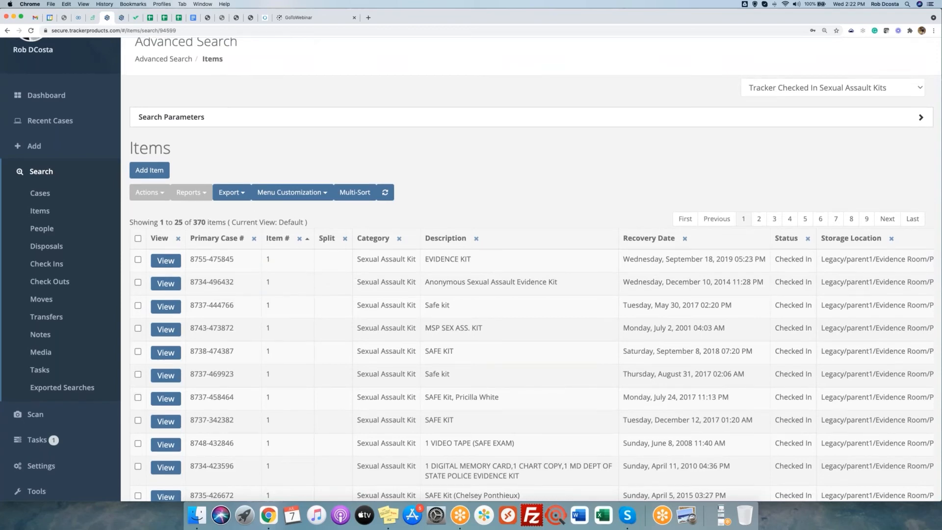
Sort the sexual assault kit items by Recovery Date, oldest first.
scroll(520, 290, "up", 2)
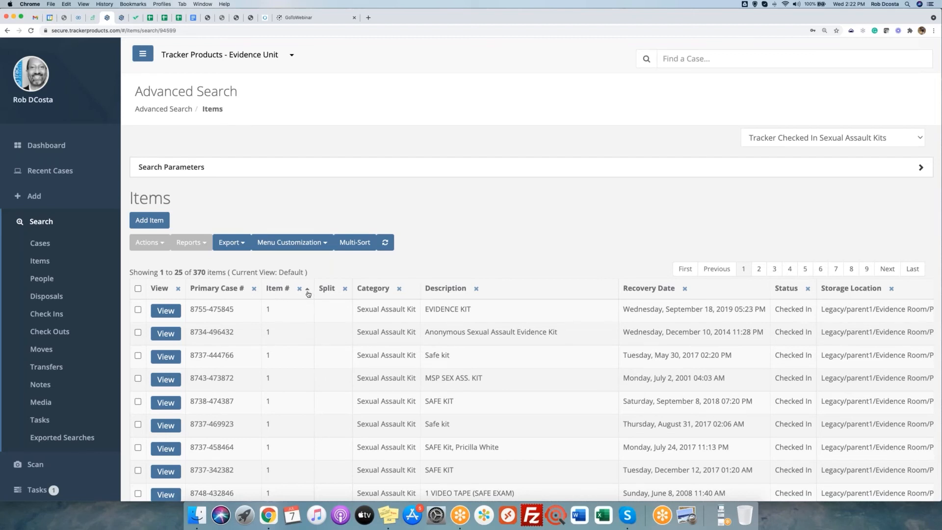
left_click(704, 292)
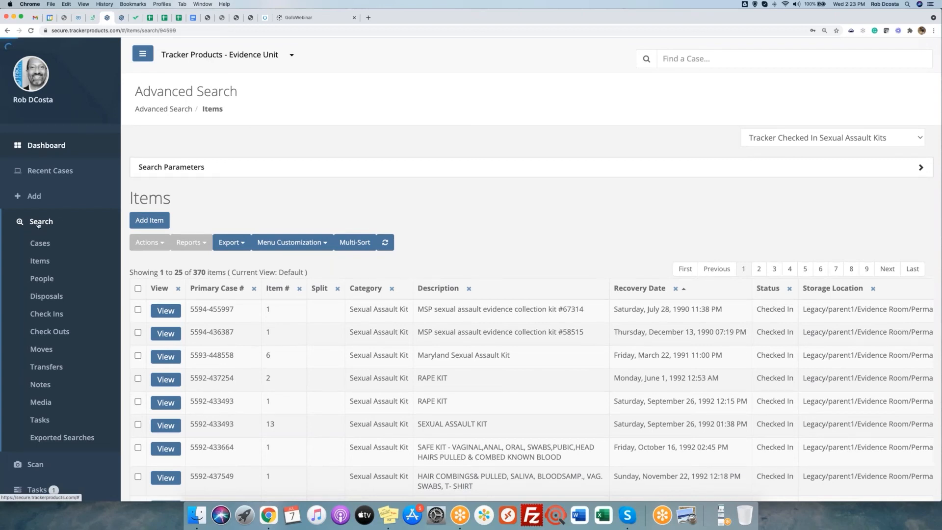
Return to the dashboard and make the Case and Item Information widget narrower.
left_click(52, 145)
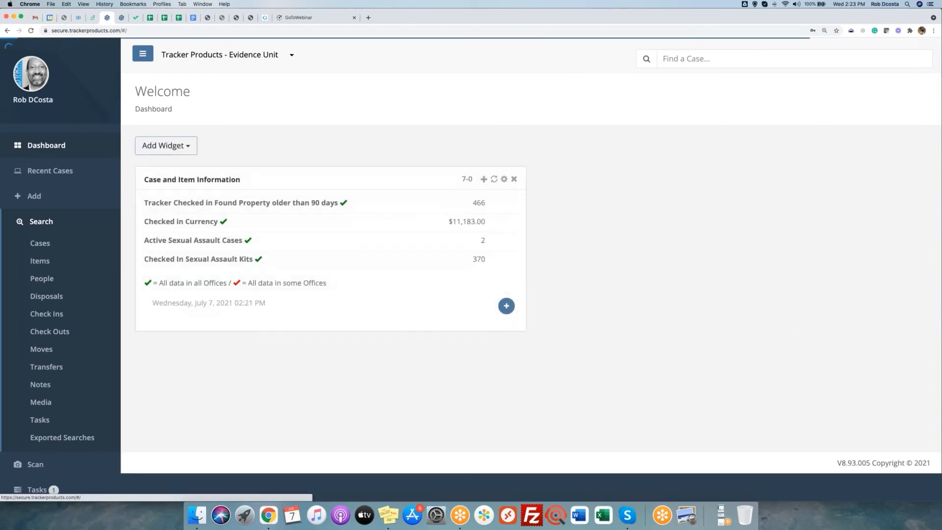
left_click_drag(526, 205, 485, 204)
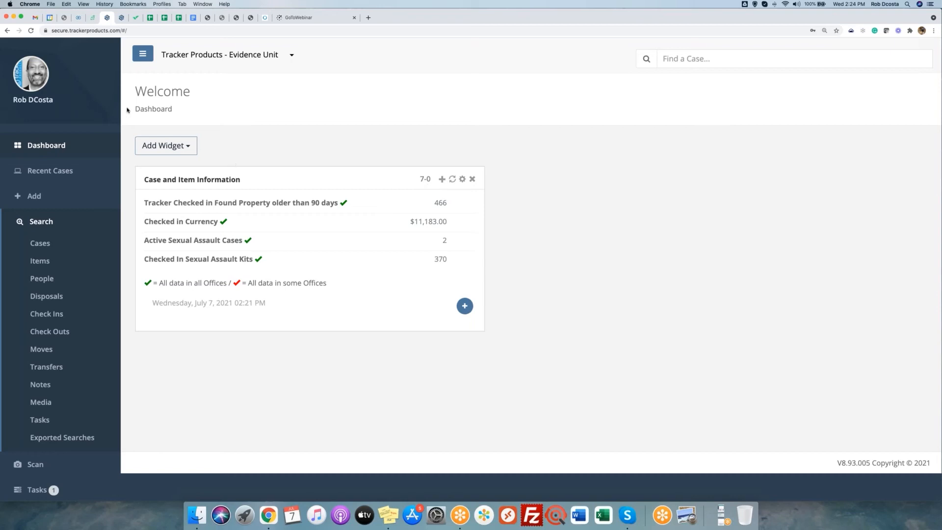
Start copying a user widget with the Widget Id 7-0, and cancel the copy.
left_click_drag(126, 110, 206, 115)
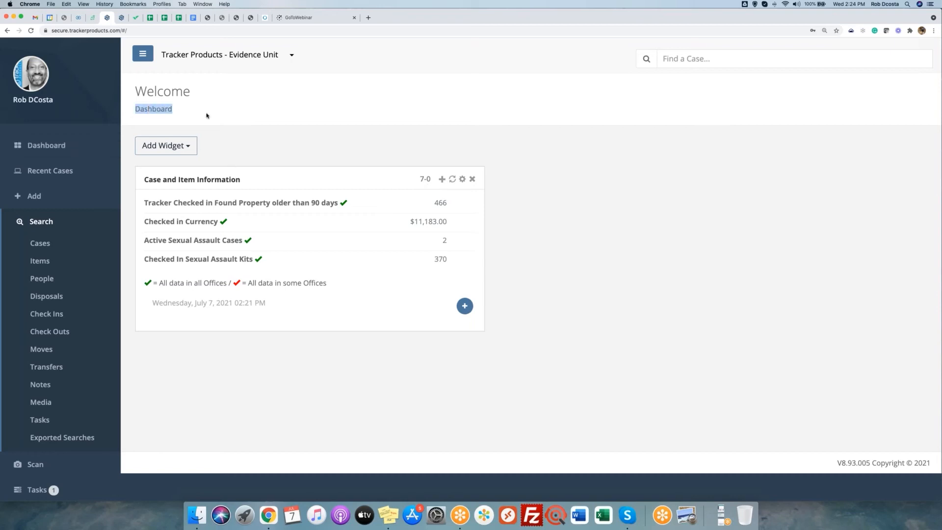
left_click(192, 151)
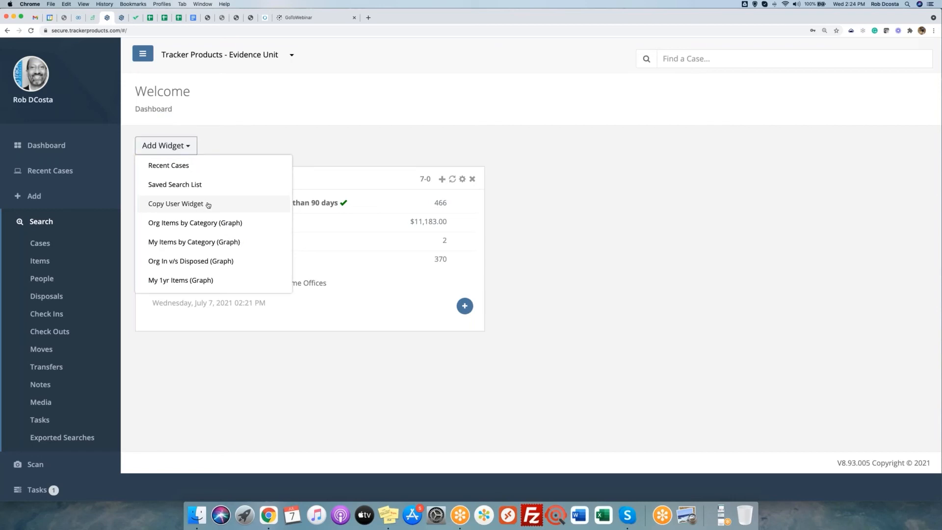
left_click(208, 205)
left_click(412, 109)
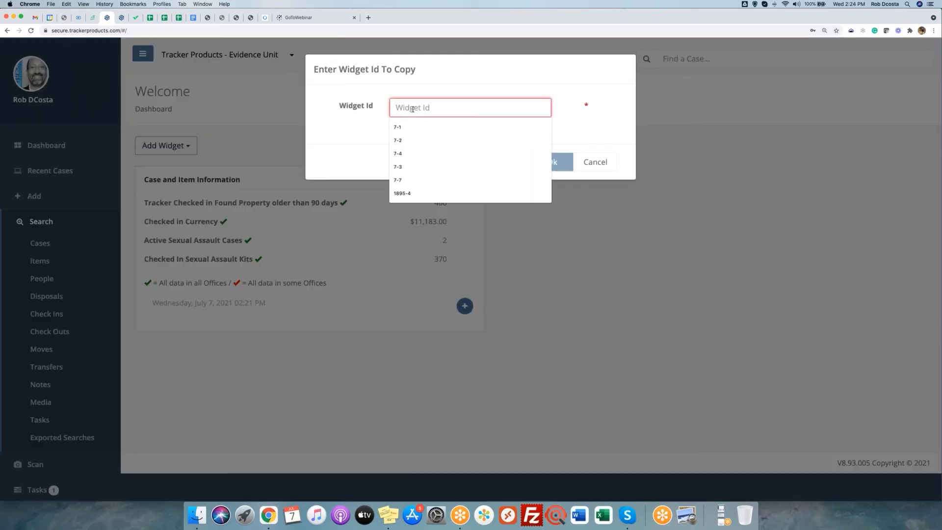
type("7-0")
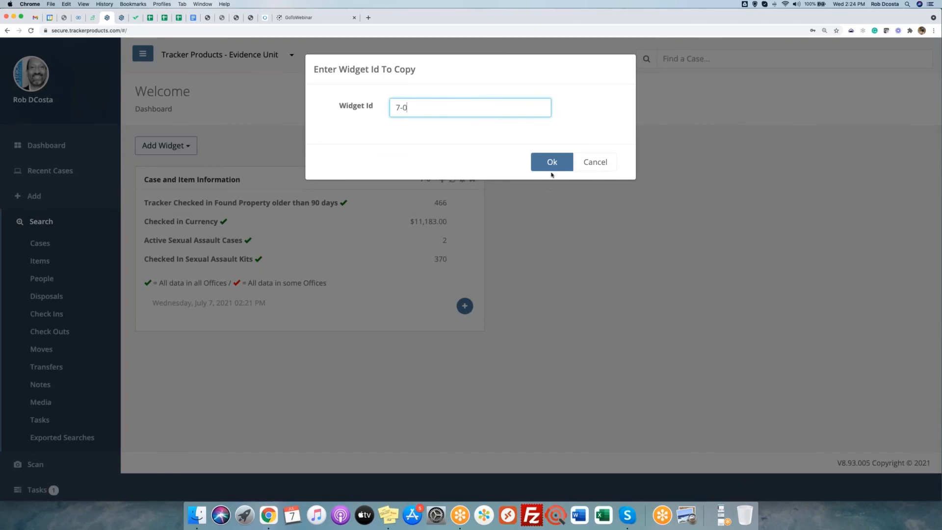
left_click(598, 164)
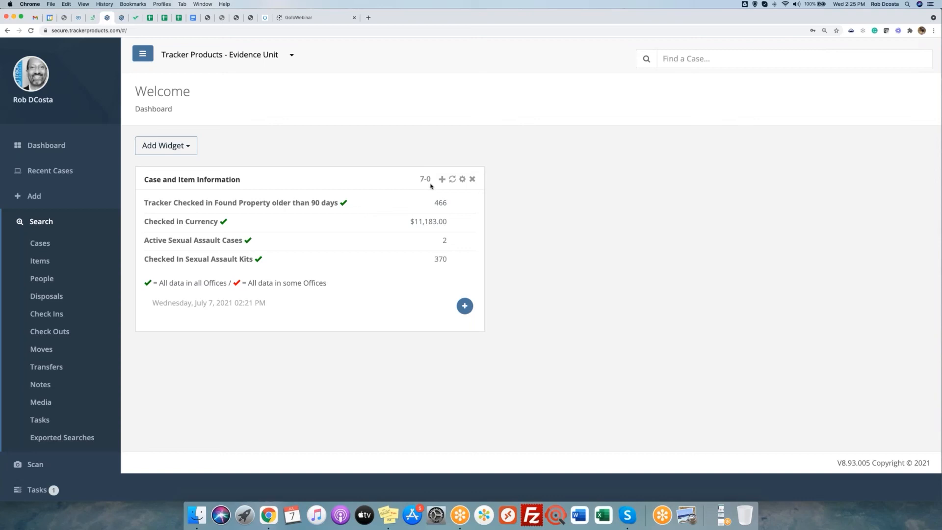
left_click(720, 516)
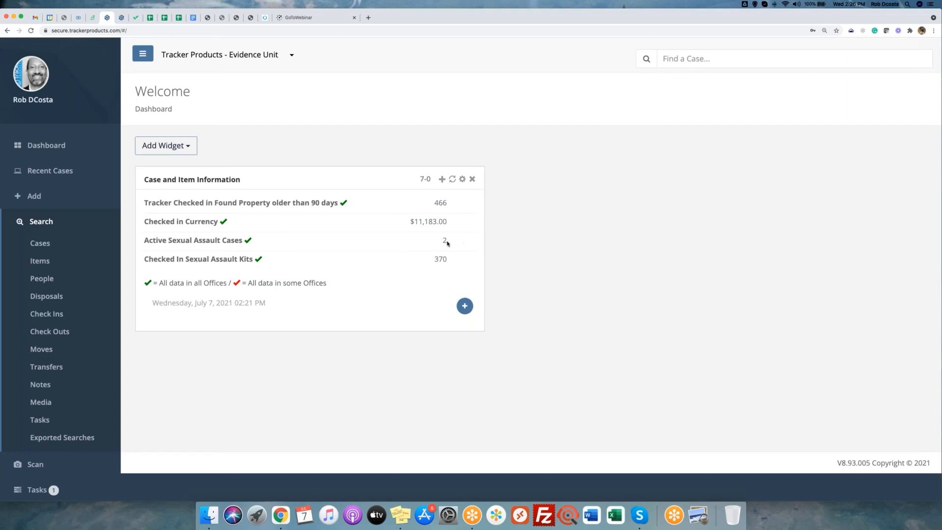
left_click(484, 231)
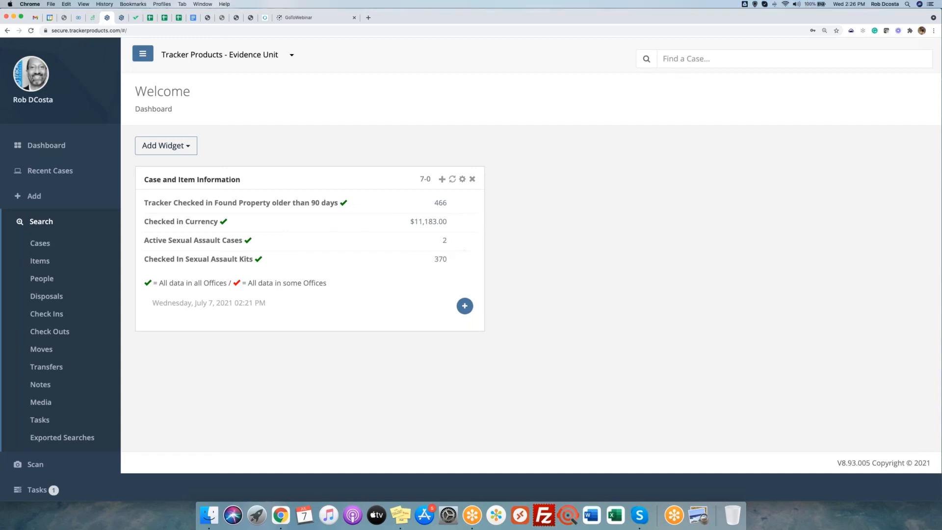
Try wider and narrower sizes for the Case and Item Information widget, and leave it slightly under half the dashboard's width.
left_click_drag(486, 230, 769, 240)
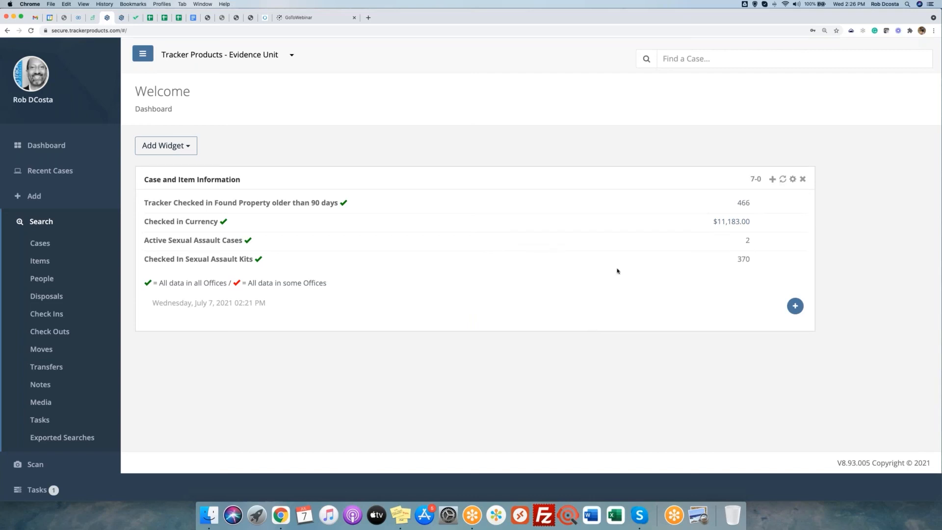
mouse_move(560, 264)
left_click_drag(815, 239, 309, 258)
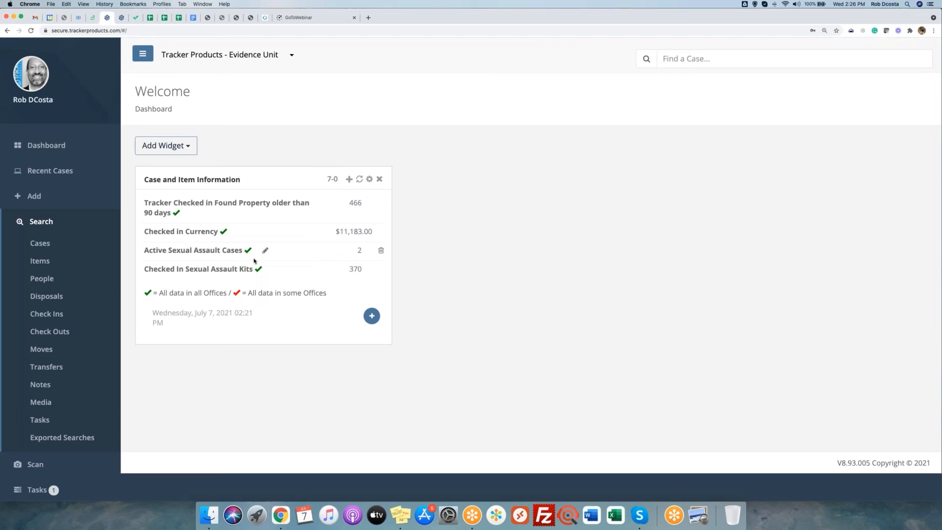
left_click_drag(393, 244, 473, 247)
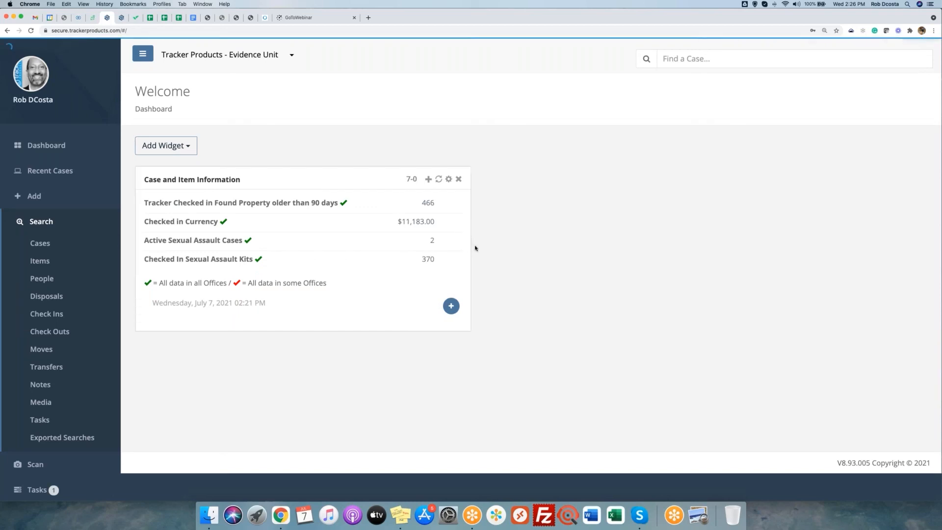
Add the Org Items by Category (Graph) and Org In v/s Disposed (Graph) widgets to the dashboard.
left_click(192, 149)
left_click(206, 223)
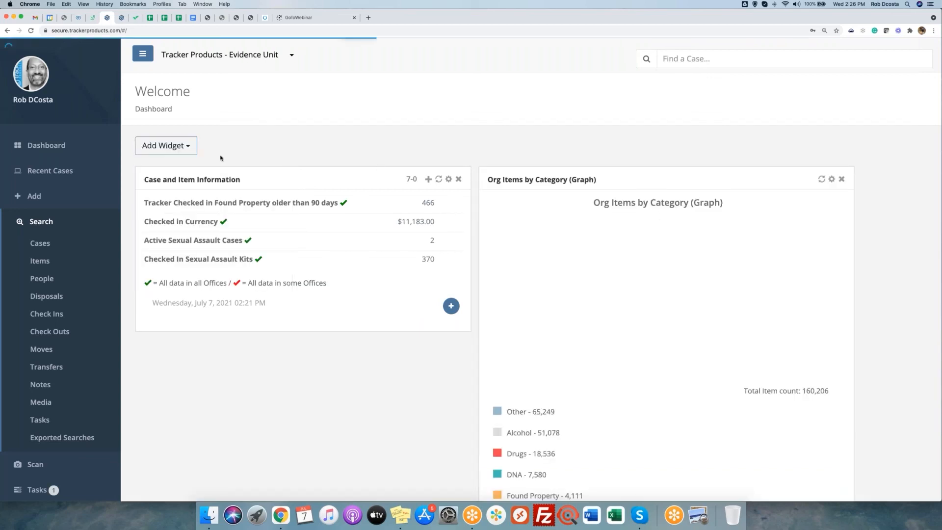
left_click(182, 148)
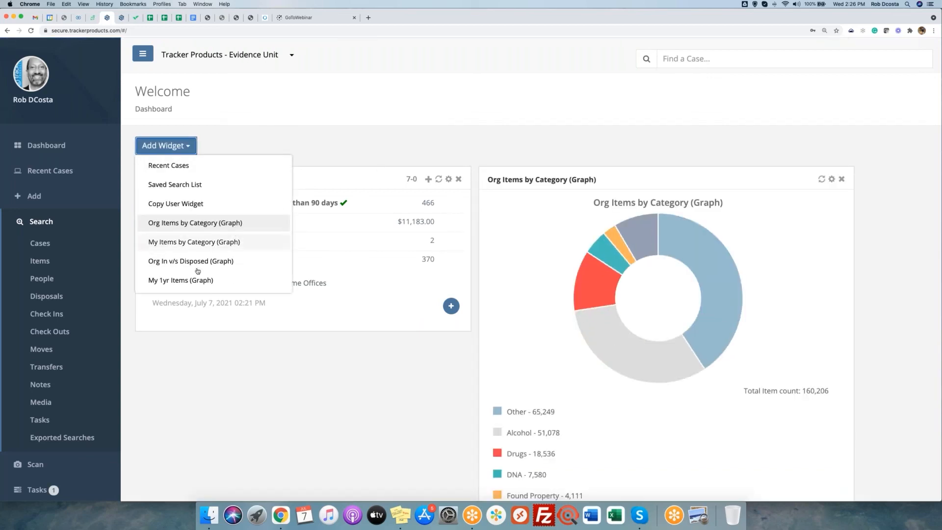
left_click(194, 264)
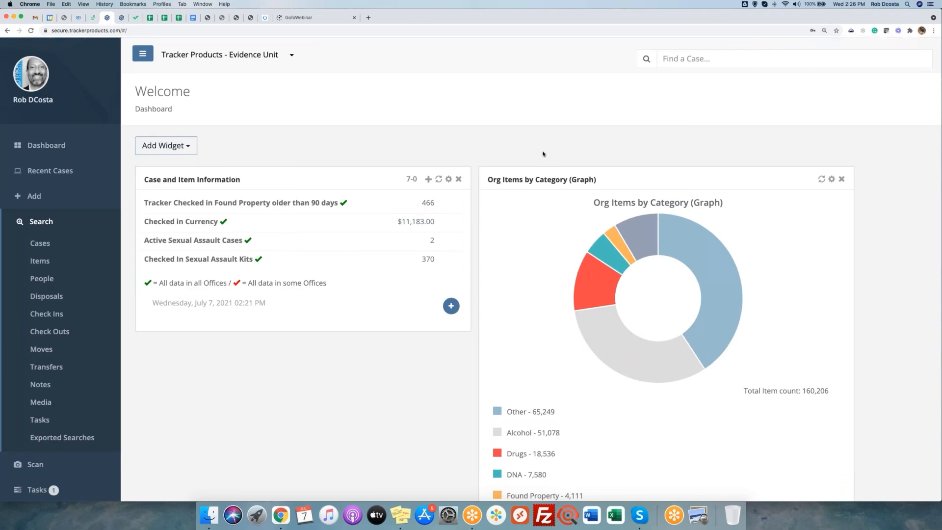
Move the Case and Item Information widget to the right of the Org Items by Category graph, and try to place it below that graph.
scroll(543, 154, "down", 5)
scroll(536, 169, "up", 3)
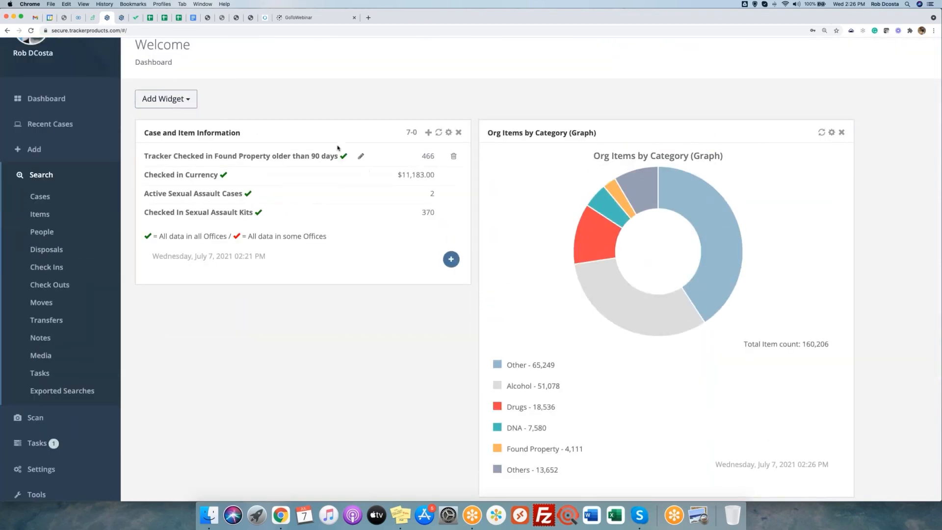
left_click_drag(359, 199, 696, 141)
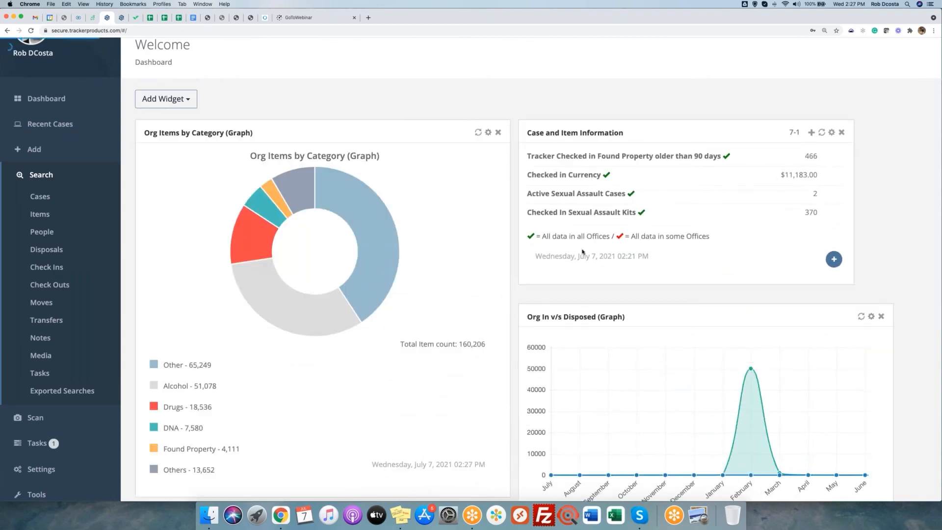
scroll(583, 252, "down", 3)
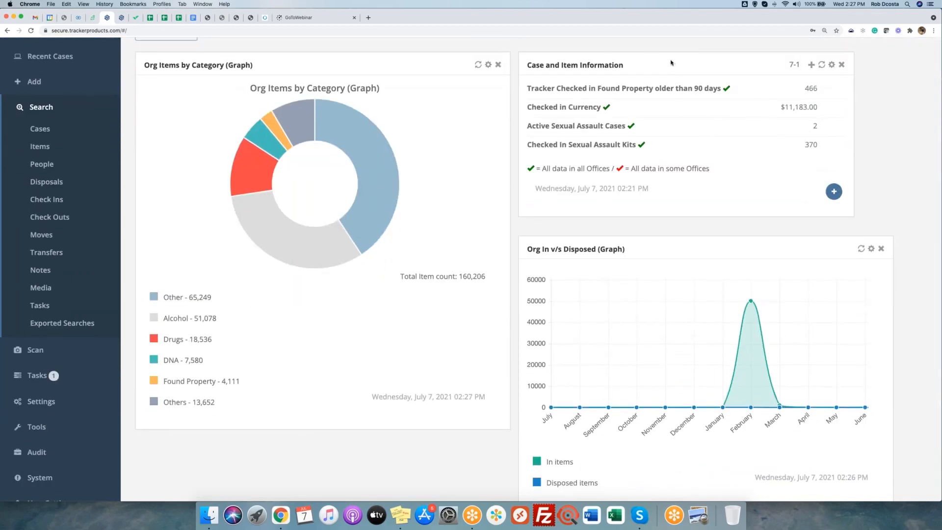
left_click_drag(673, 61, 365, 451)
scroll(535, 307, "down", 3)
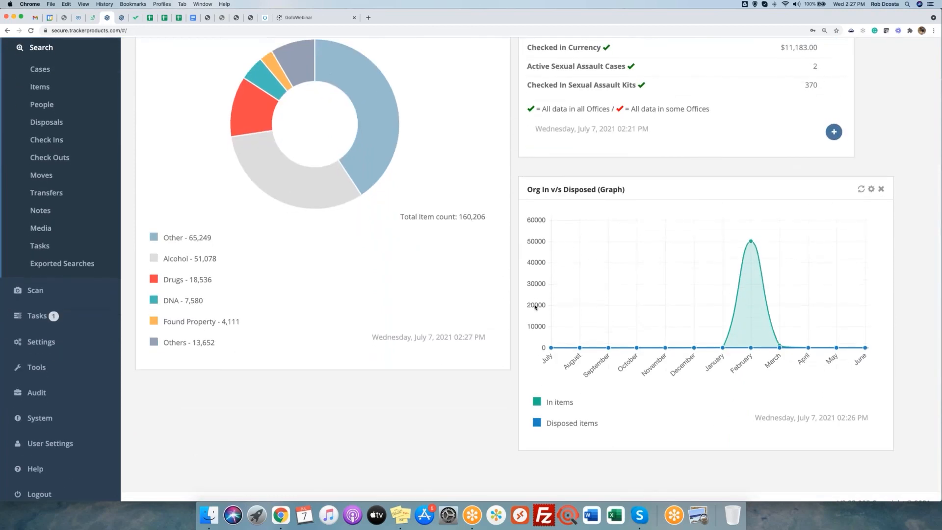
Move the Org In v/s Disposed graph above the Case and Item Information widget.
key("ctrl+minus")
key("ctrl+minus")
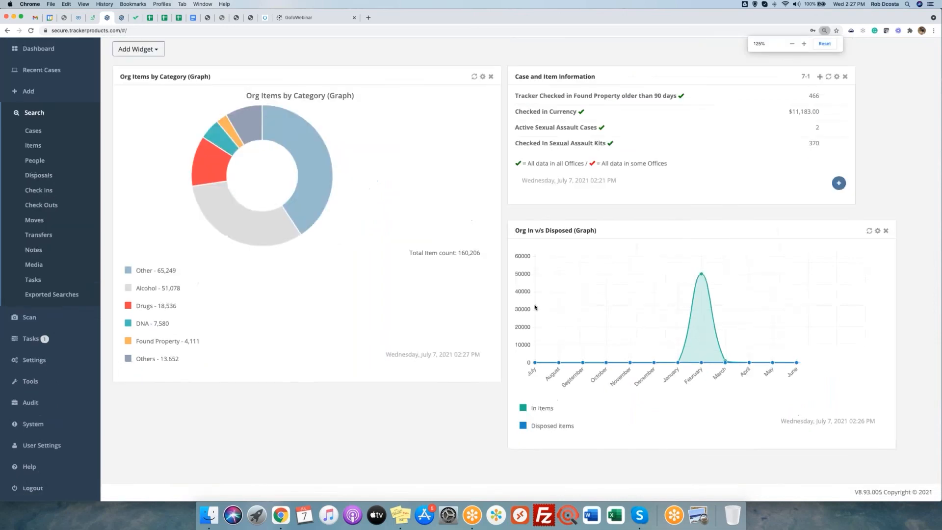
left_click_drag(662, 232, 654, 76)
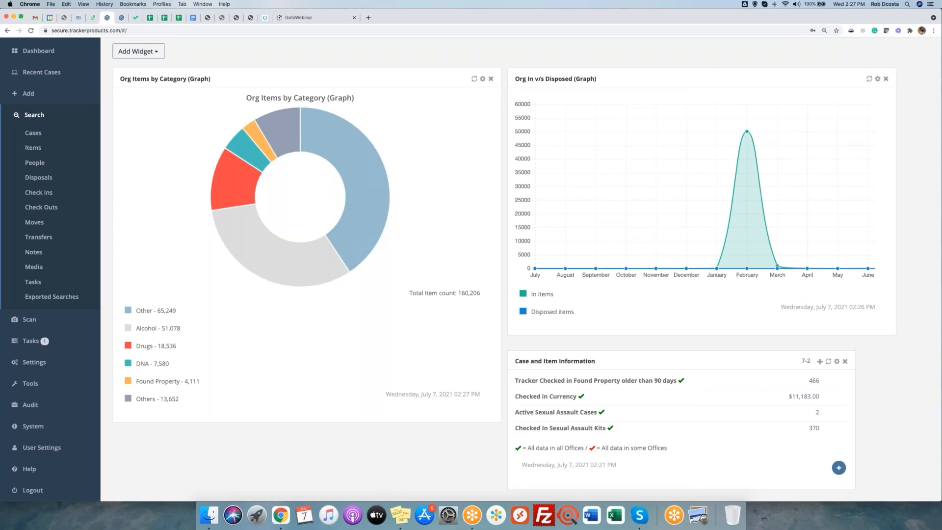
key("super+equal")
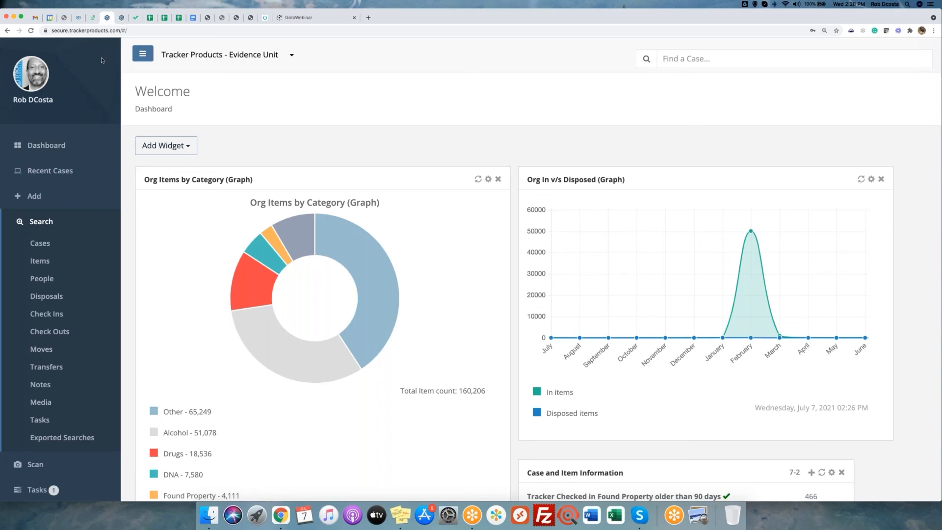
Show the available Help resources, and switch to the SAFE Documentation Wiki.
left_click(36, 223)
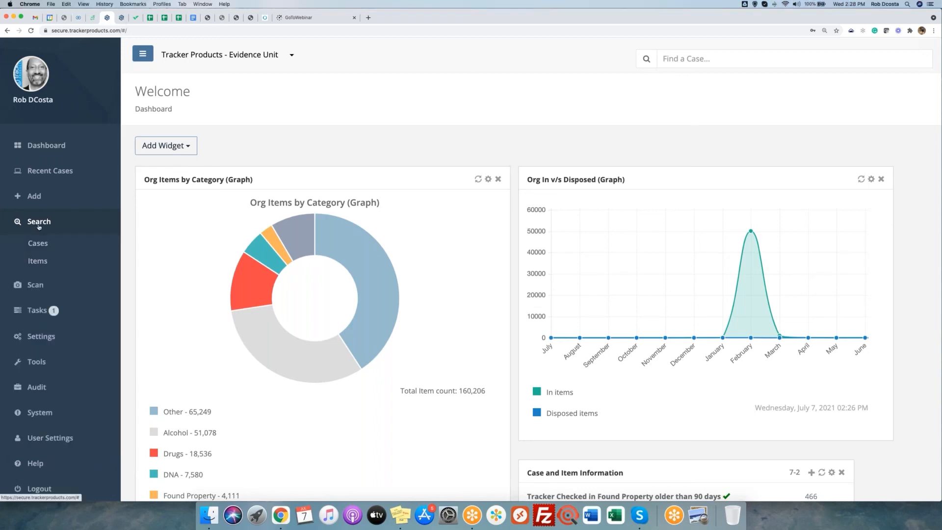
scroll(37, 223, "down", 3)
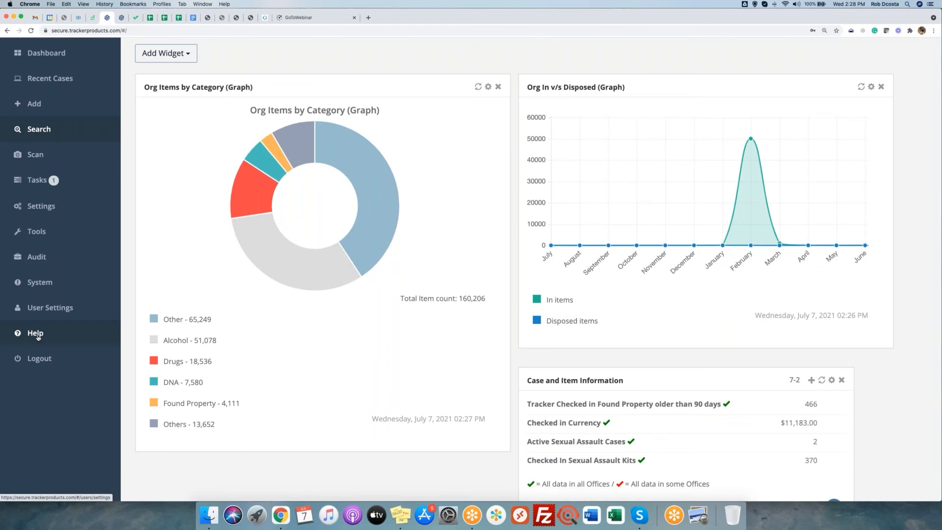
left_click(35, 334)
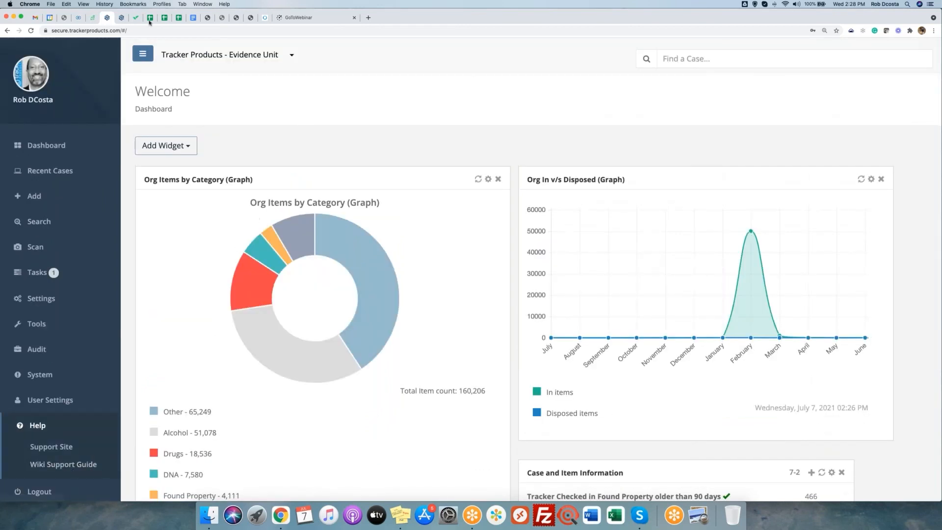
left_click(122, 18)
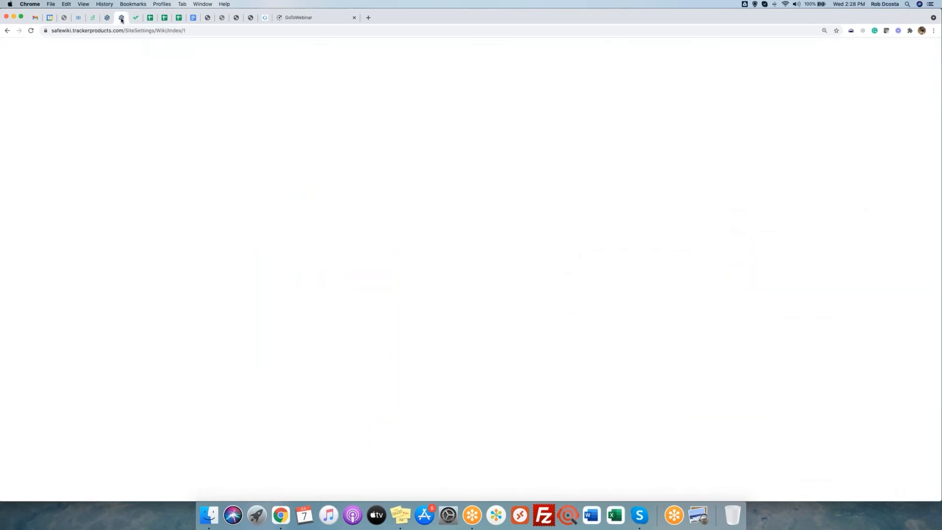
Examine the SAFE Documentation Wiki's user, administrator and system update sections and its Training Webinars list, and return to the beginning.
left_click_drag(153, 106, 340, 112)
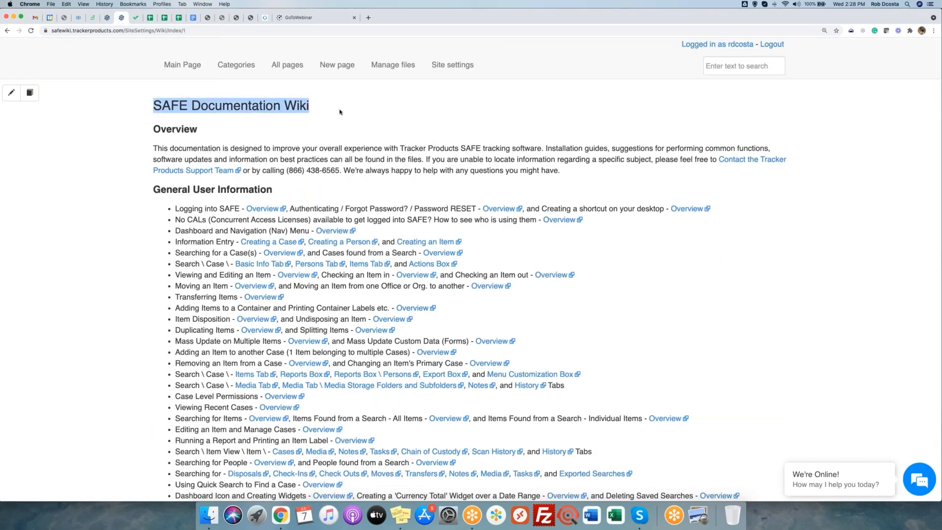
key("super+equal")
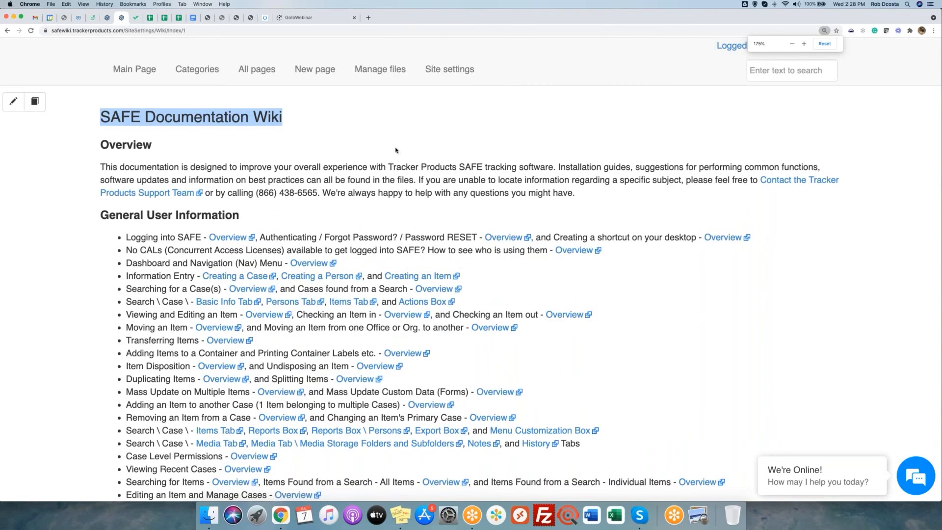
left_click(396, 151)
scroll(396, 150, "down", 10)
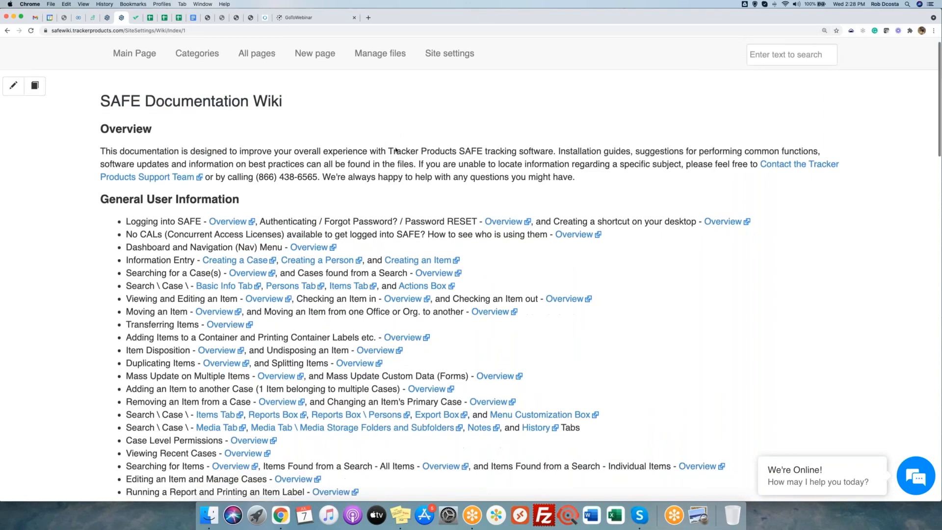
scroll(471, 269, "down", 15)
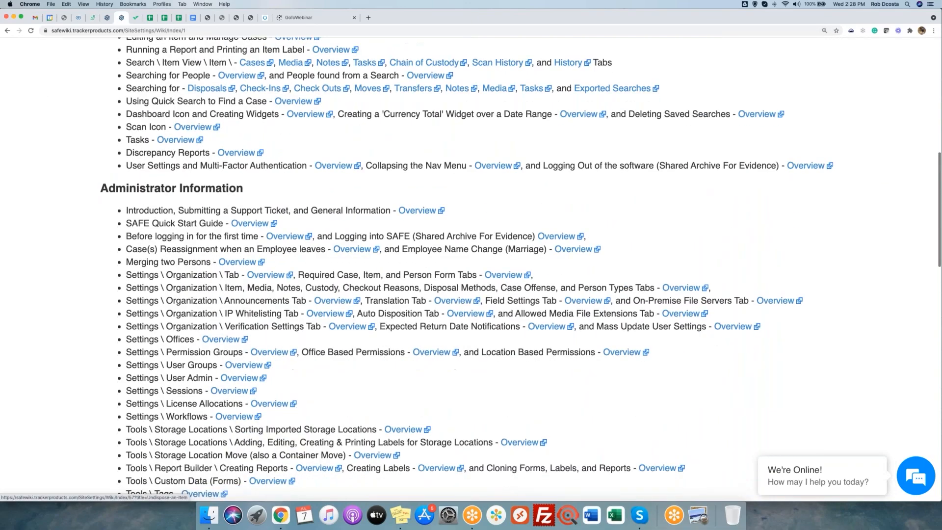
scroll(472, 270, "down", 4)
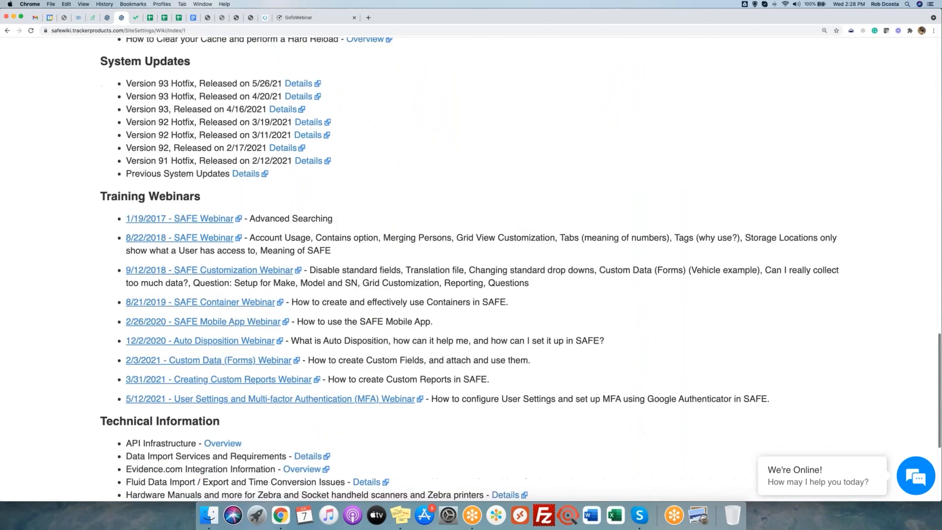
left_click_drag(100, 188, 221, 190)
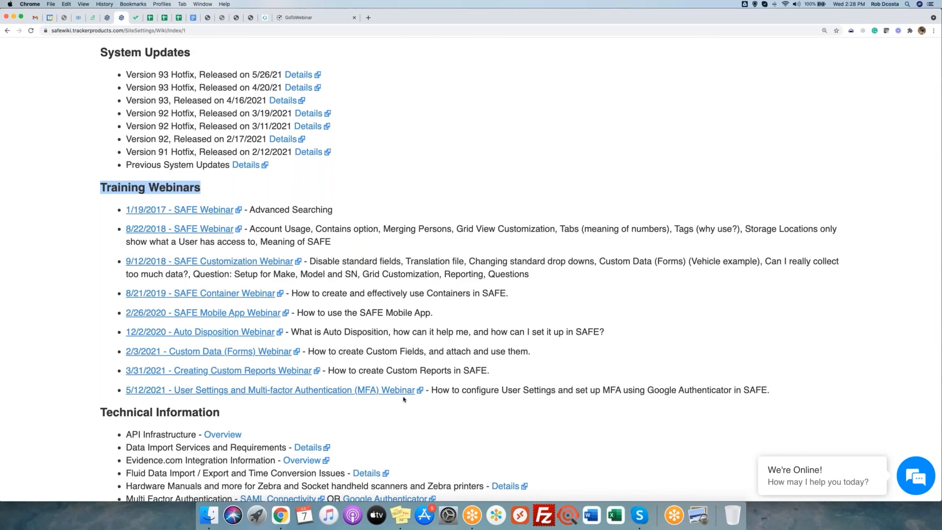
scroll(403, 399, "up", 20)
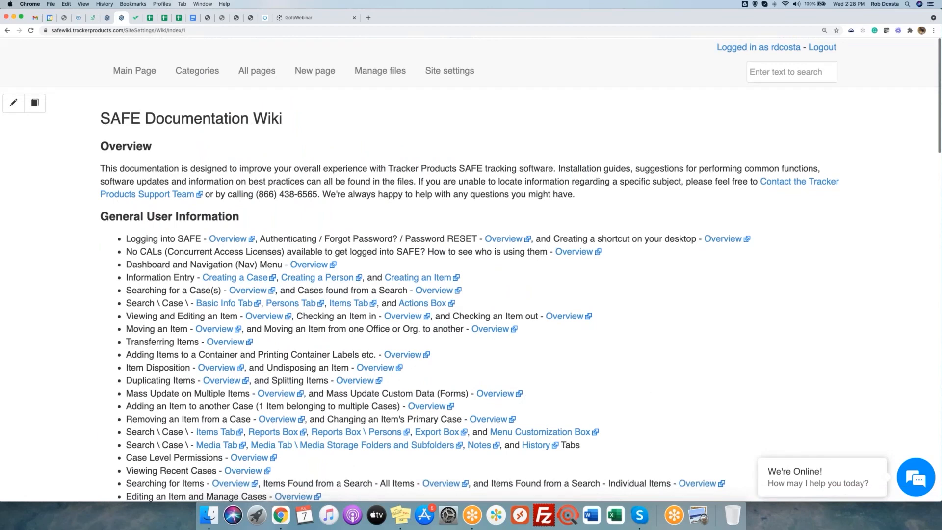